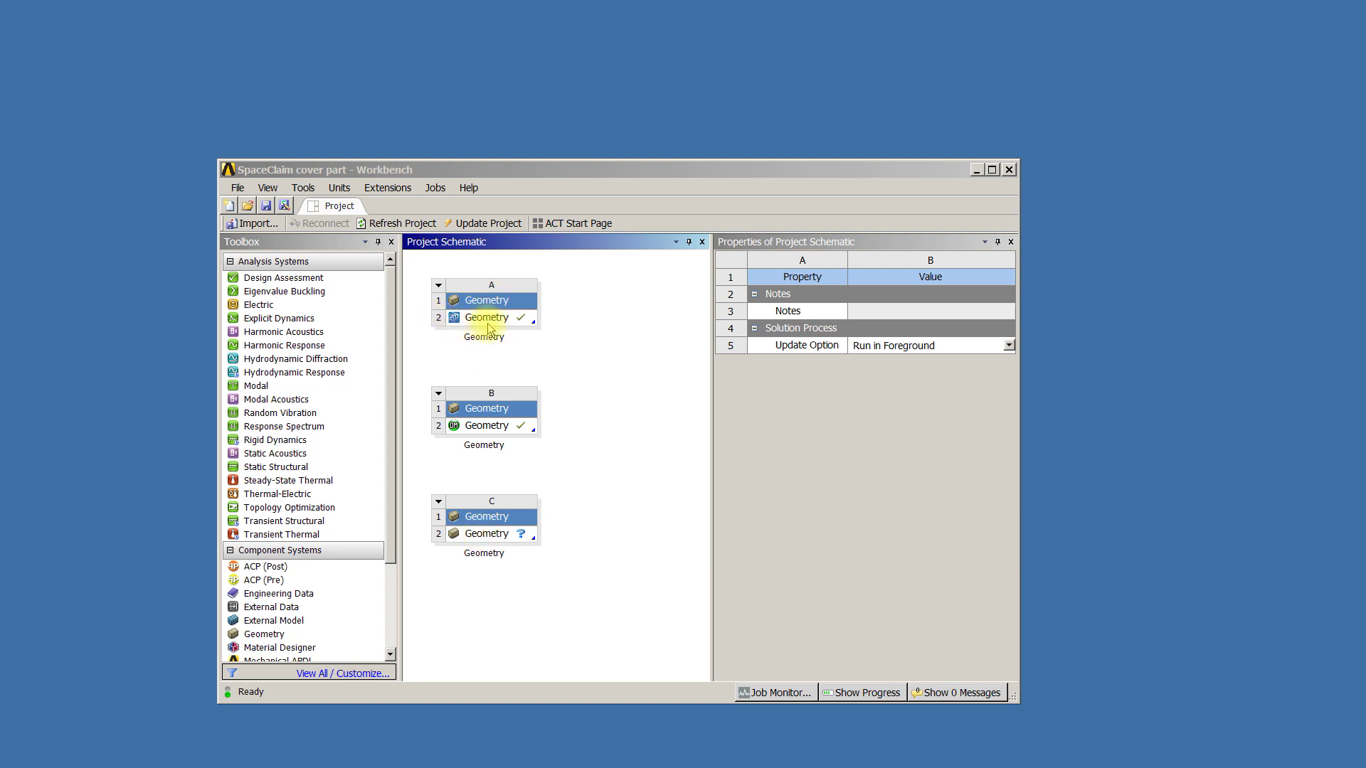
- Create a new SpaceClaim geometry from the Geometry cell of system C
left_click(484, 535)
right_click(483, 538)
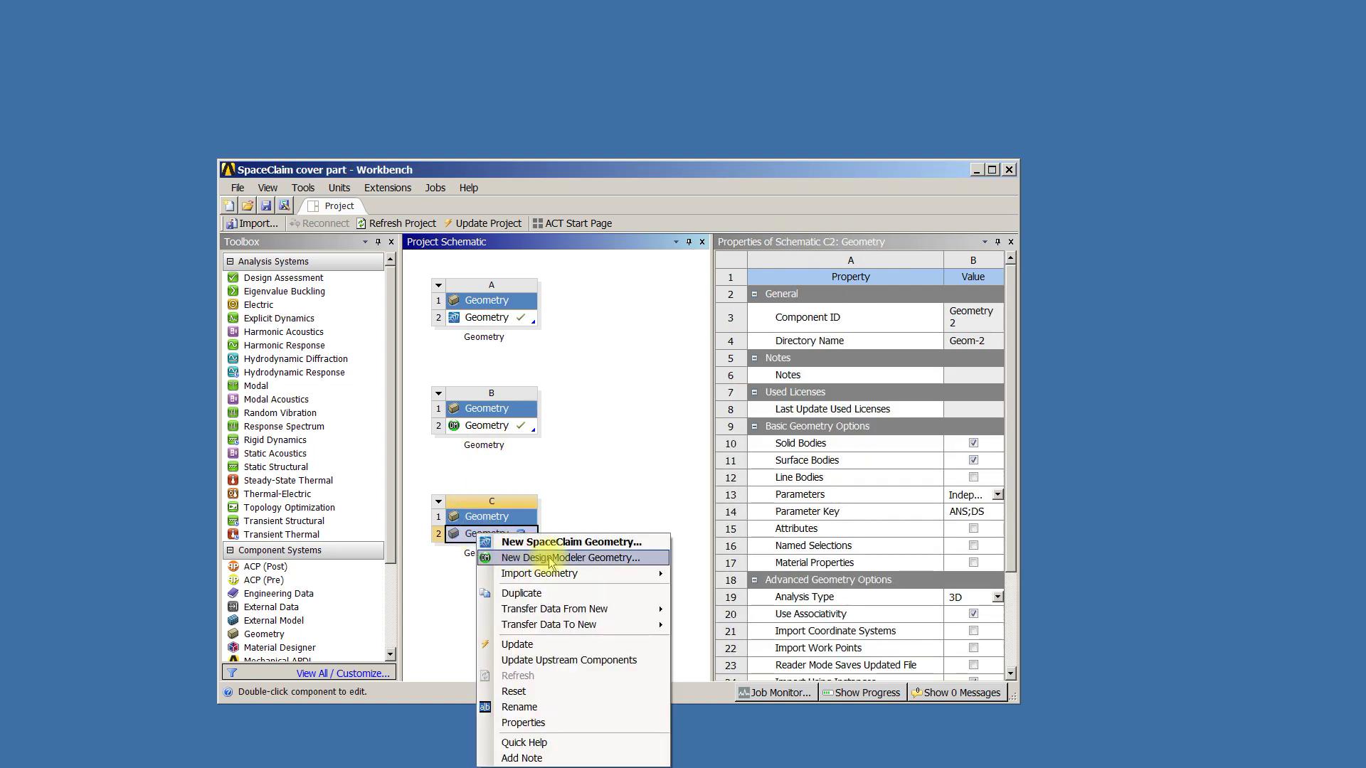
left_click(578, 489)
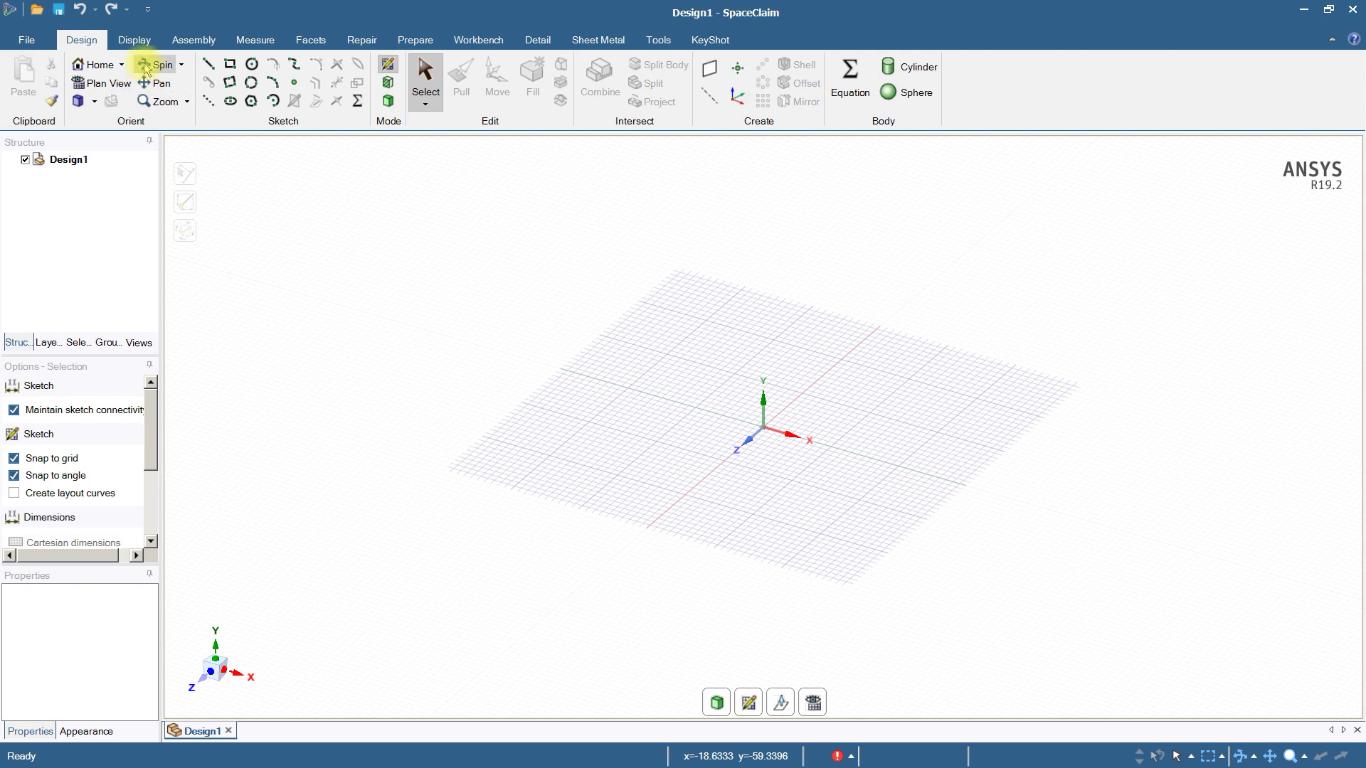
- Insert the cover part picture file into the design and place it on the horizontal XZ plane
left_click(188, 41)
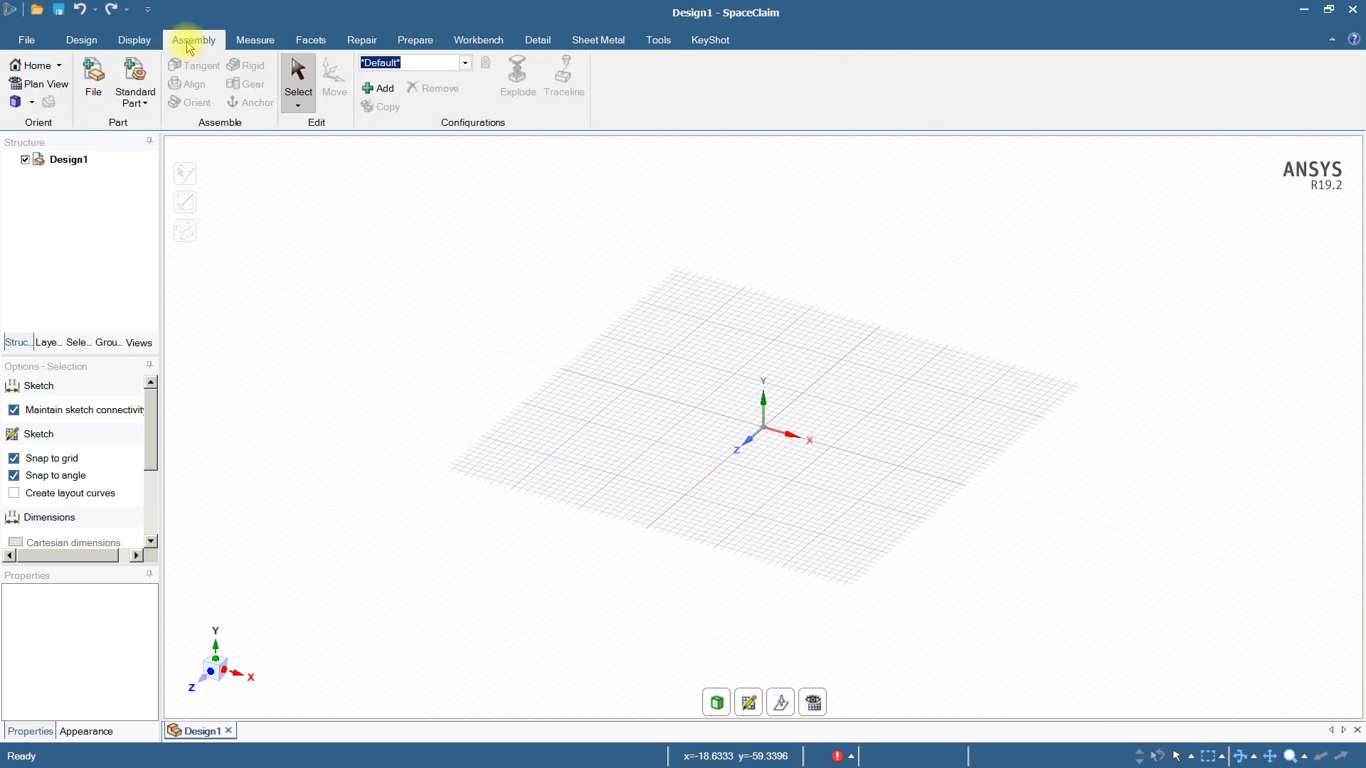
left_click(93, 84)
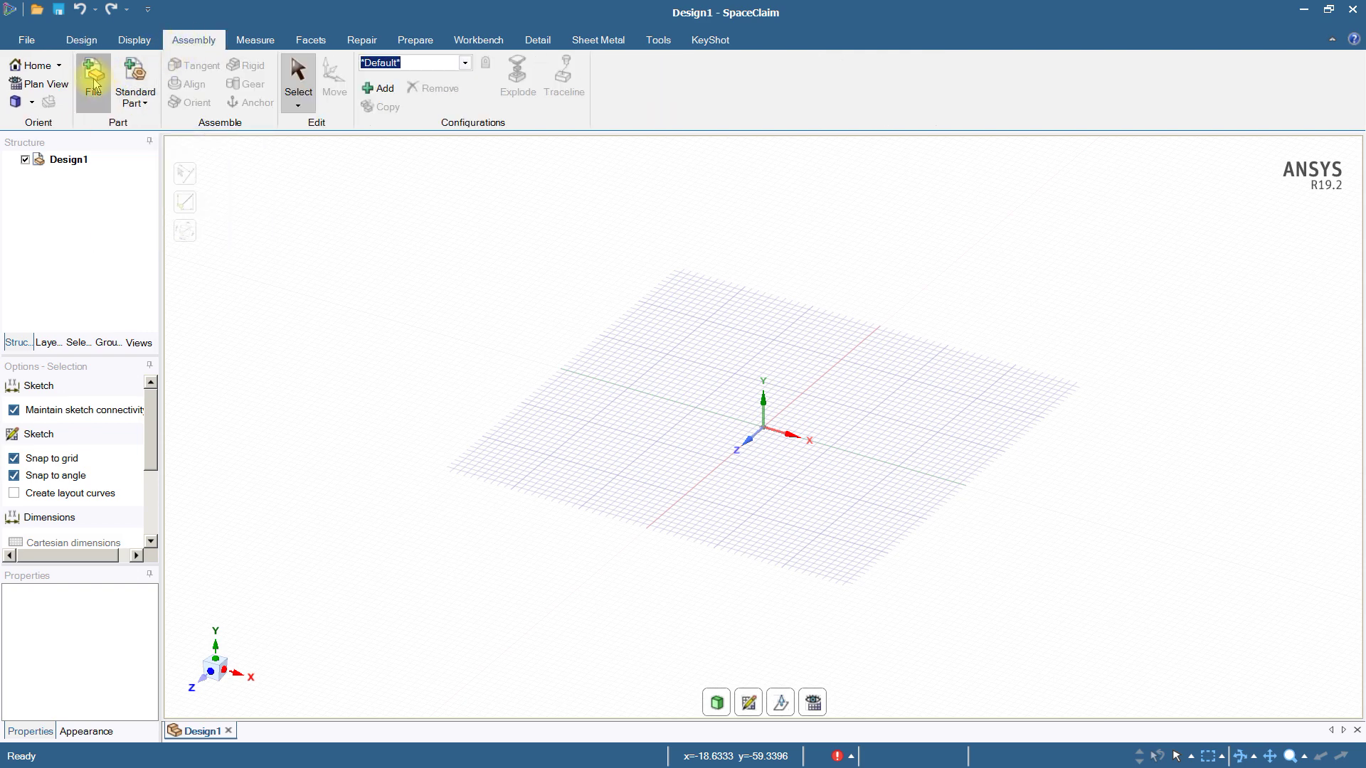
double_click(204, 249)
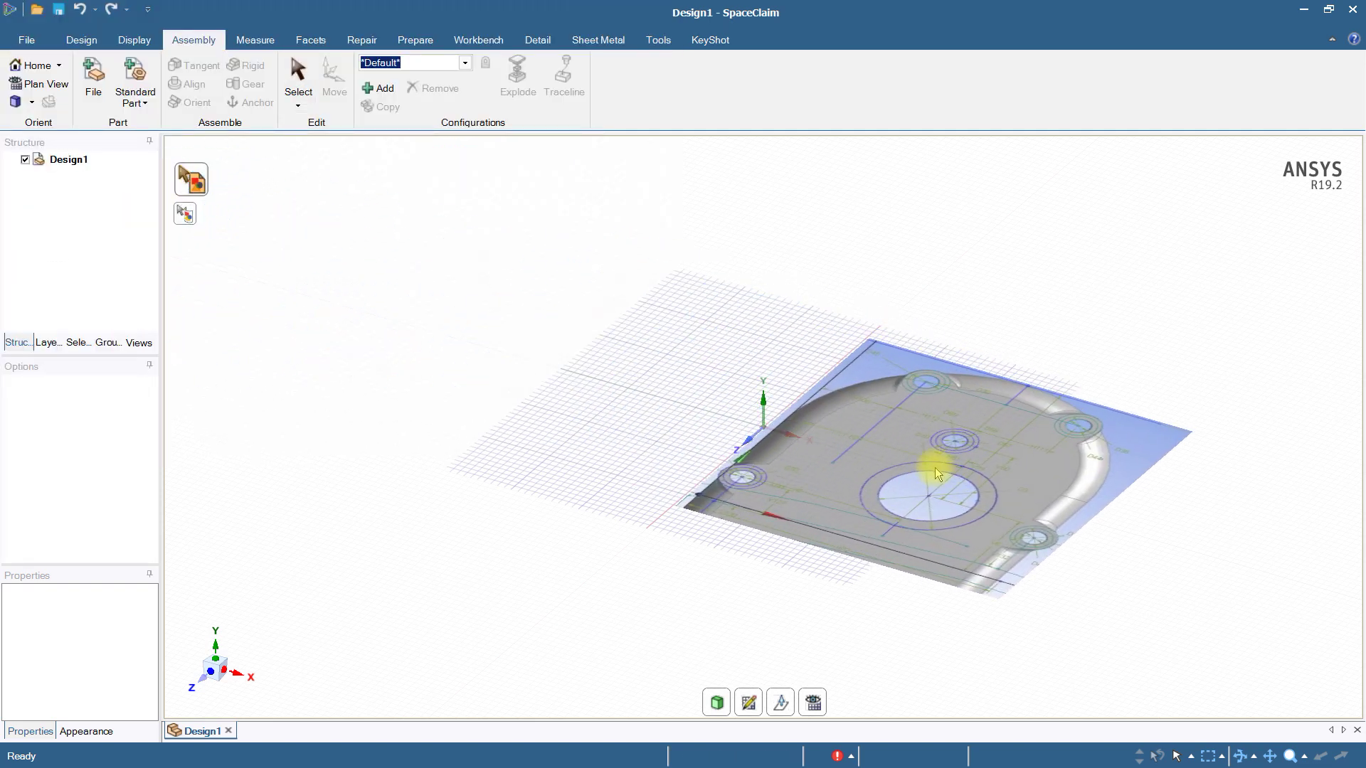
left_click(937, 472)
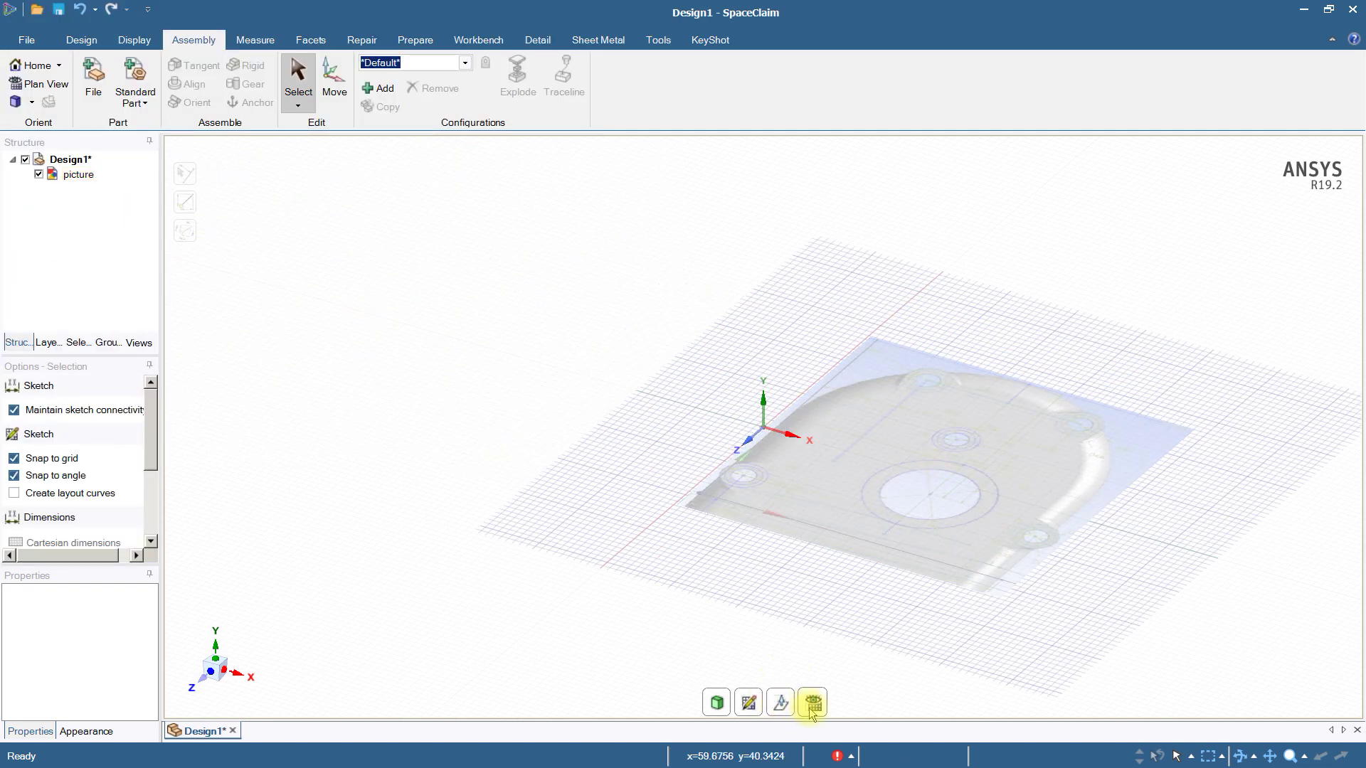
- In plan view, sketch an 88 mm construction line from the origin along the X axis
left_click(813, 704)
left_click(824, 524)
left_click_drag(823, 524, 822, 557)
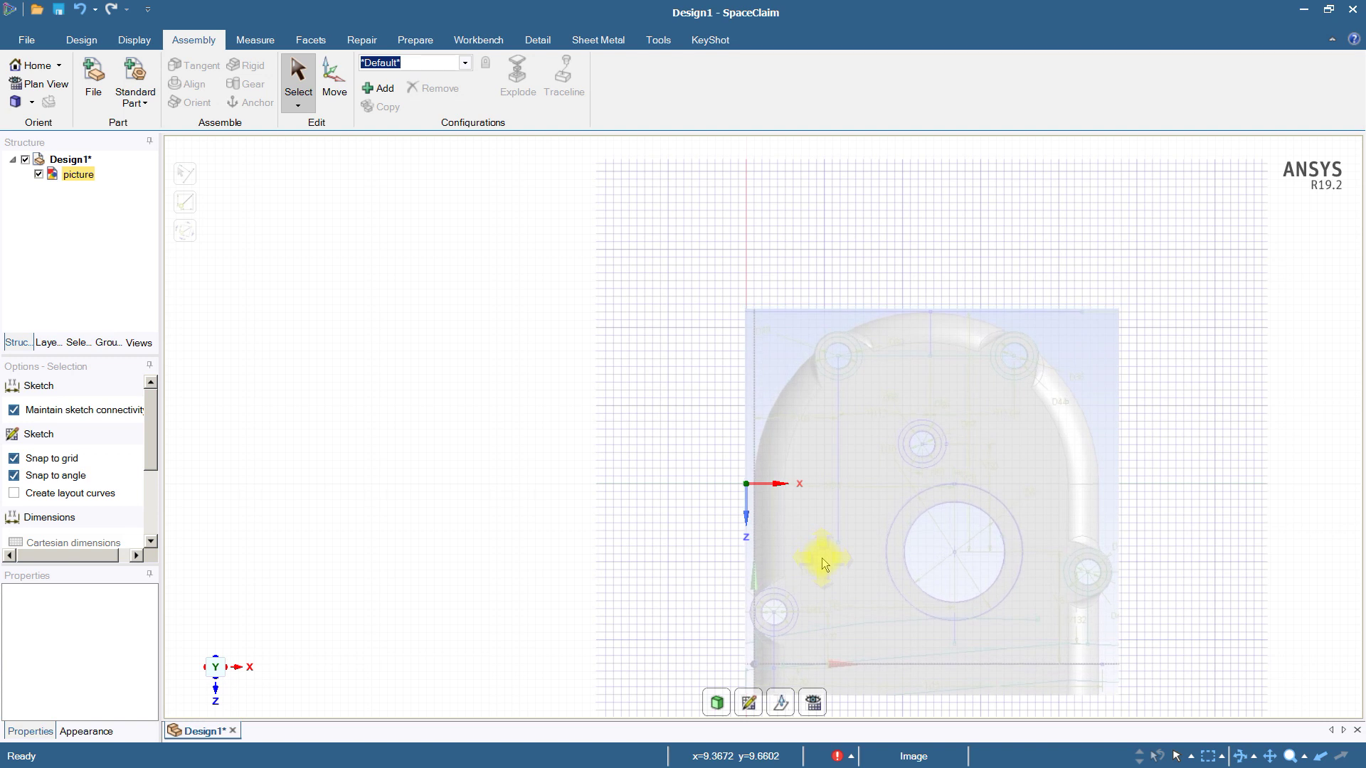
left_click(574, 498)
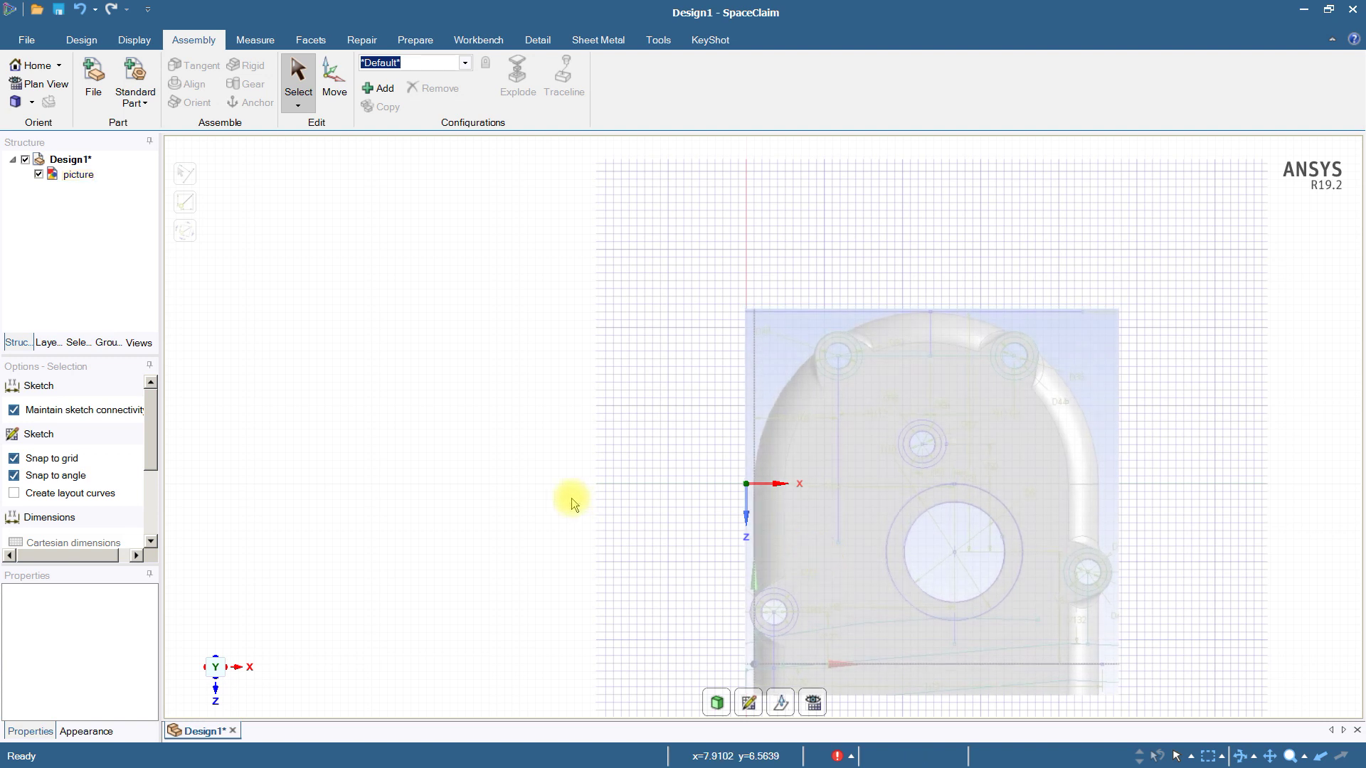
left_click(72, 40)
left_click(208, 101)
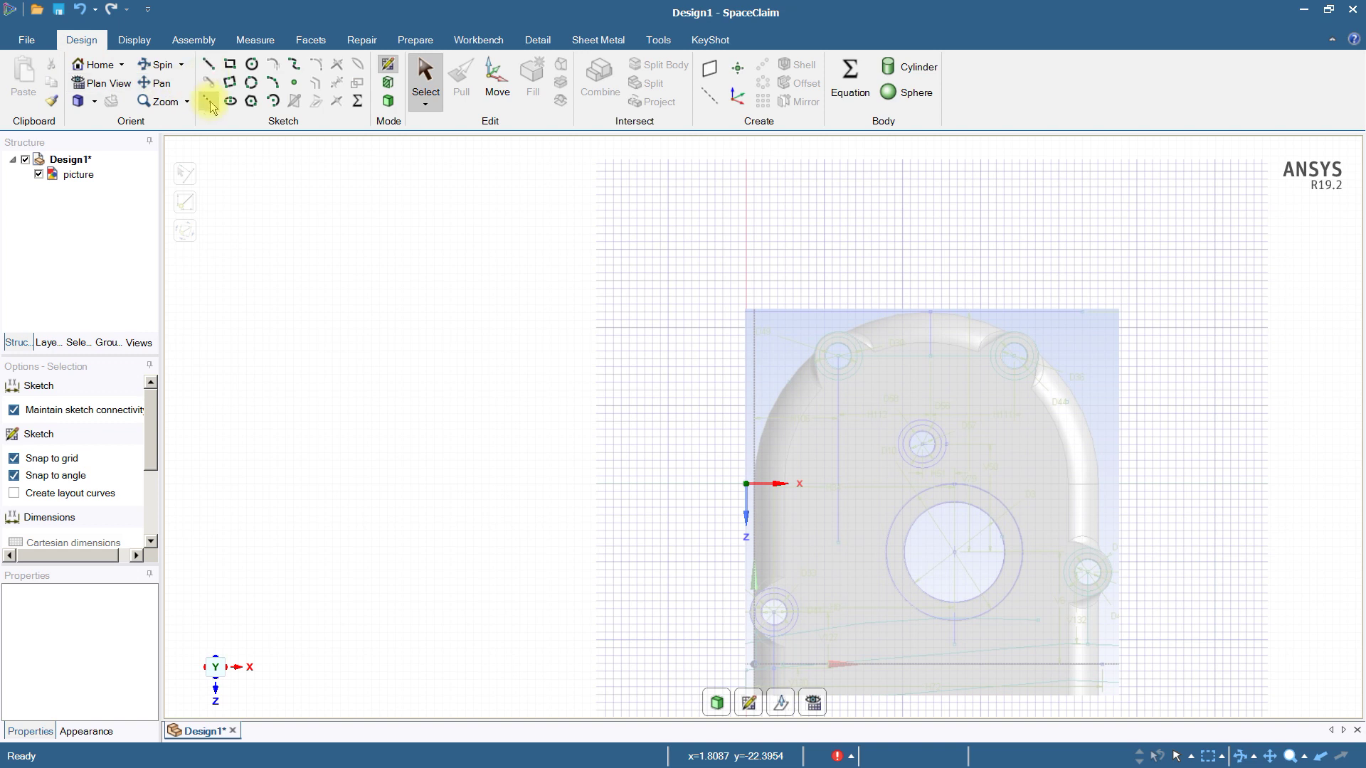
left_click(746, 484)
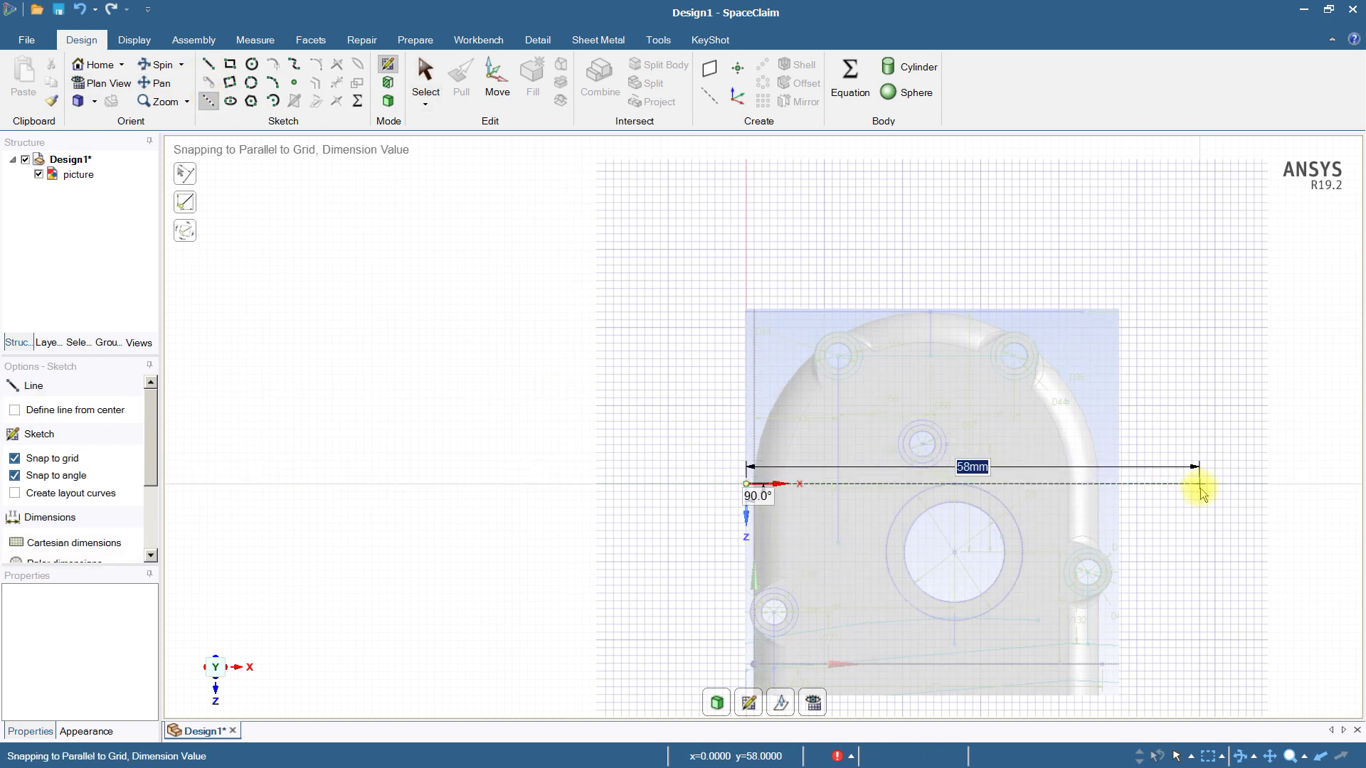
type("88")
key("Return")
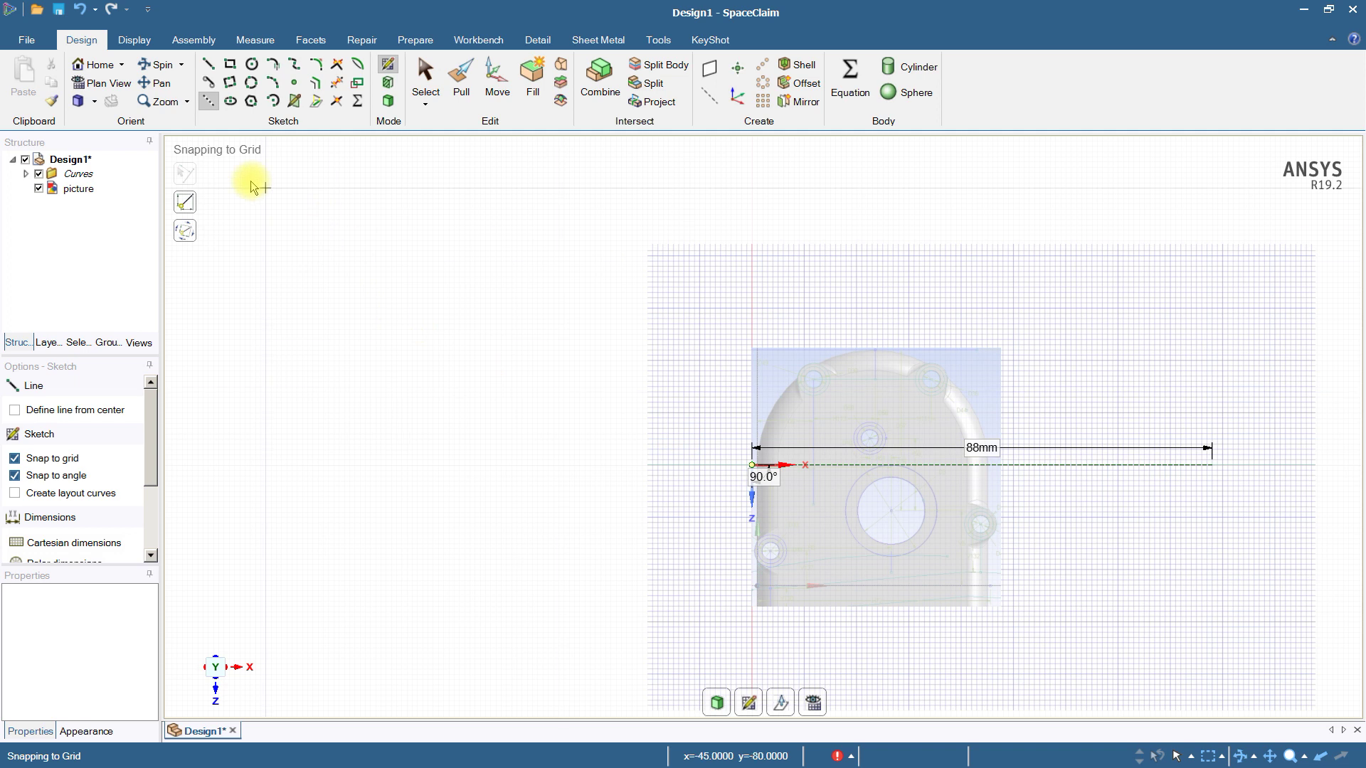
- Set the picture's Keep Aspect Ratio property to Yes
left_click(425, 80)
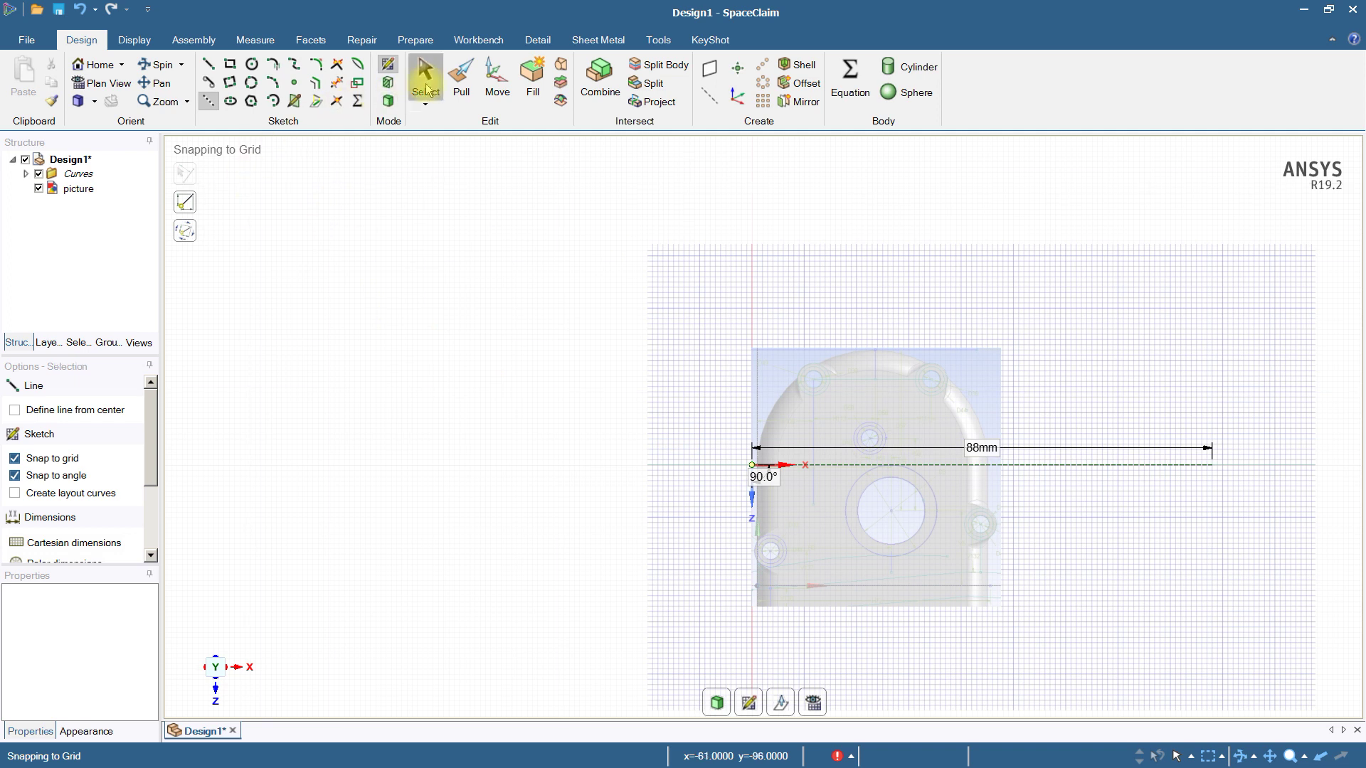
left_click(877, 403)
left_click(117, 620)
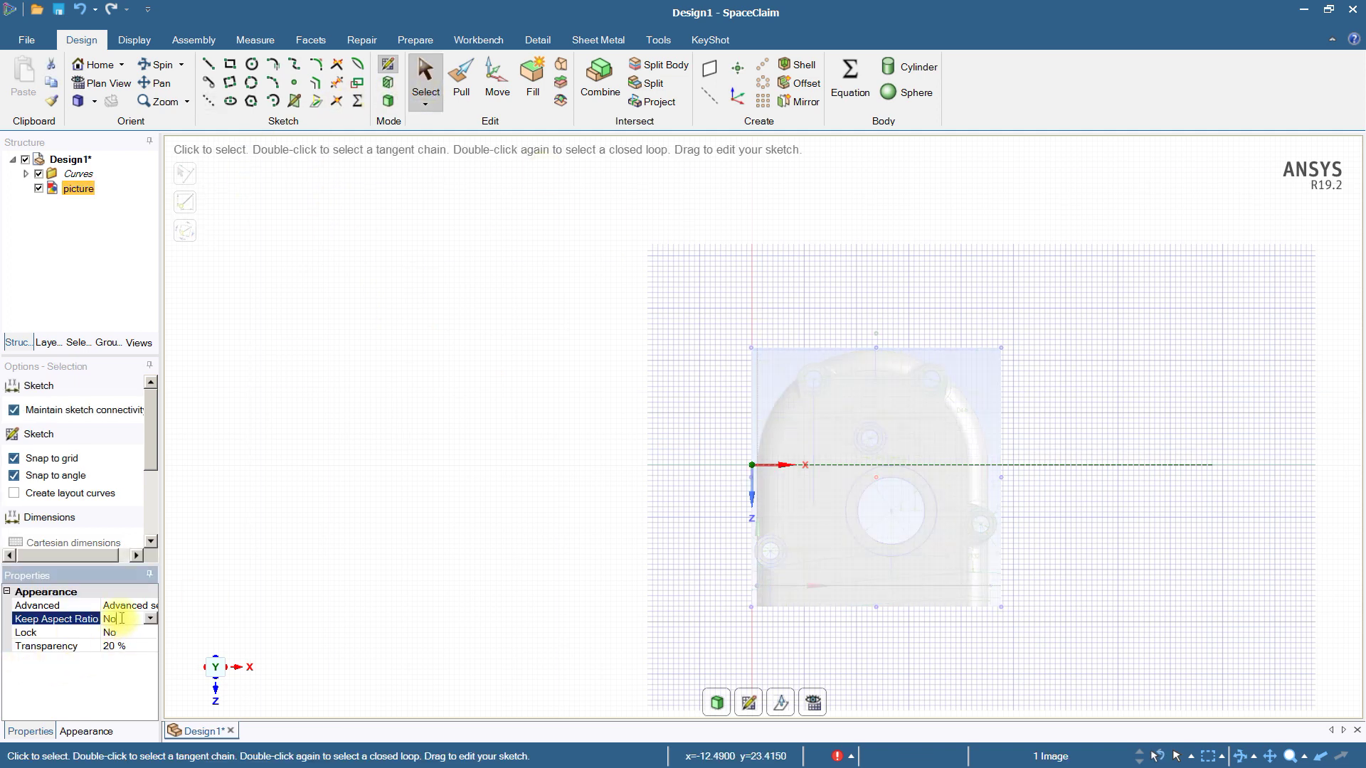
left_click(150, 619)
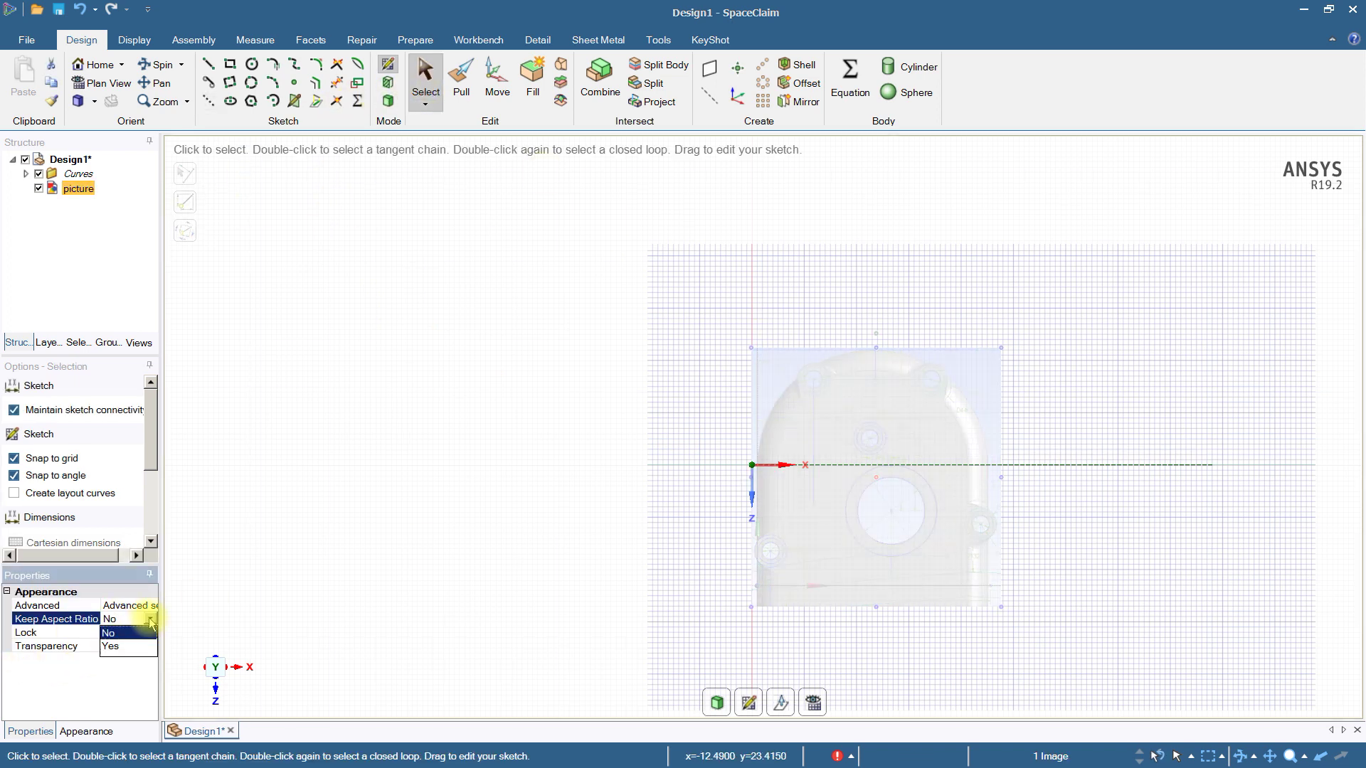
left_click(128, 652)
- Scale and reposition the picture so the pictured cover's width matches the 88 mm construction line
left_click_drag(1003, 484, 1238, 484)
left_click_drag(1090, 519, 1083, 535)
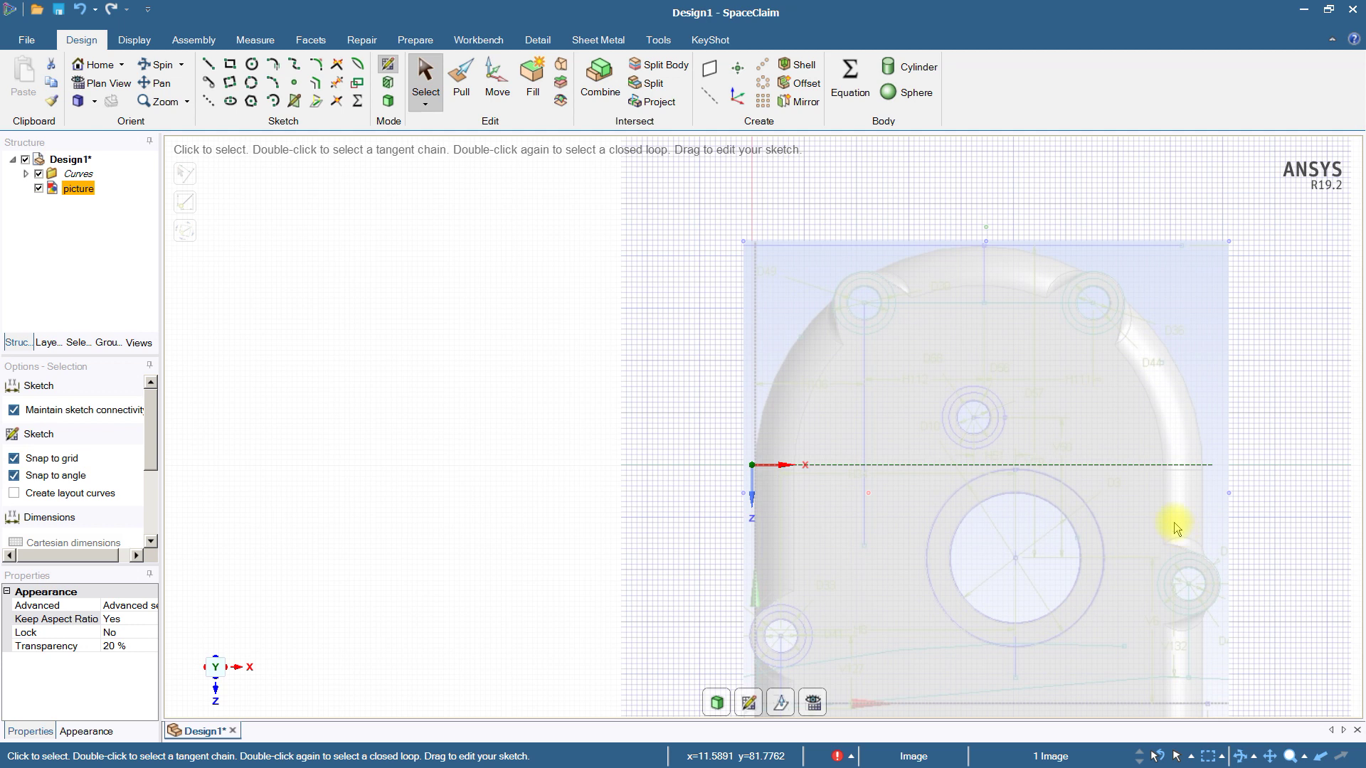
left_click_drag(1226, 493, 1234, 490)
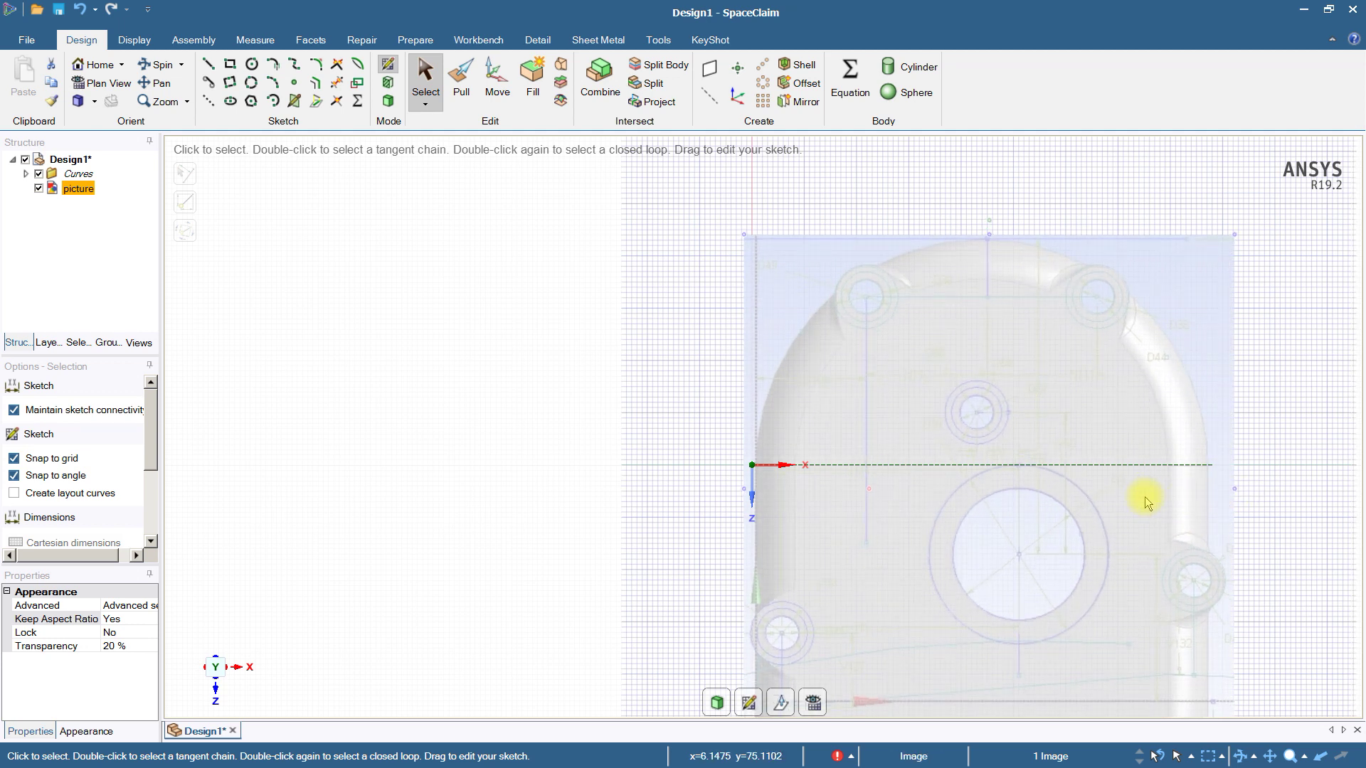
left_click_drag(895, 528, 893, 528)
left_click_drag(1233, 490, 1239, 491)
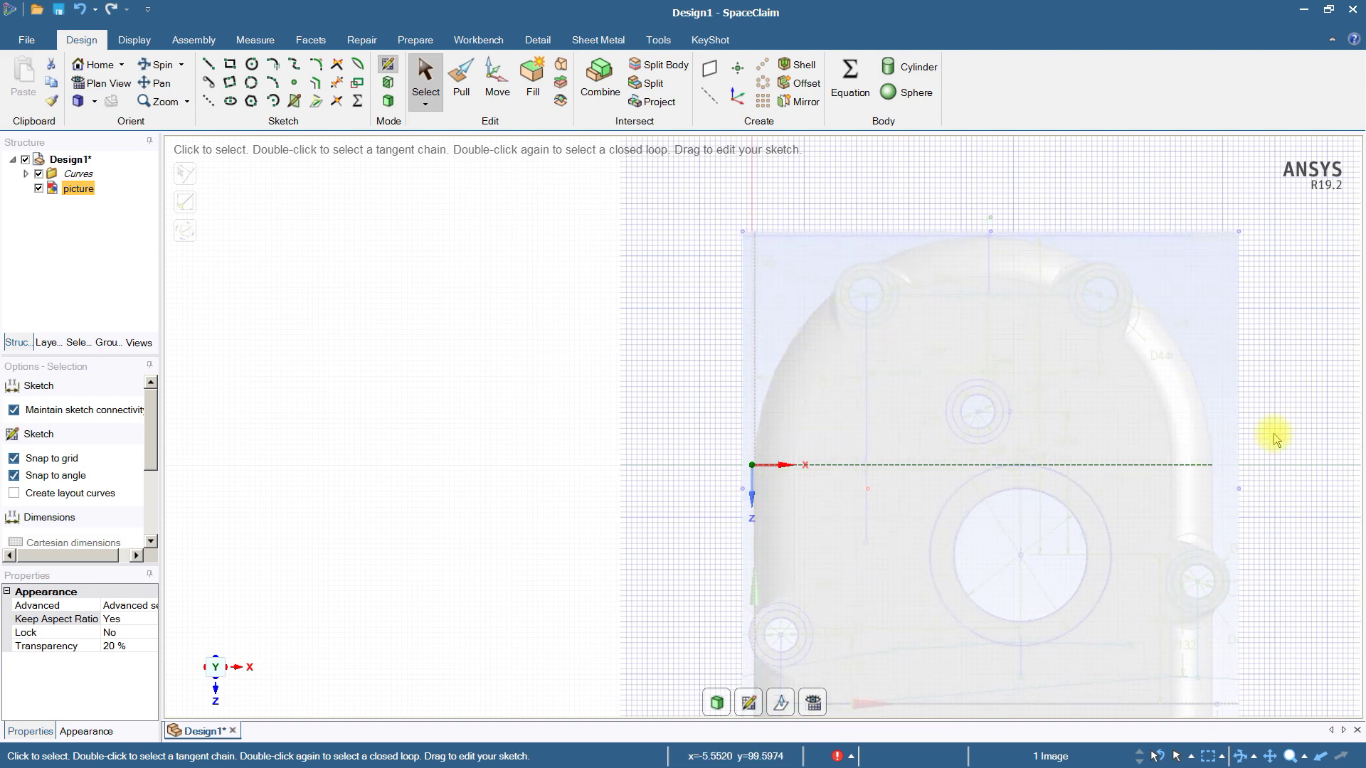
- Sketch an 88 mm diameter circle centred on the construction line's midpoint and passing through its endpoint
scroll(1273, 433, "up", 2)
scroll(1273, 433, "down", 4)
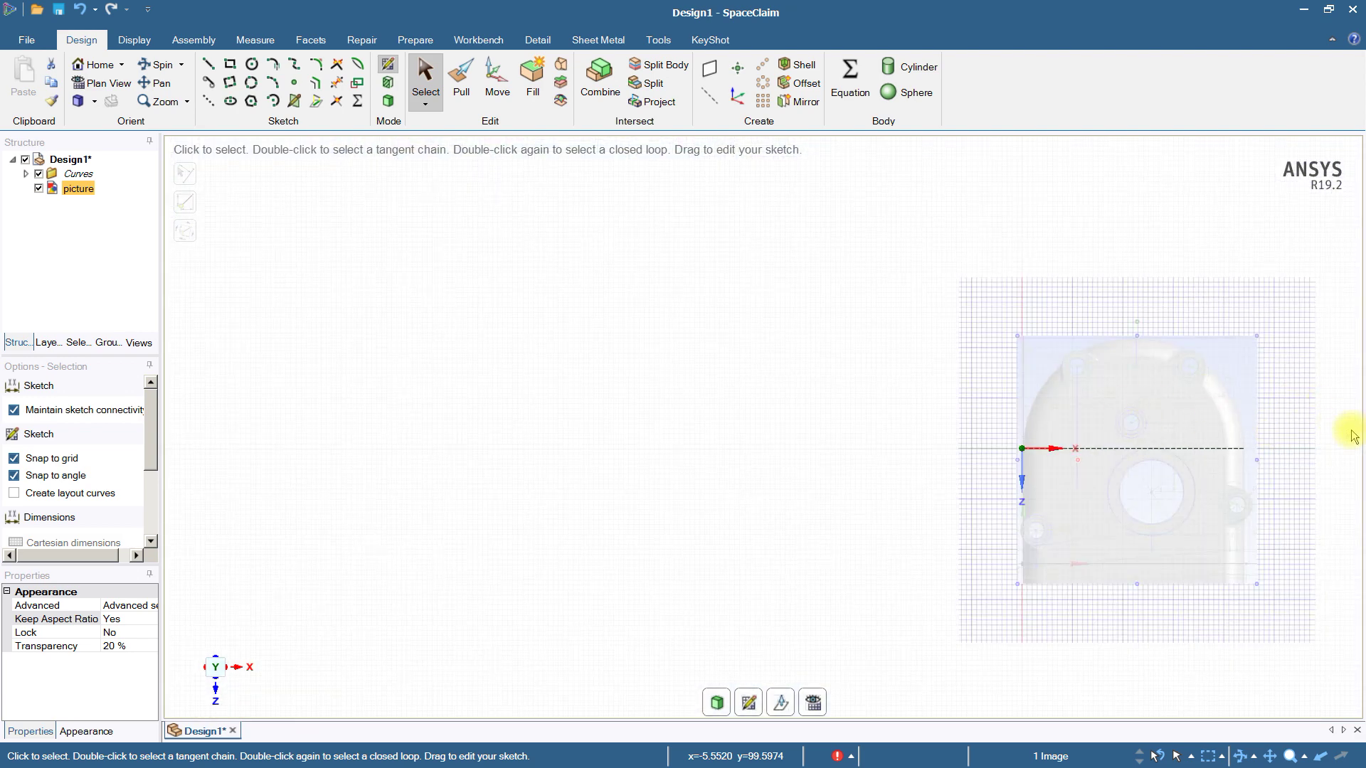
scroll(1328, 440, "up", 4)
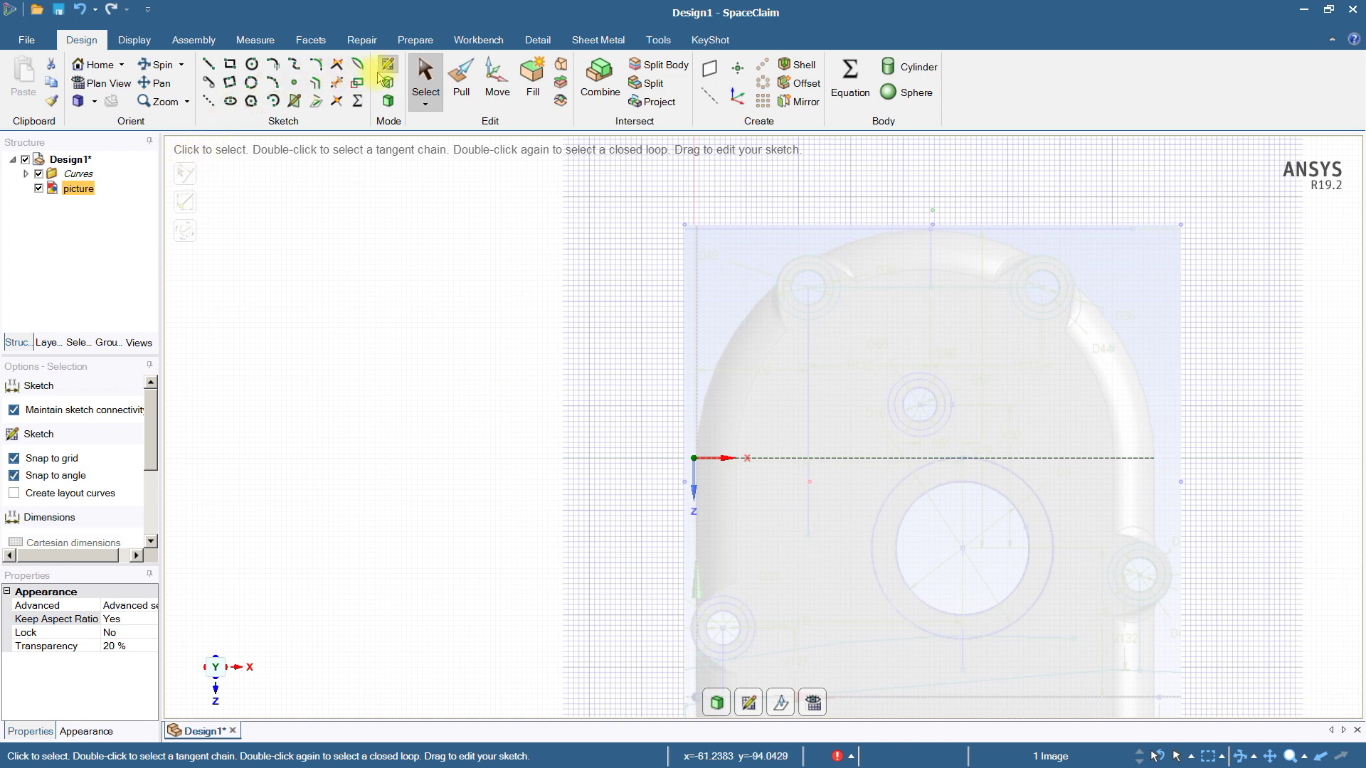
left_click(249, 66)
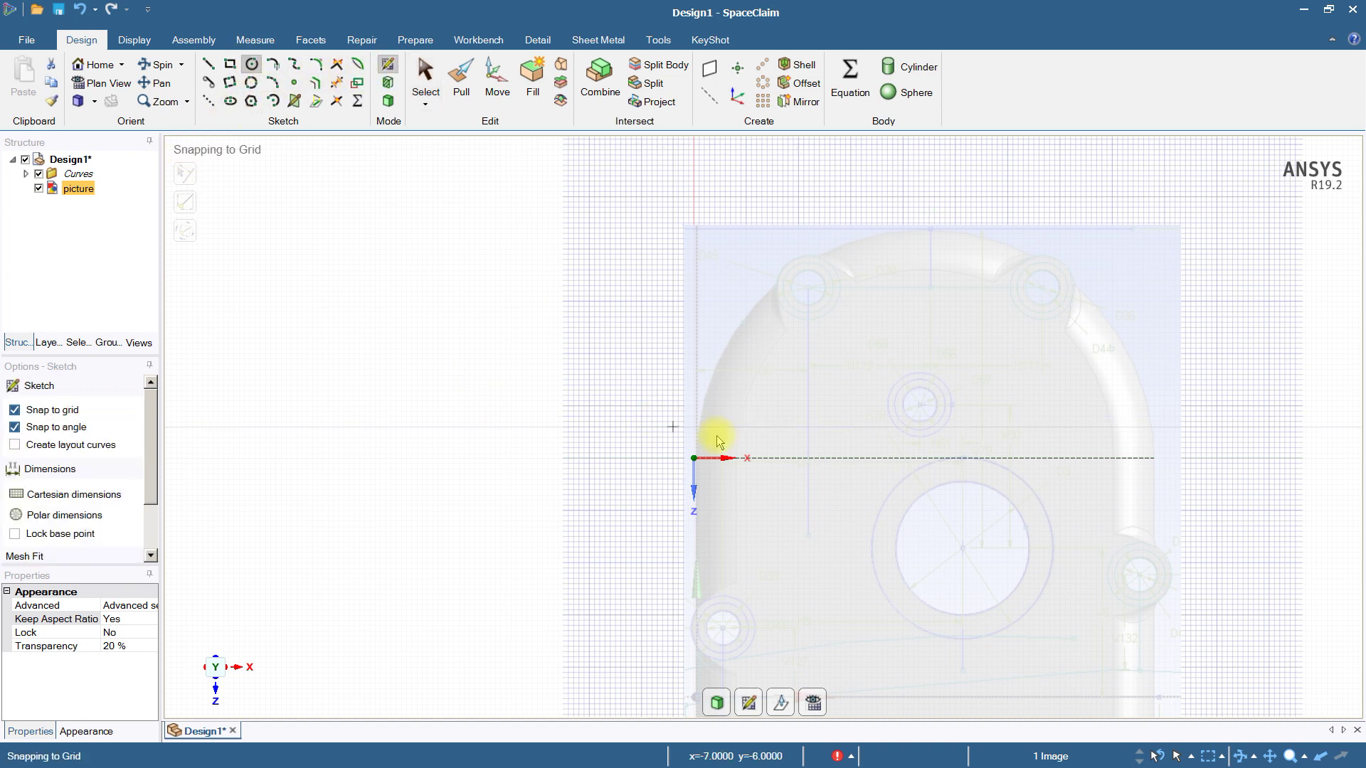
left_click(924, 459)
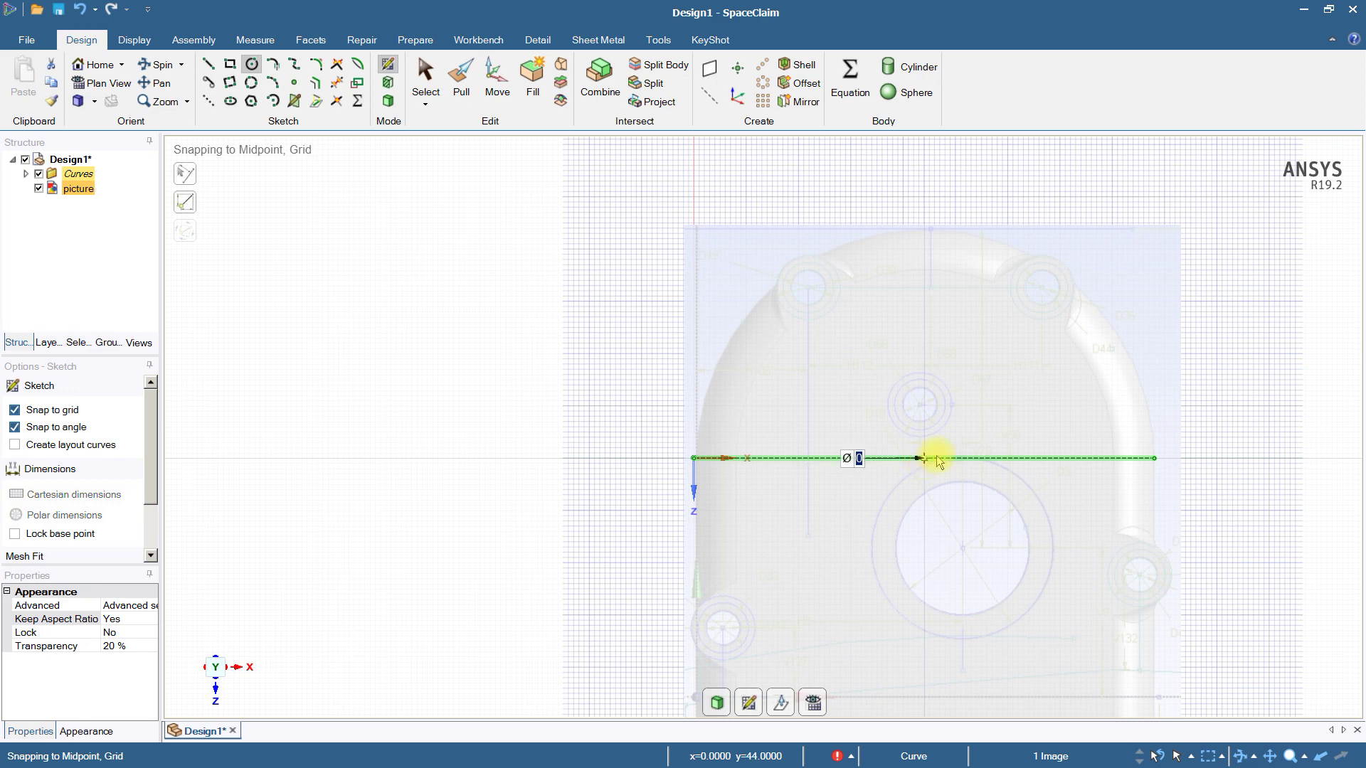
left_click(1150, 459)
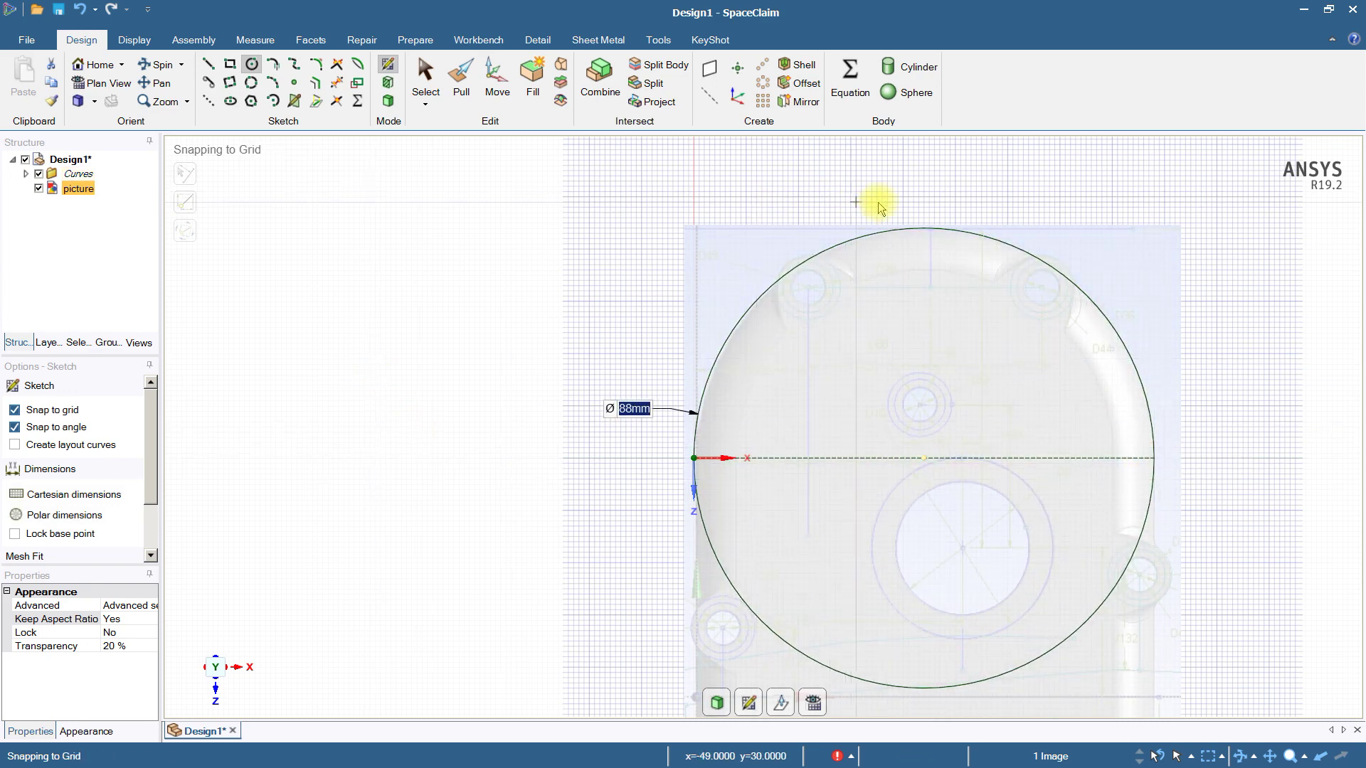
- Sketch a rectangle 88 mm wide and 80 mm high from the origin, extending below the construction line
scroll(880, 203, "up", 2)
scroll(884, 198, "down", 5)
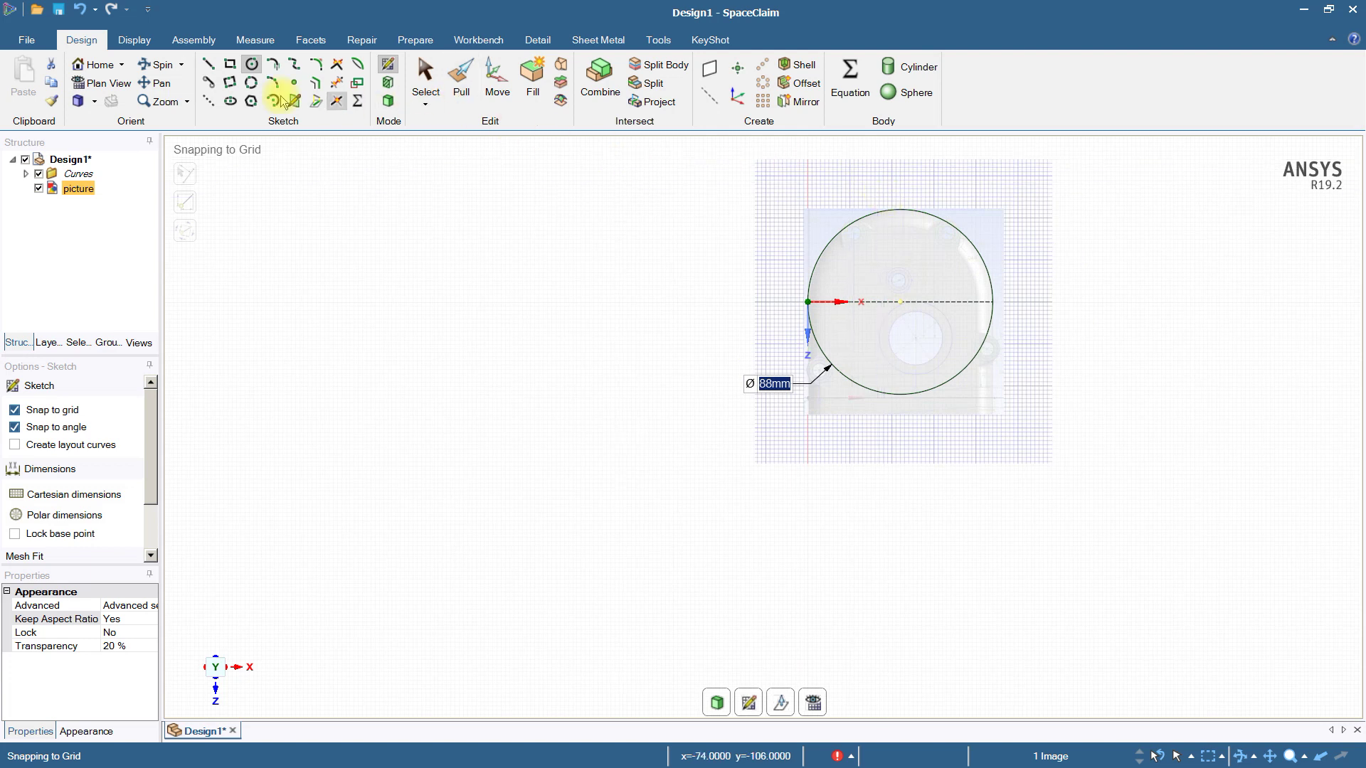
left_click(229, 64)
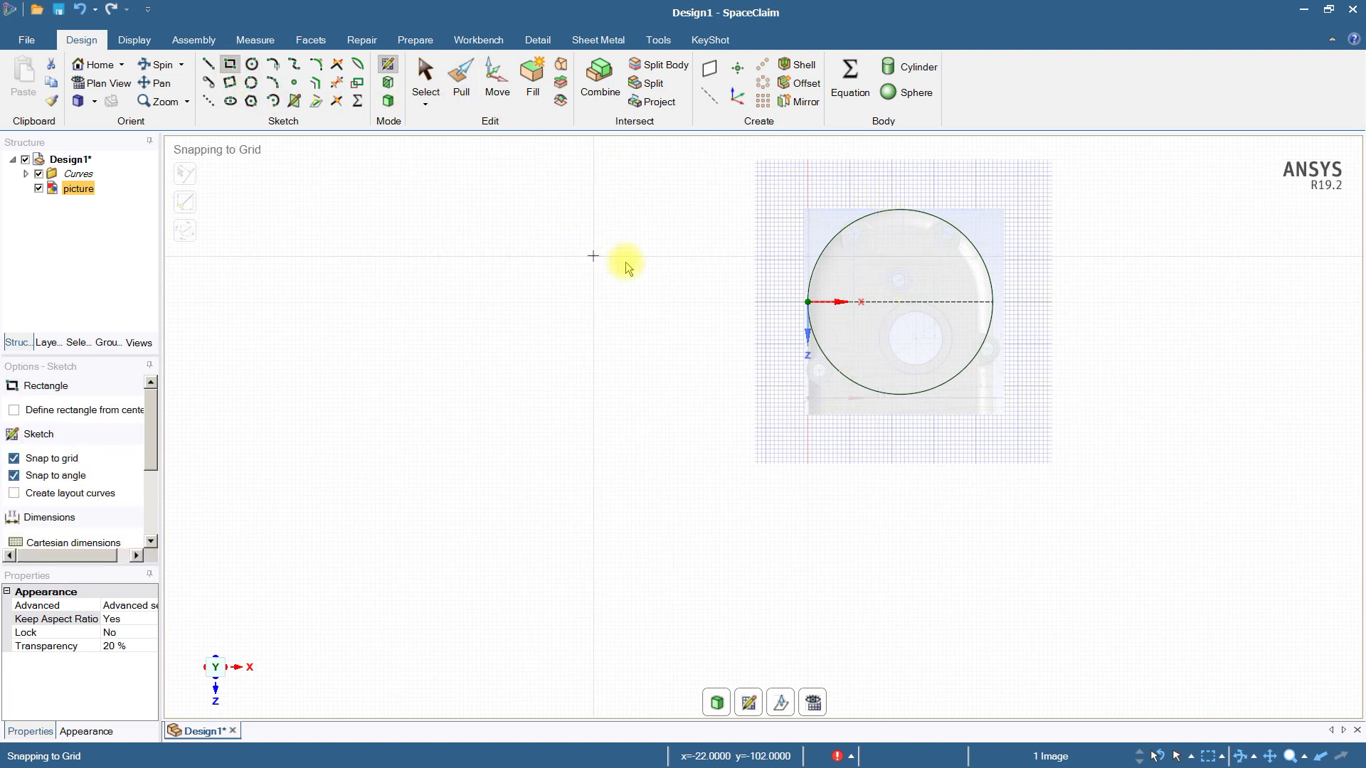
left_click(808, 302)
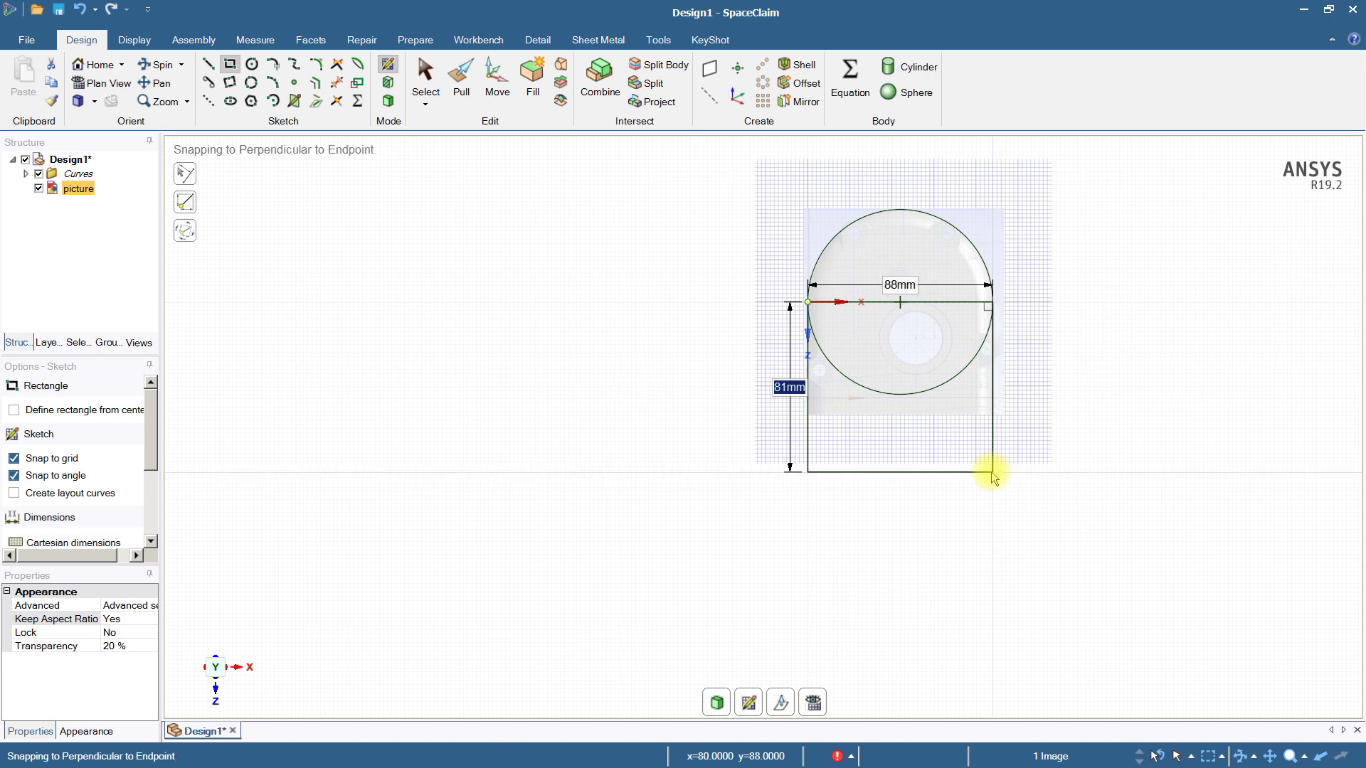
type("80")
key("Tab")
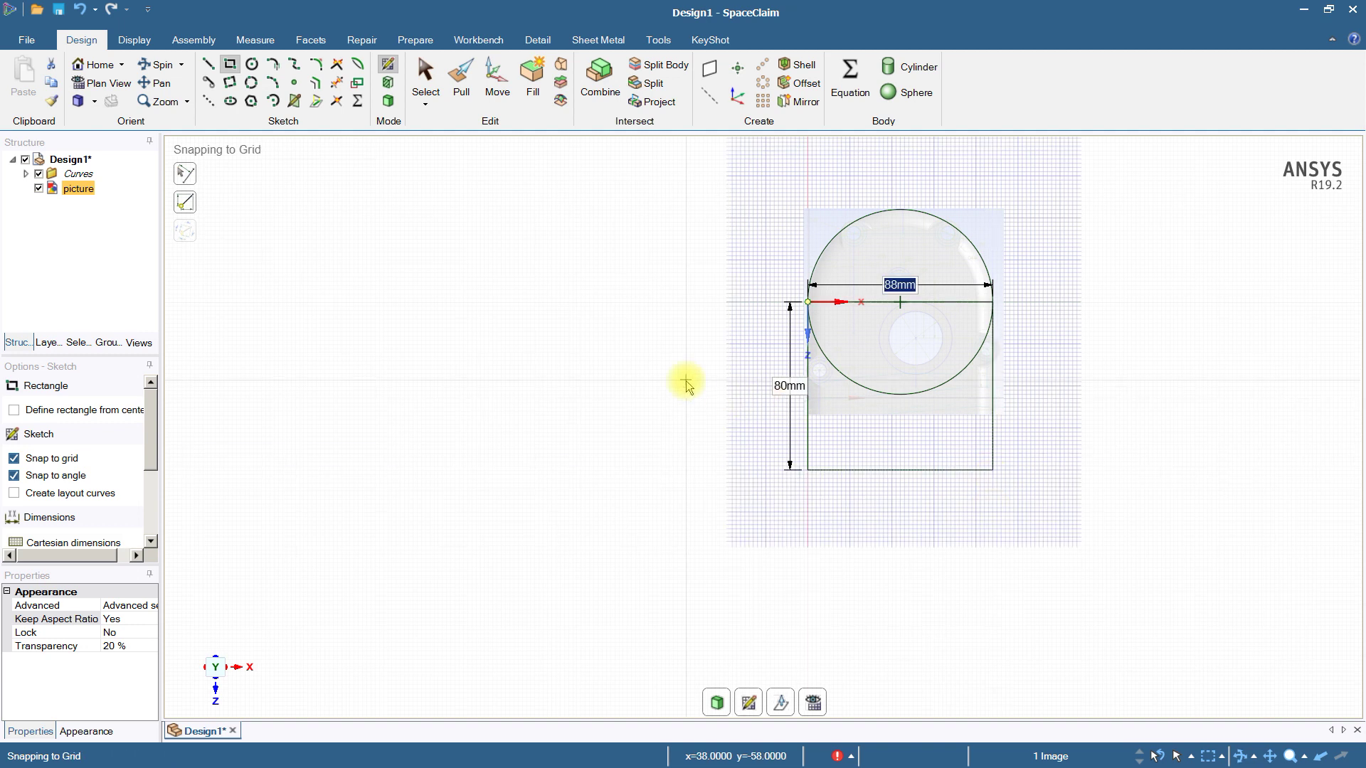
- Trim away the circle's lower half and the straight line across its diameter to form one arched outline
left_click(336, 82)
left_click(862, 384)
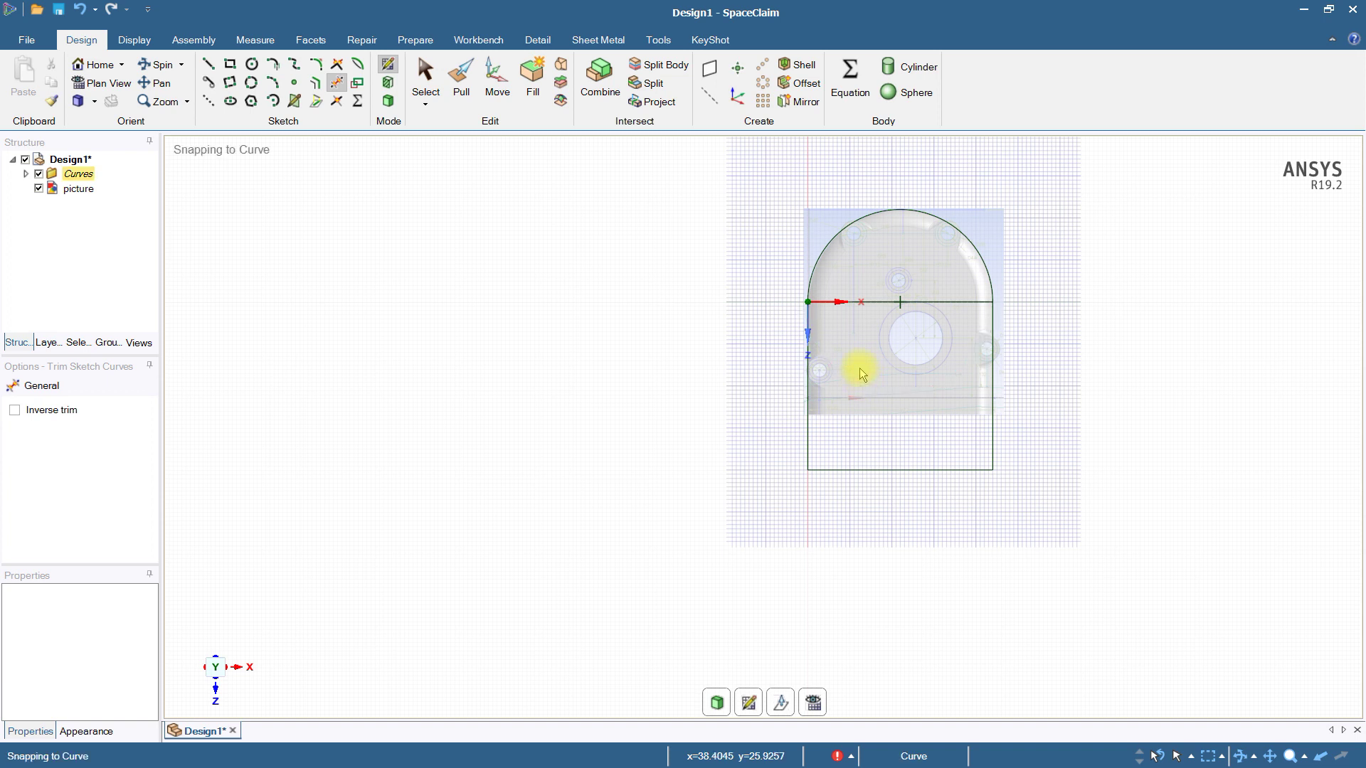
left_click(874, 302)
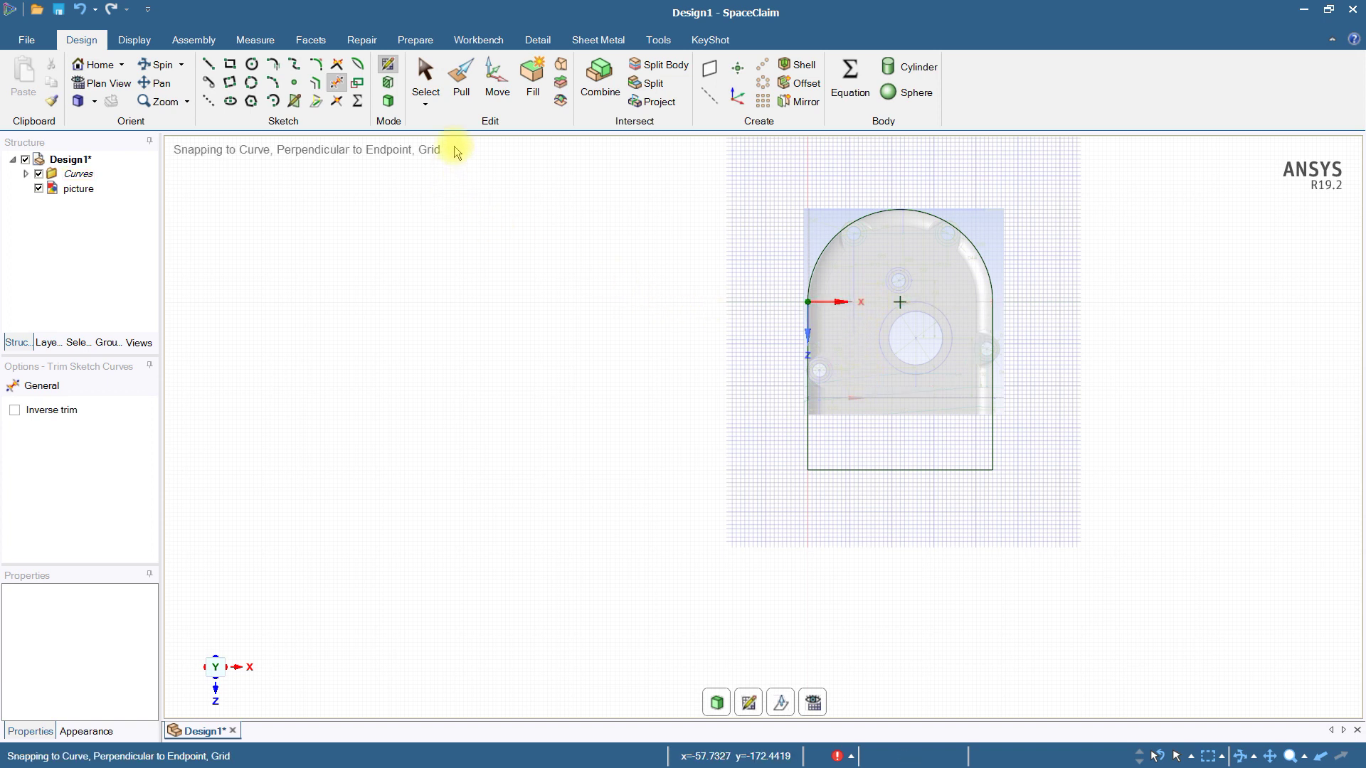
- Pull the arched profile face upward by 12 mm into a solid
left_click(461, 79)
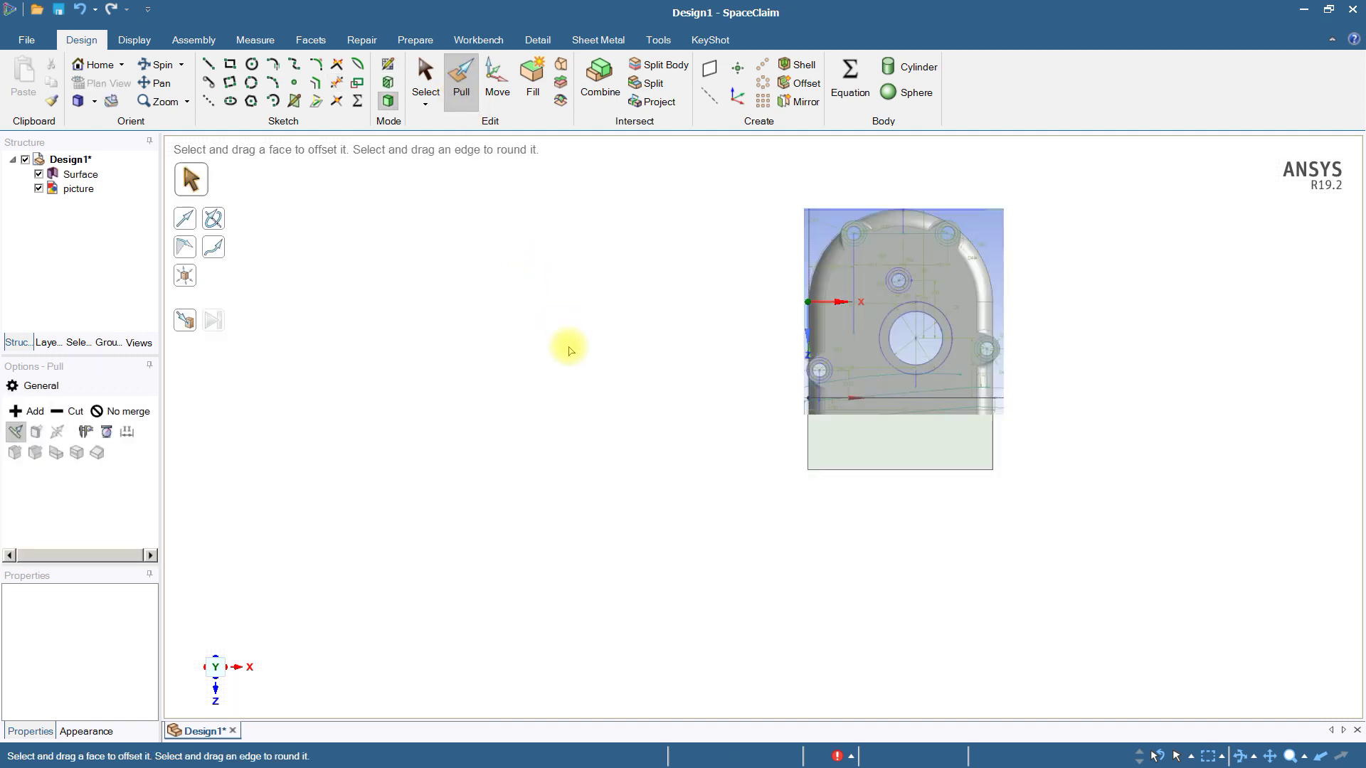
left_click(827, 464)
left_click(827, 464)
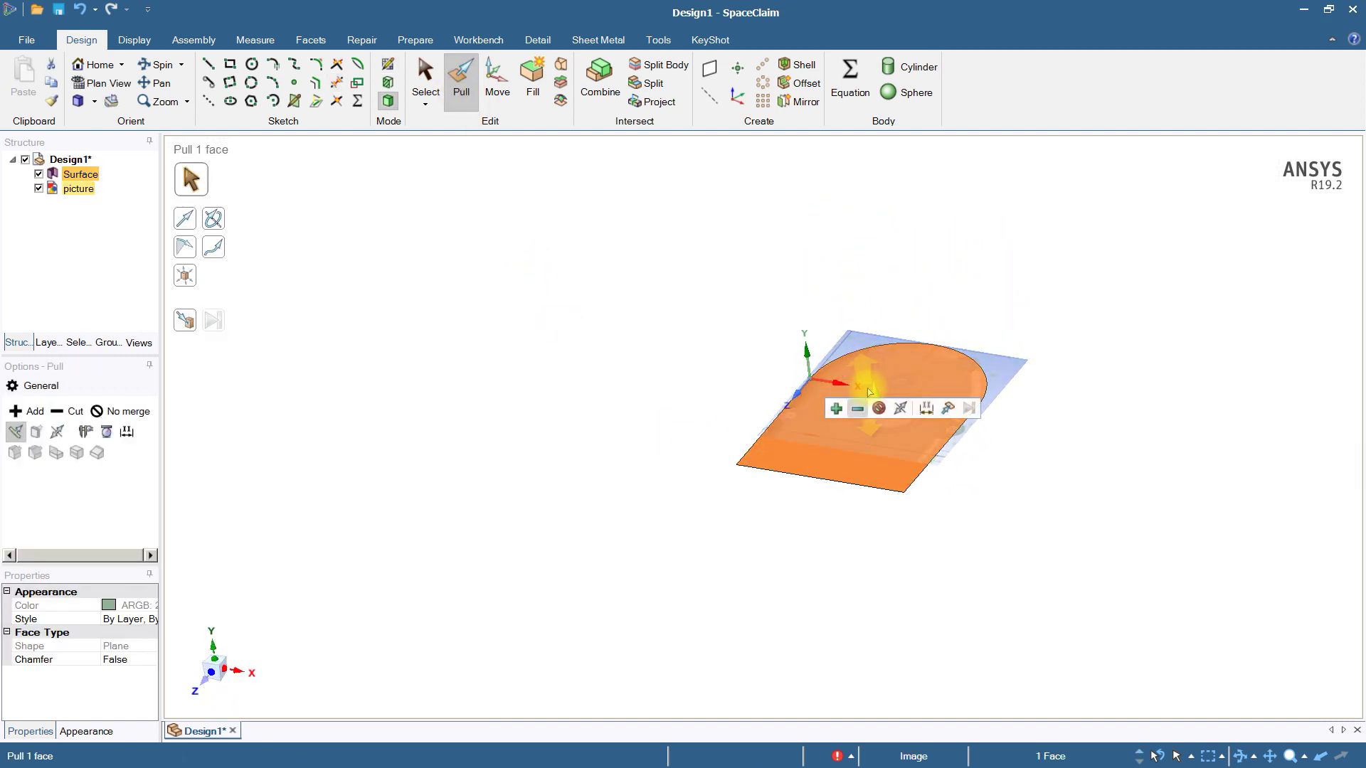
left_click_drag(872, 396, 876, 373)
type("12")
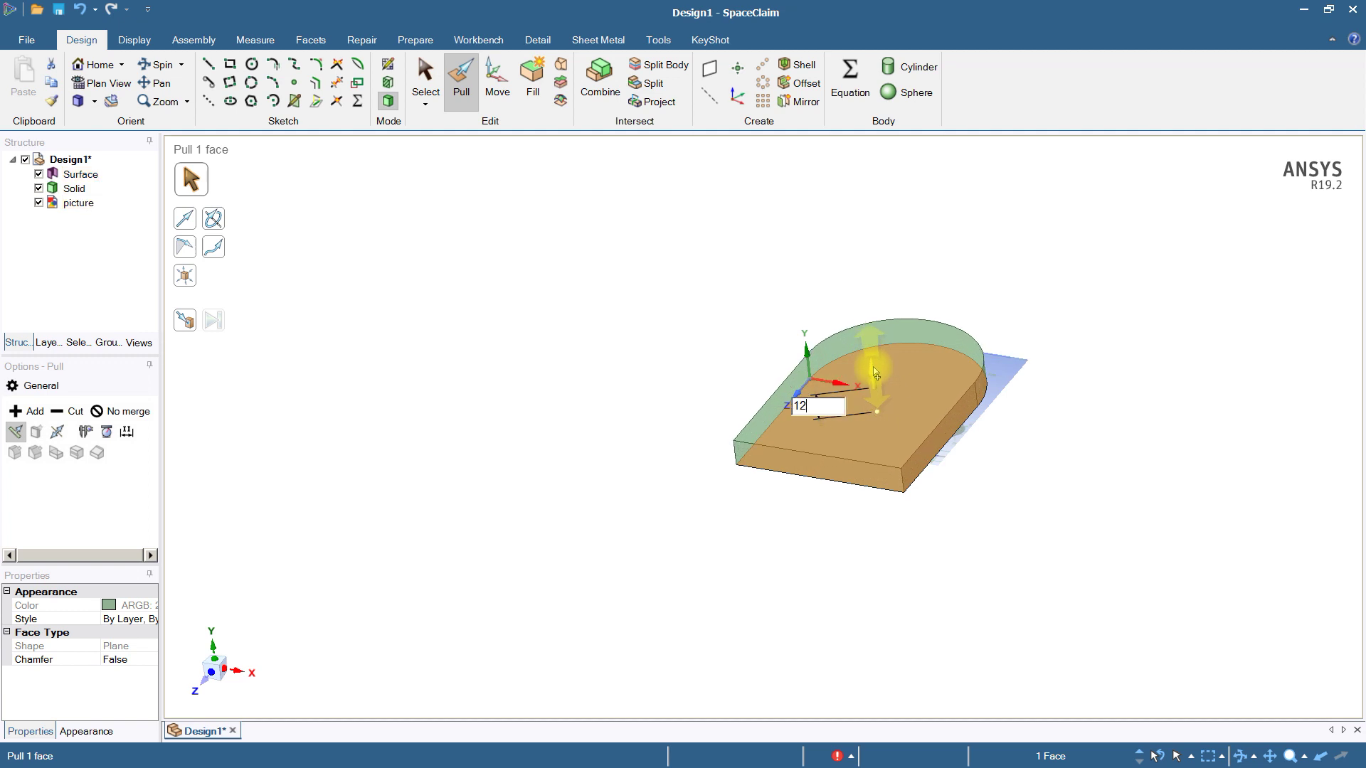
key("Return")
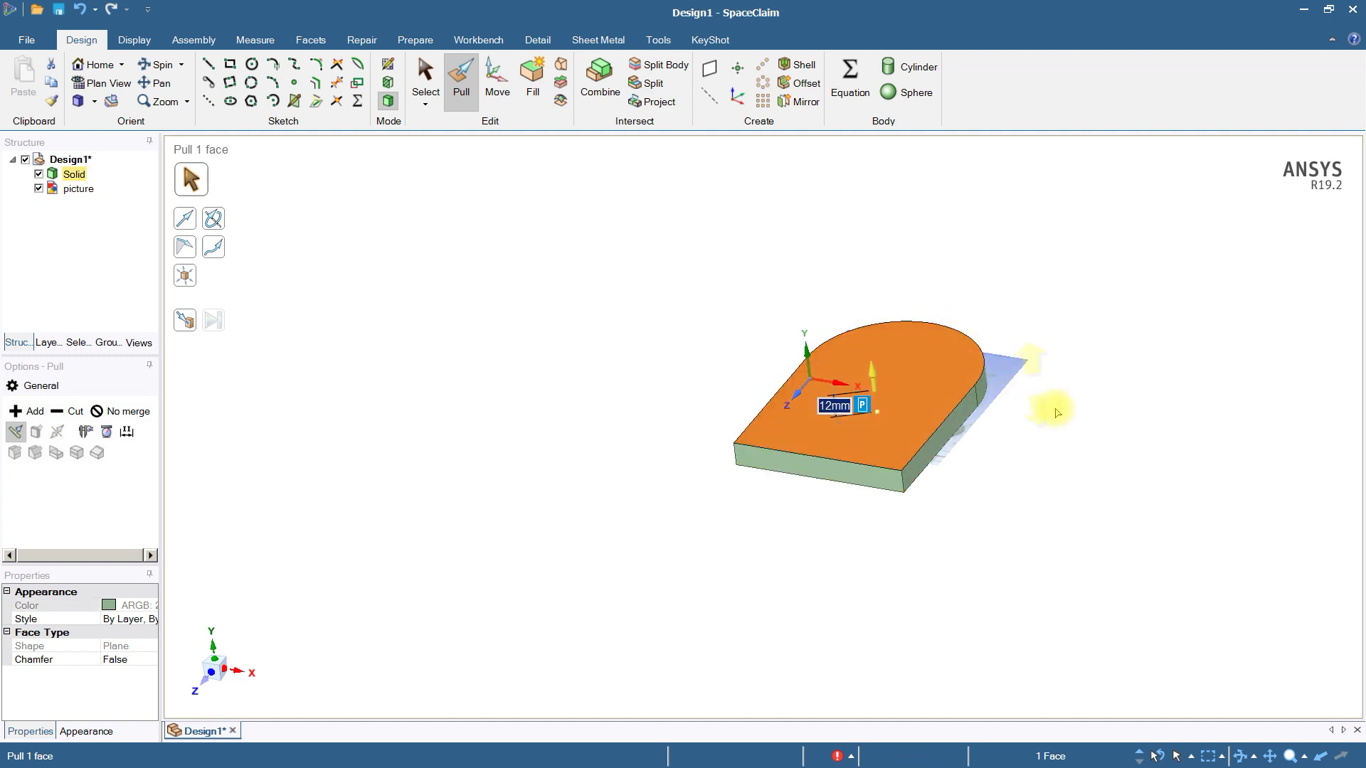
- Round the solid's upper perimeter edges along both straight sides and the arch with an 8 mm radius
scroll(1071, 505, "up", 3)
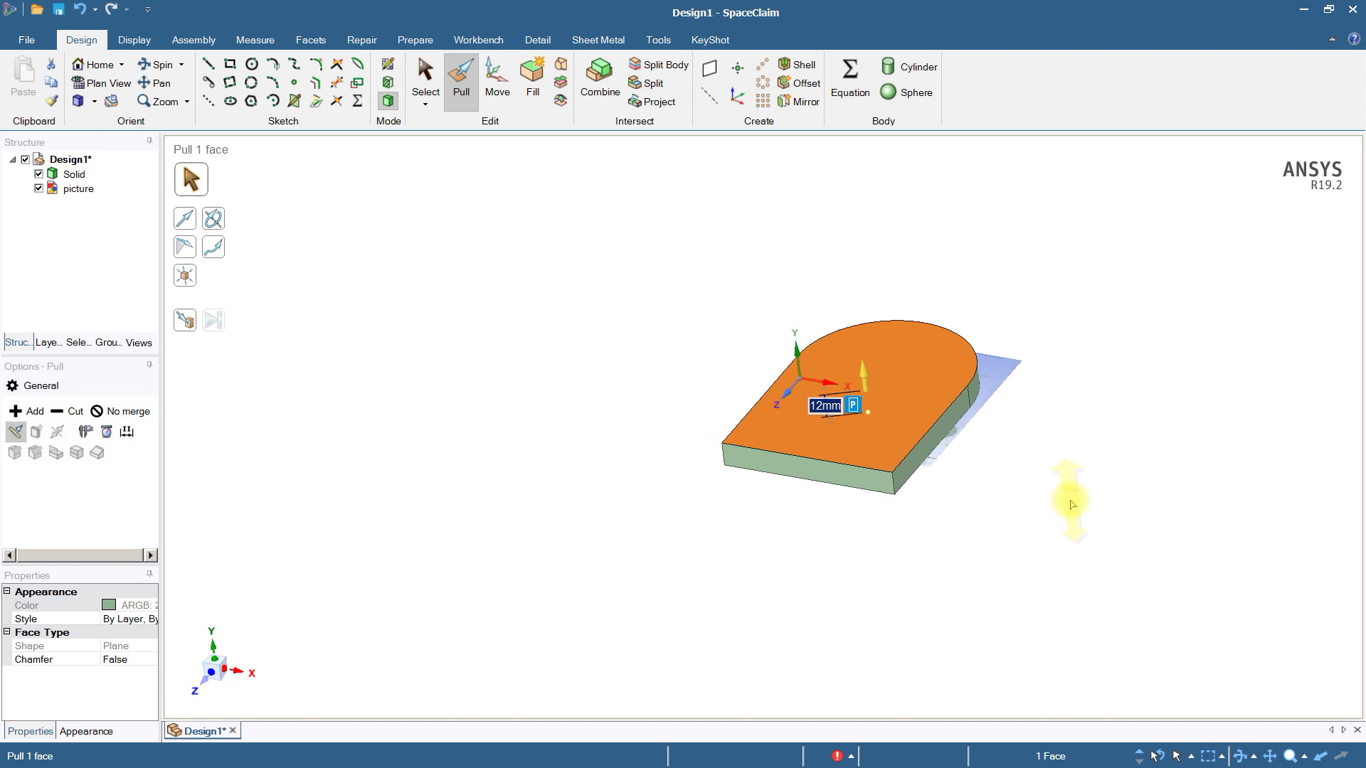
left_click(1006, 566)
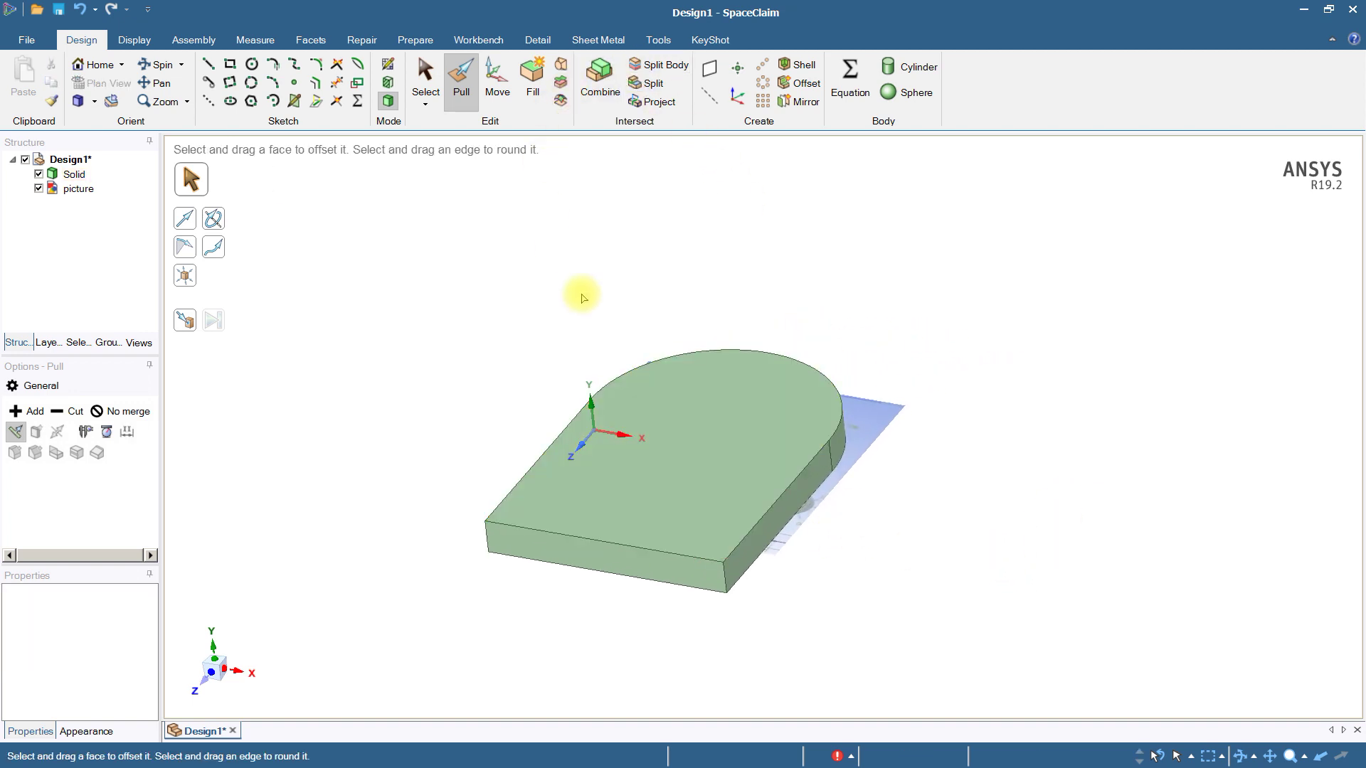
left_click(762, 519)
double_click(762, 520)
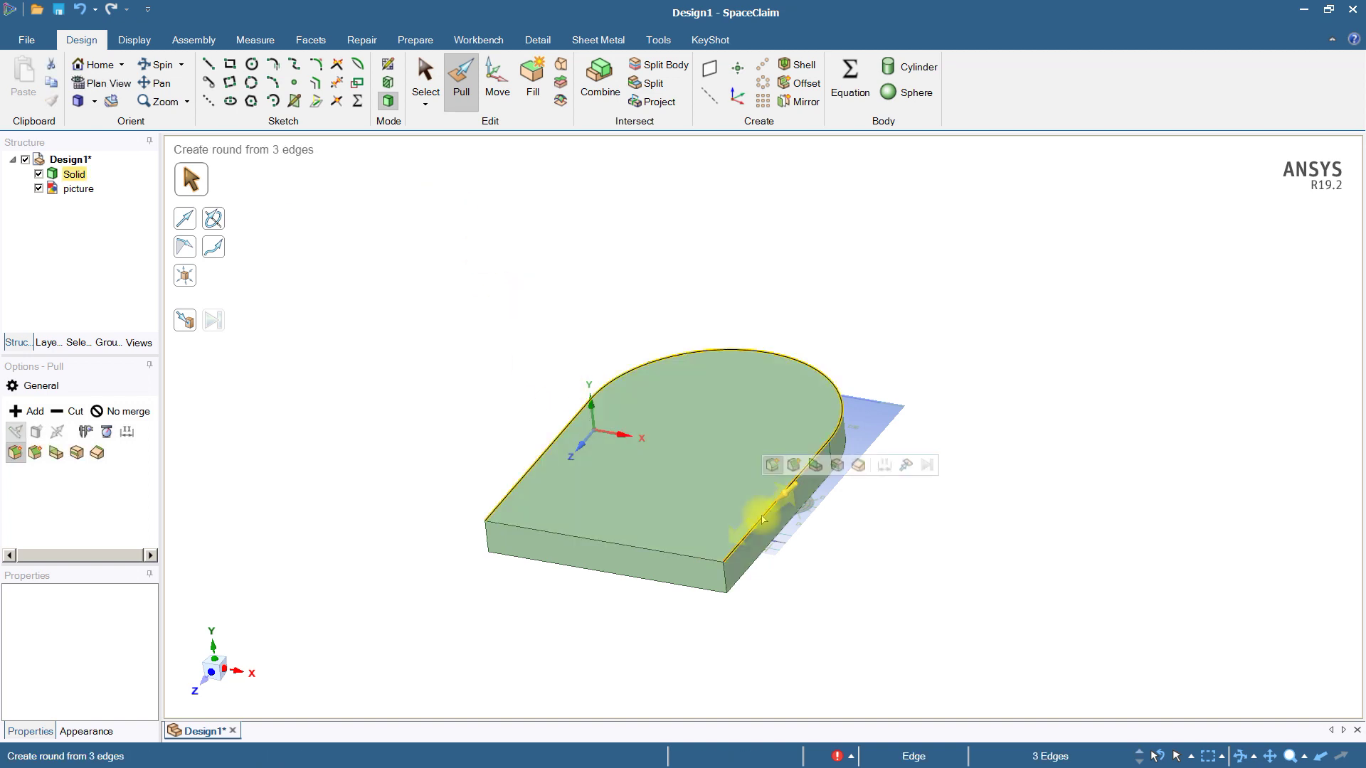
left_click_drag(763, 519, 749, 528)
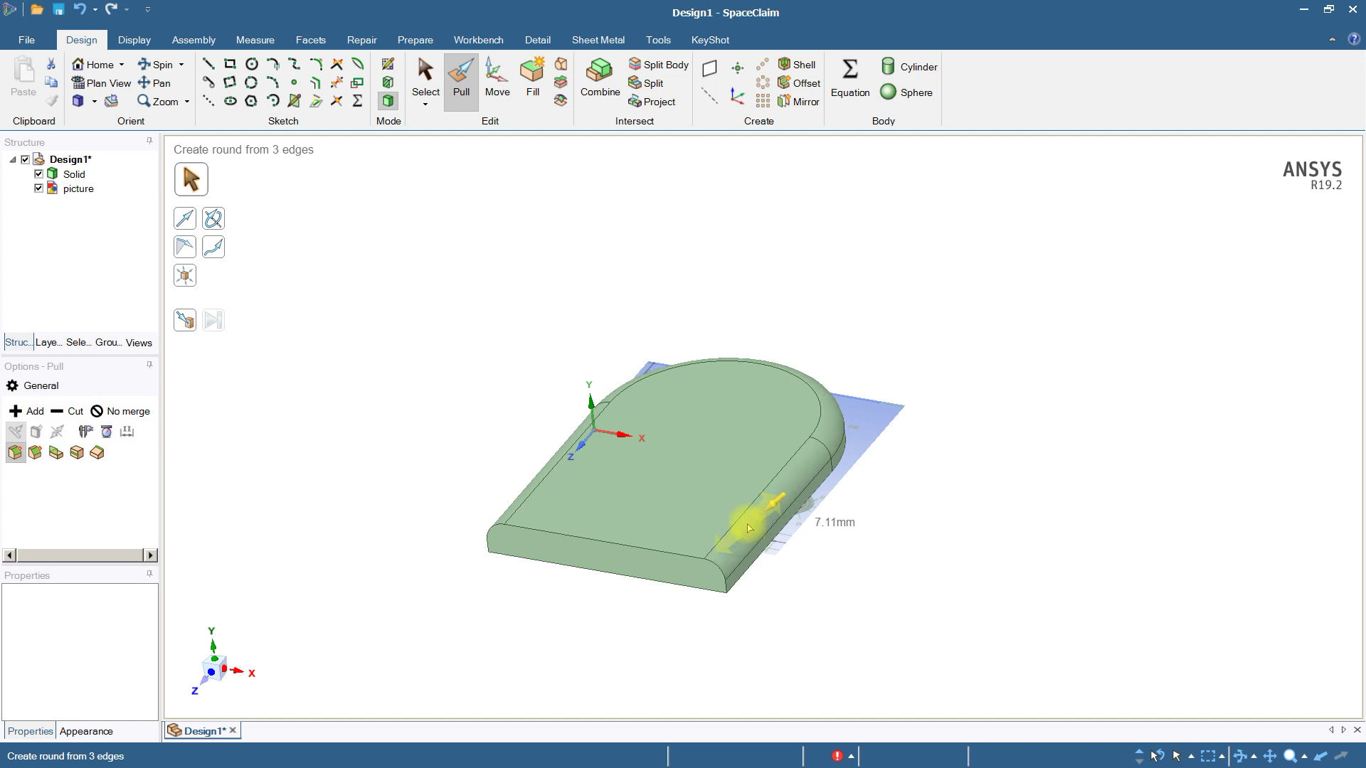
type("8")
key("Return")
left_click(399, 484)
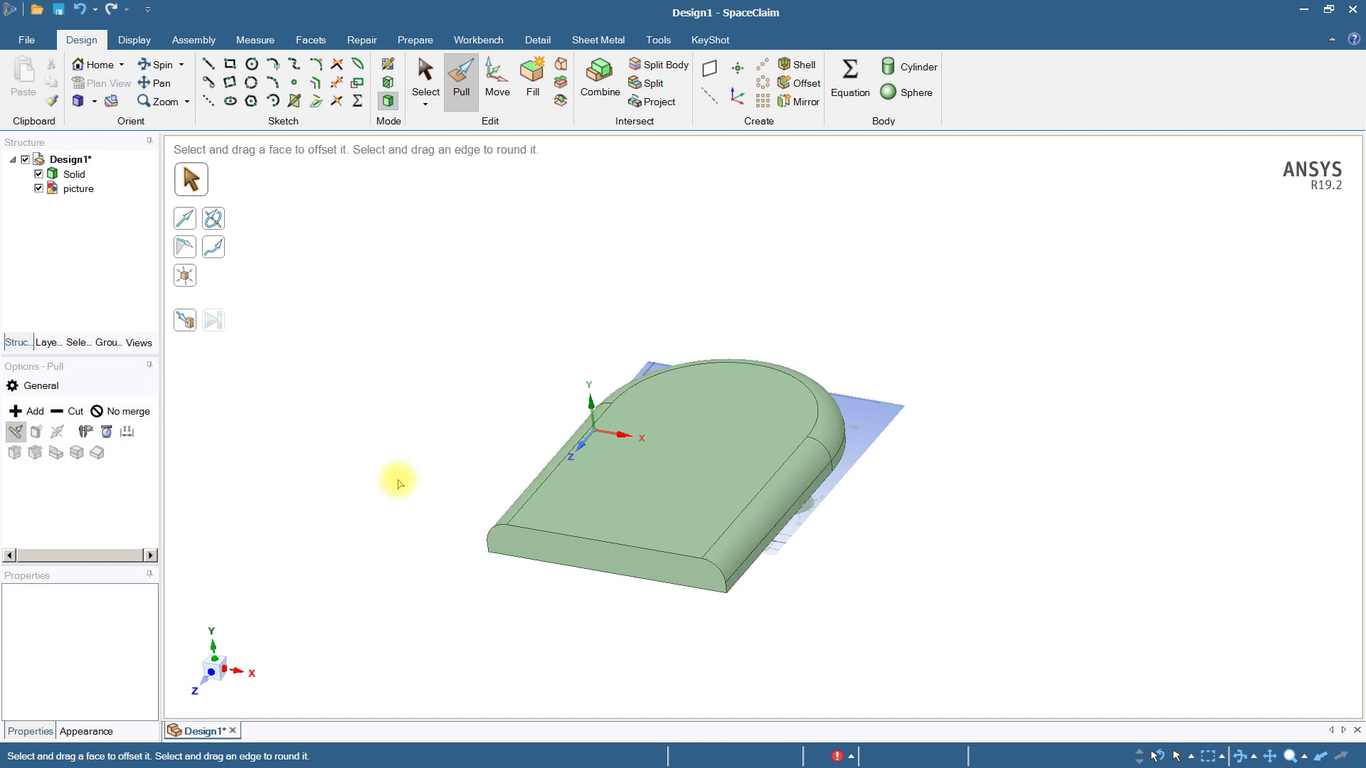
- Shell the solid to a 6 mm wall thickness, removing its flat underside face and its straight end face
middle_click_drag(399, 484, 430, 436)
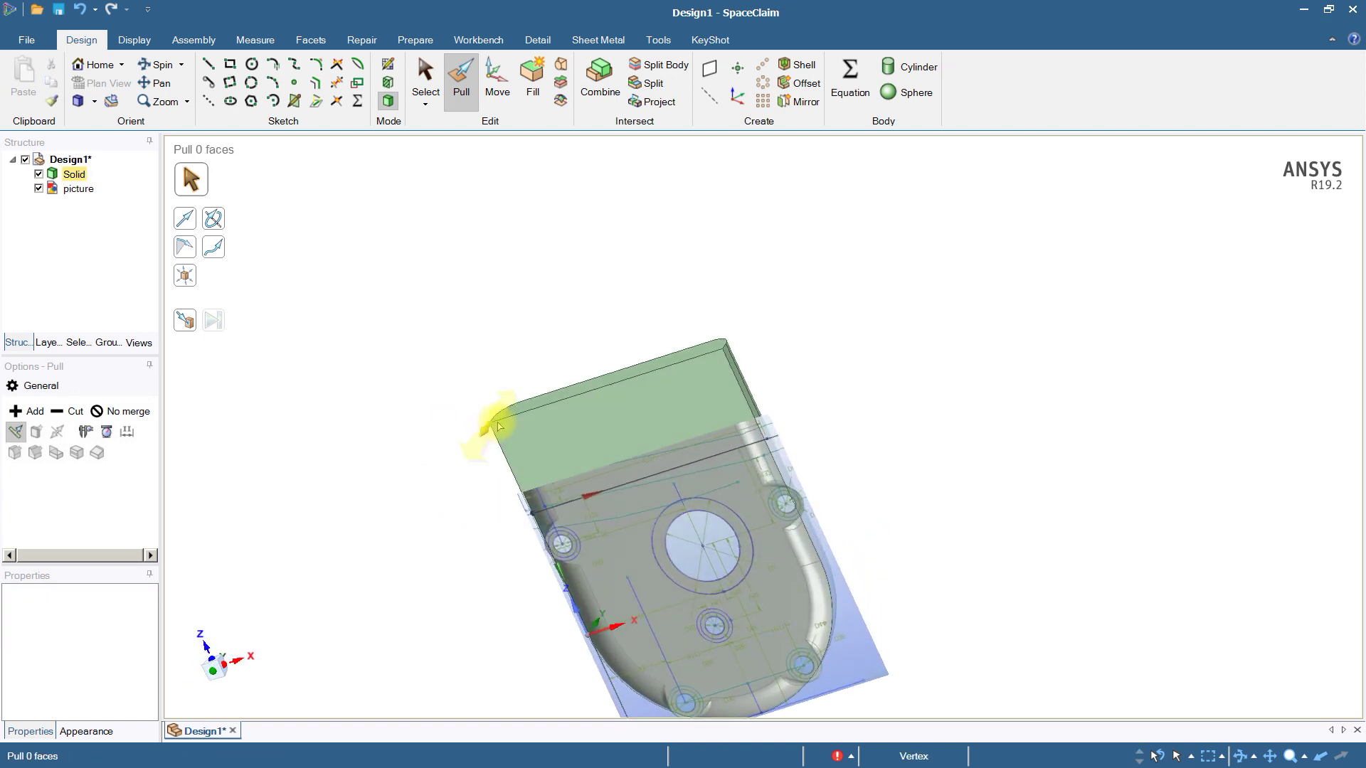
left_click(802, 66)
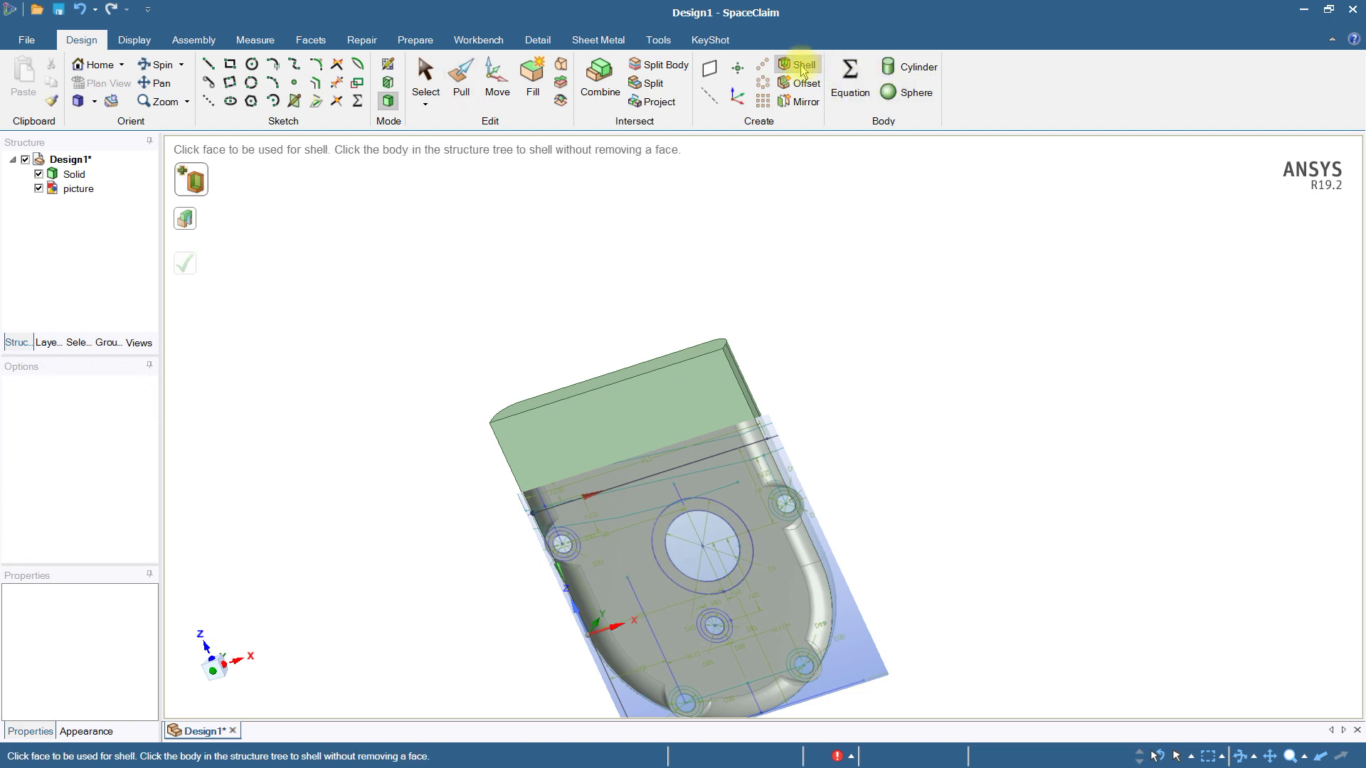
left_click(662, 361)
middle_click_drag(661, 357, 662, 362)
left_click(661, 362)
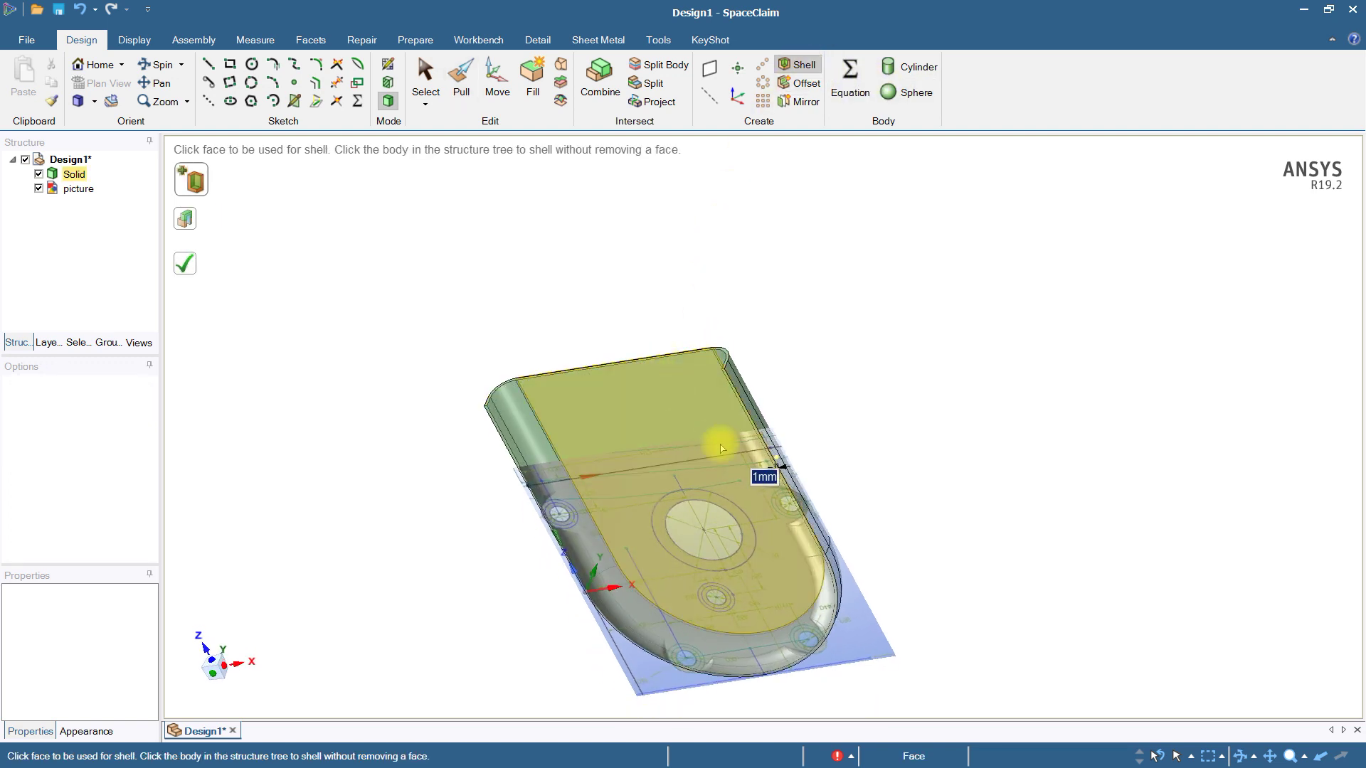
left_click(785, 496)
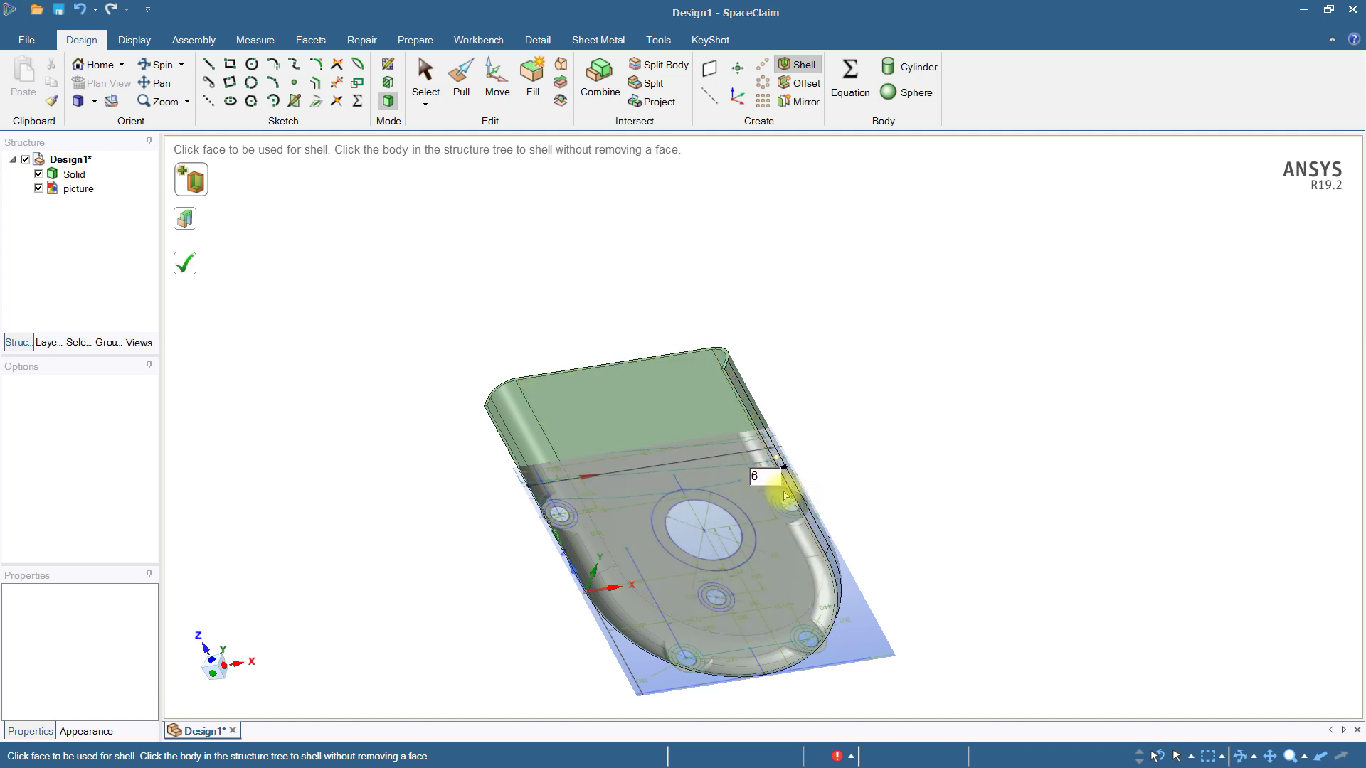
mouse_move(553, 247)
middle_mouse_down()
mouse_move(561, 229)
mouse_move(549, 241)
middle_mouse_up()
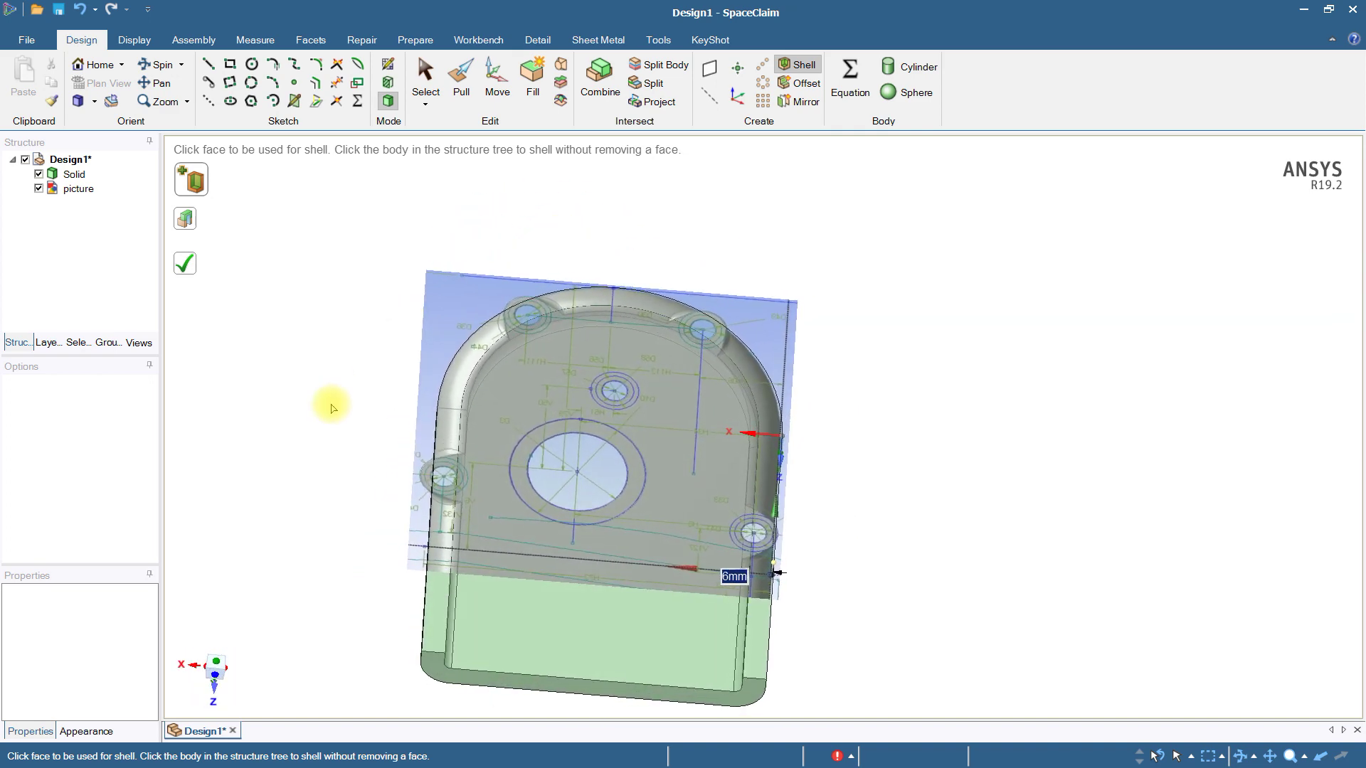
middle_click_drag(331, 405, 331, 407)
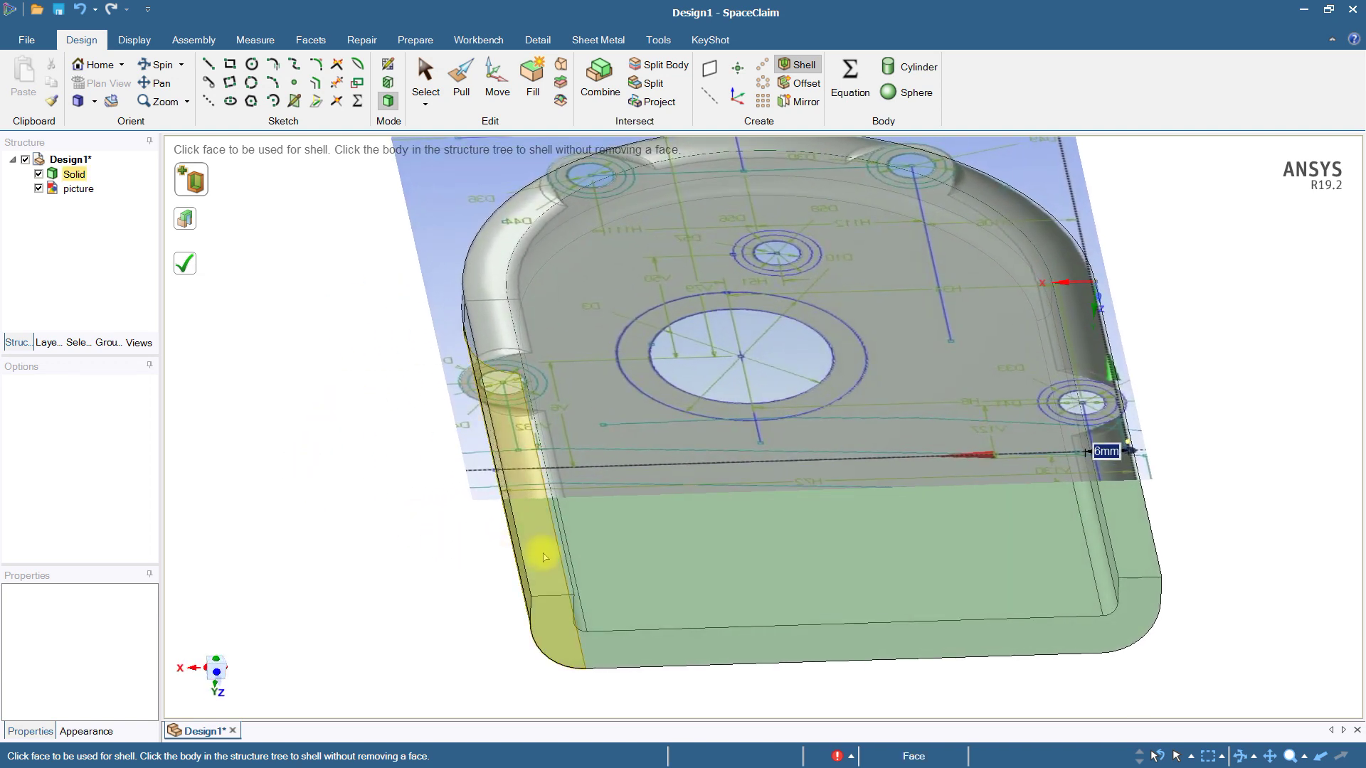
middle_click_drag(319, 478, 319, 470)
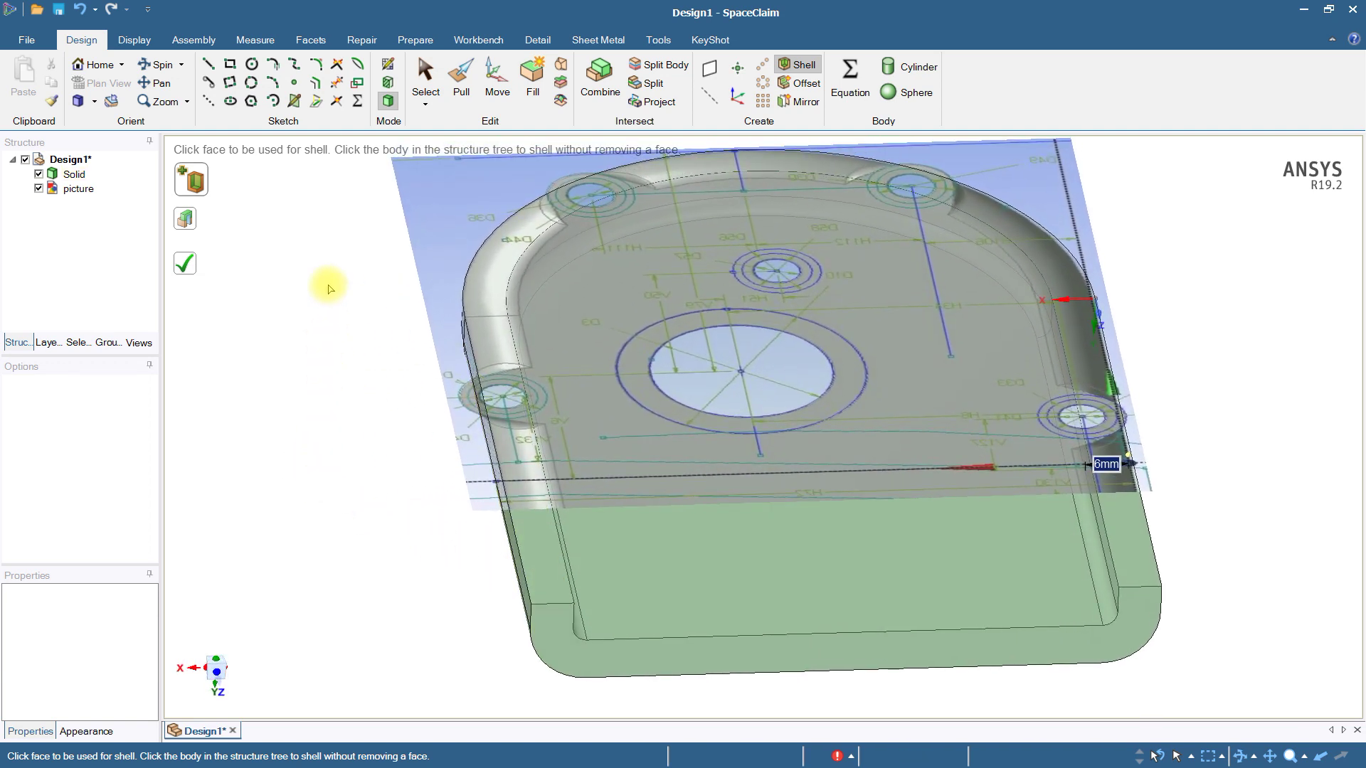
- Create a plane on the shelled body's flat rim face and move it about 3.36 mm outward from the rim
left_click(420, 89)
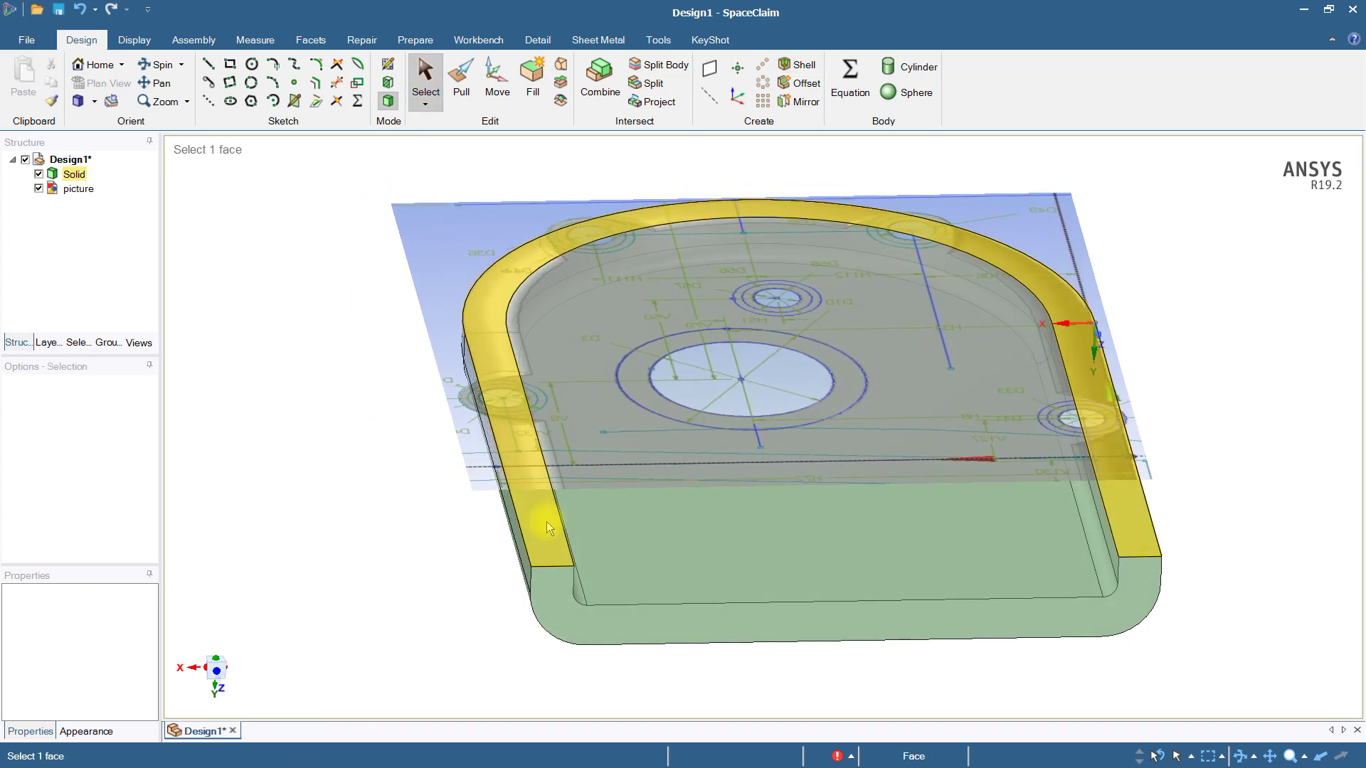
left_click(547, 522)
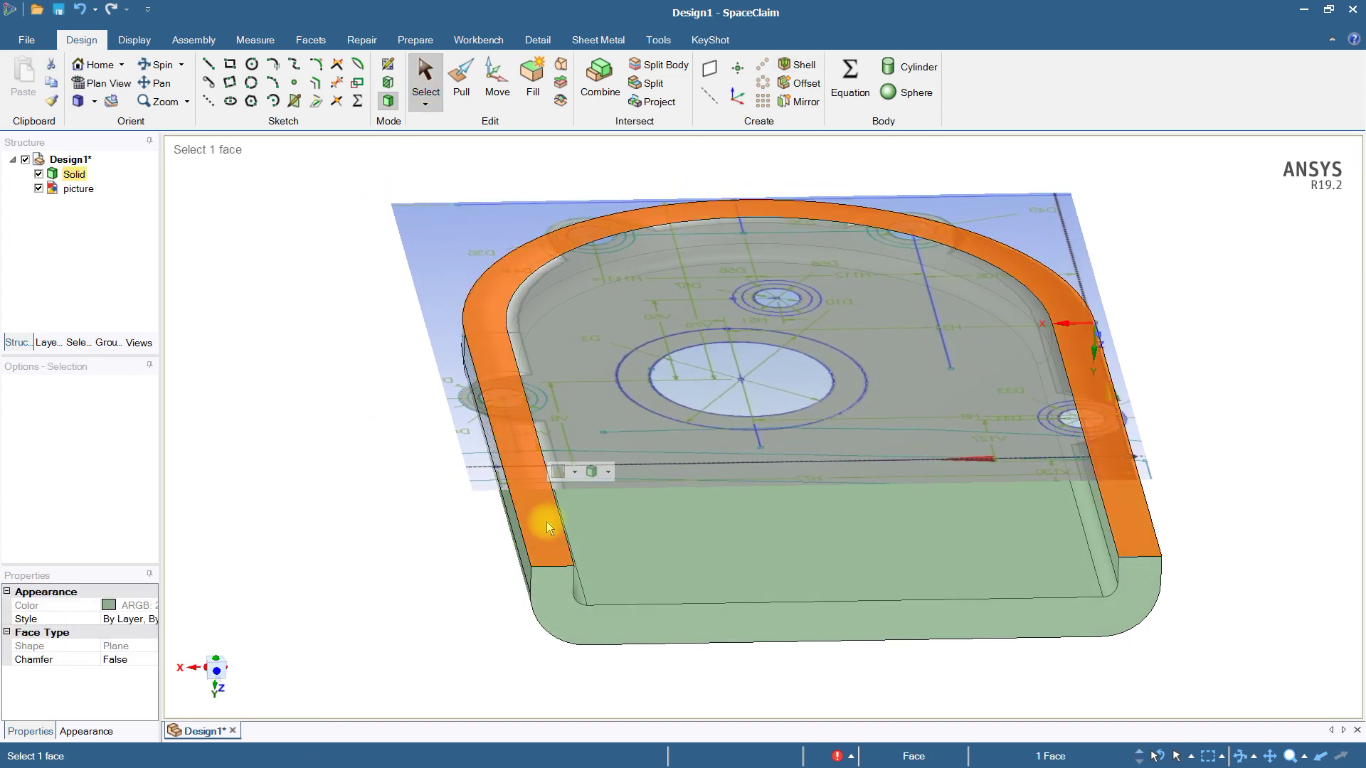
left_click(710, 71)
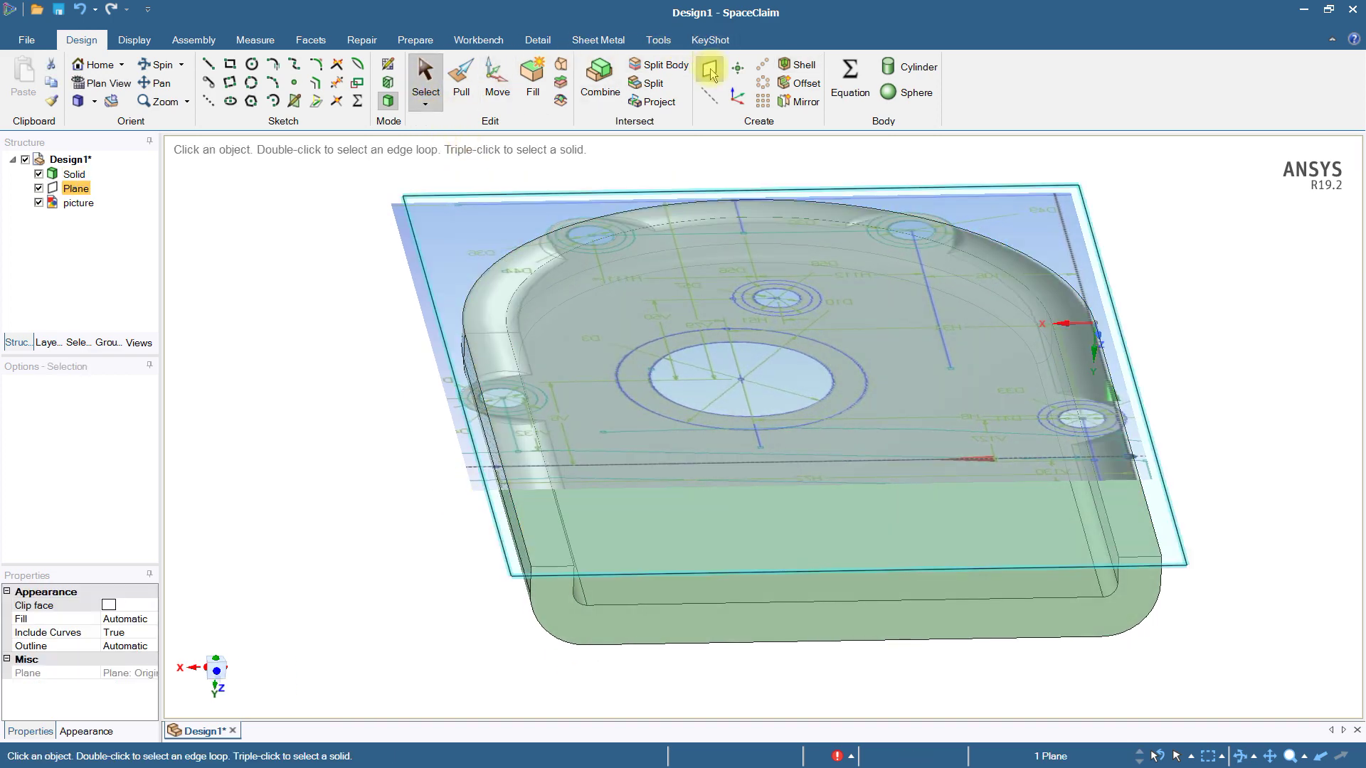
left_click(498, 80)
left_click_drag(797, 325, 798, 303)
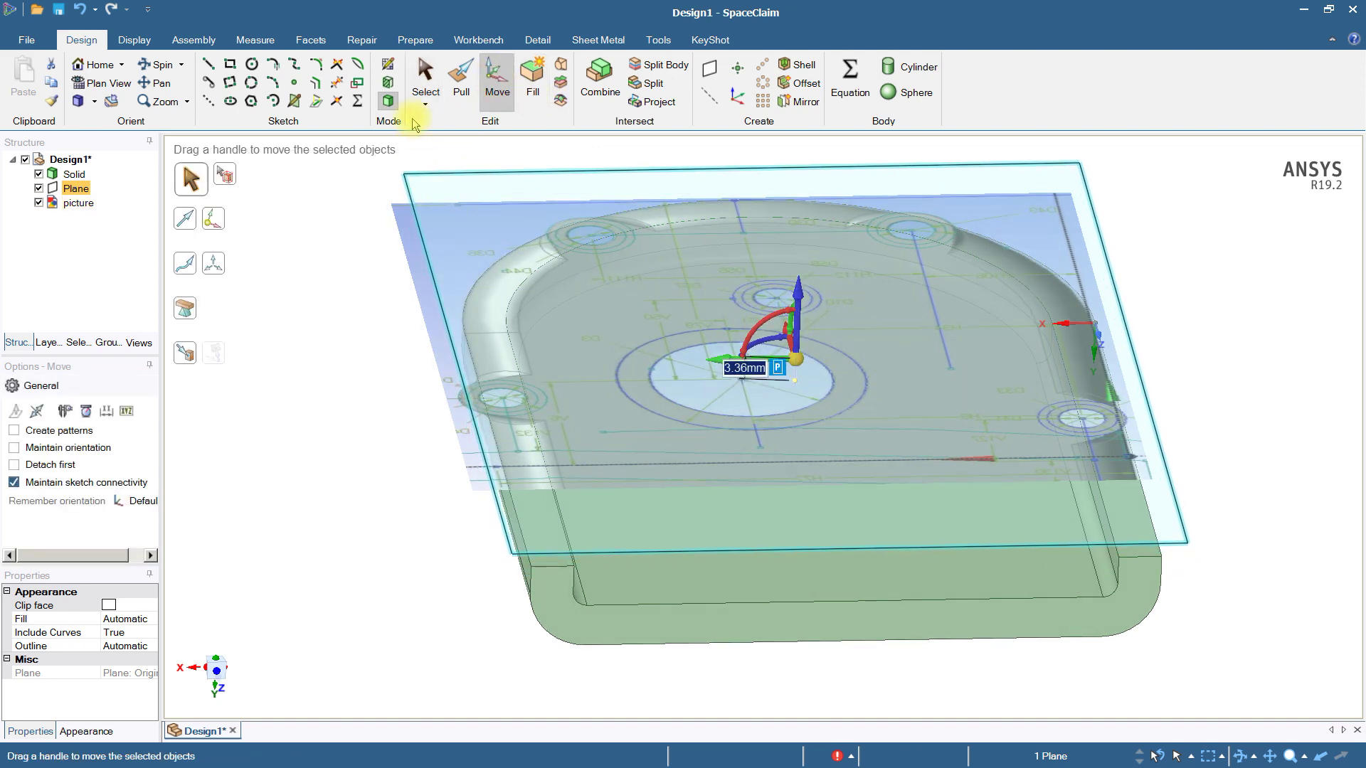
- Sketch a 12 mm diameter circle on the offset plane with grid snapping off, centred on the picture's upper-left boss hole
left_click(389, 67)
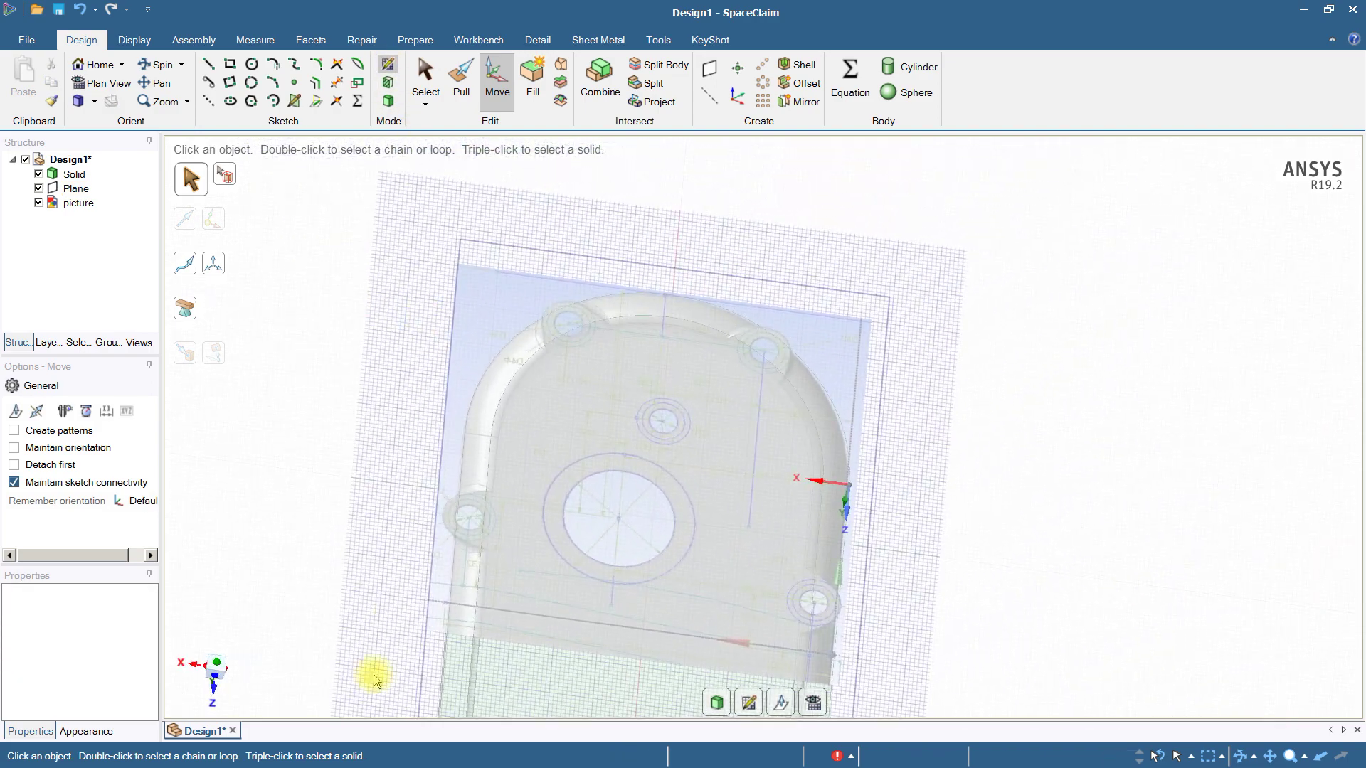
left_click(217, 665)
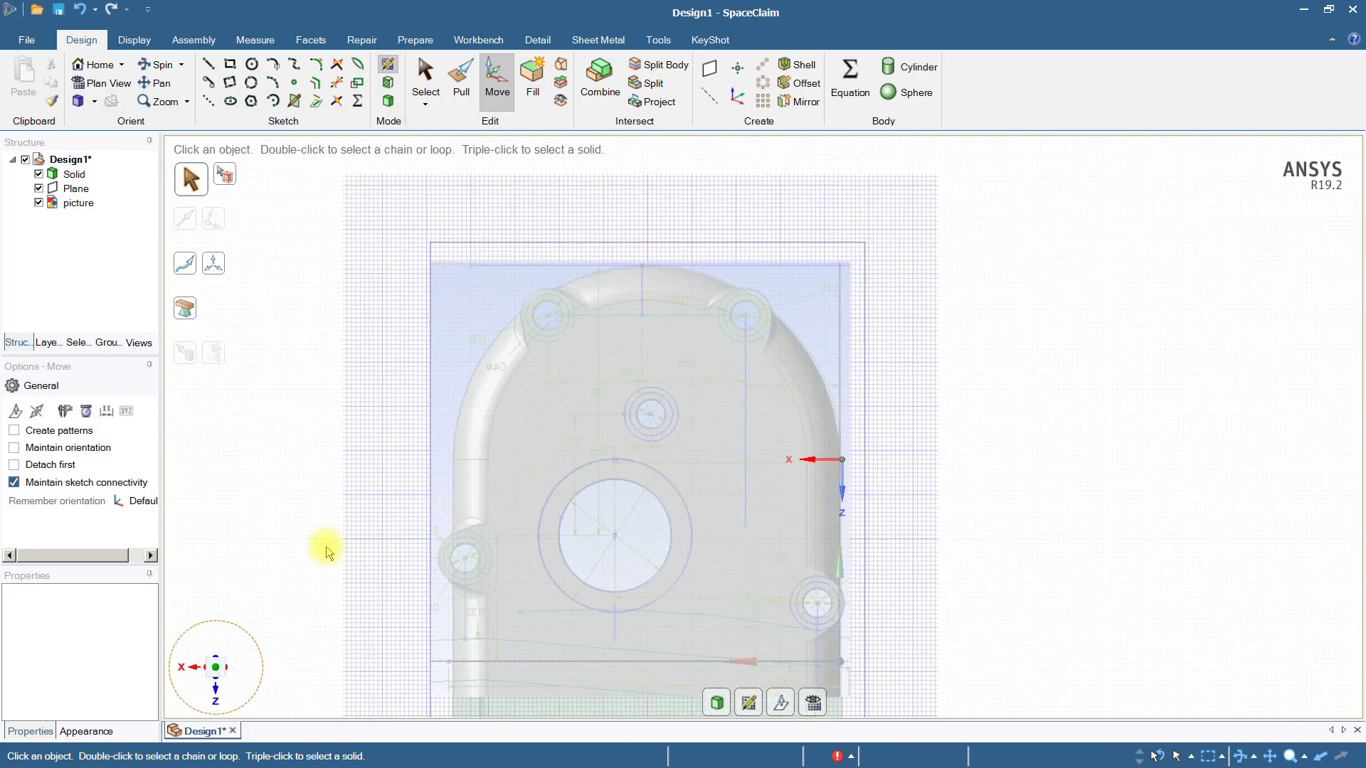
scroll(532, 323, "up", 2)
scroll(532, 324, "up", 2)
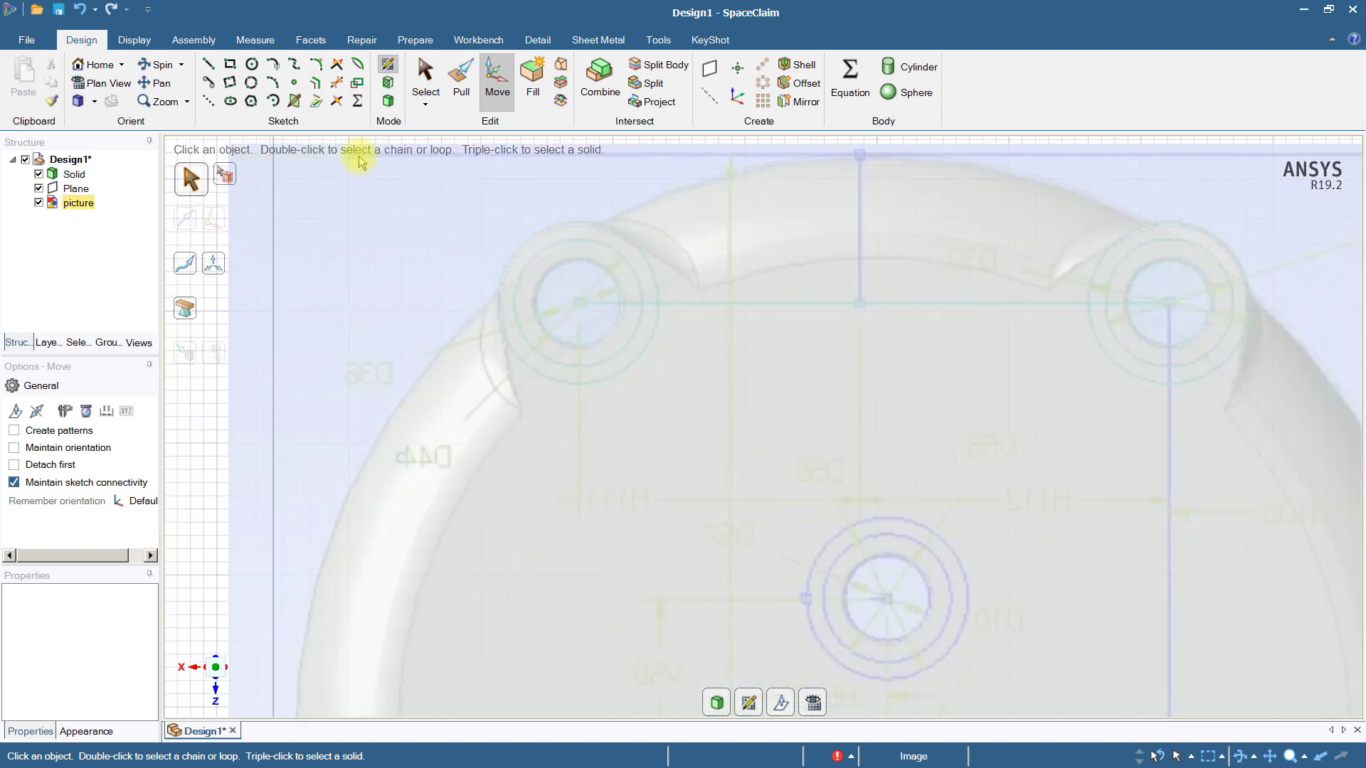
left_click(252, 64)
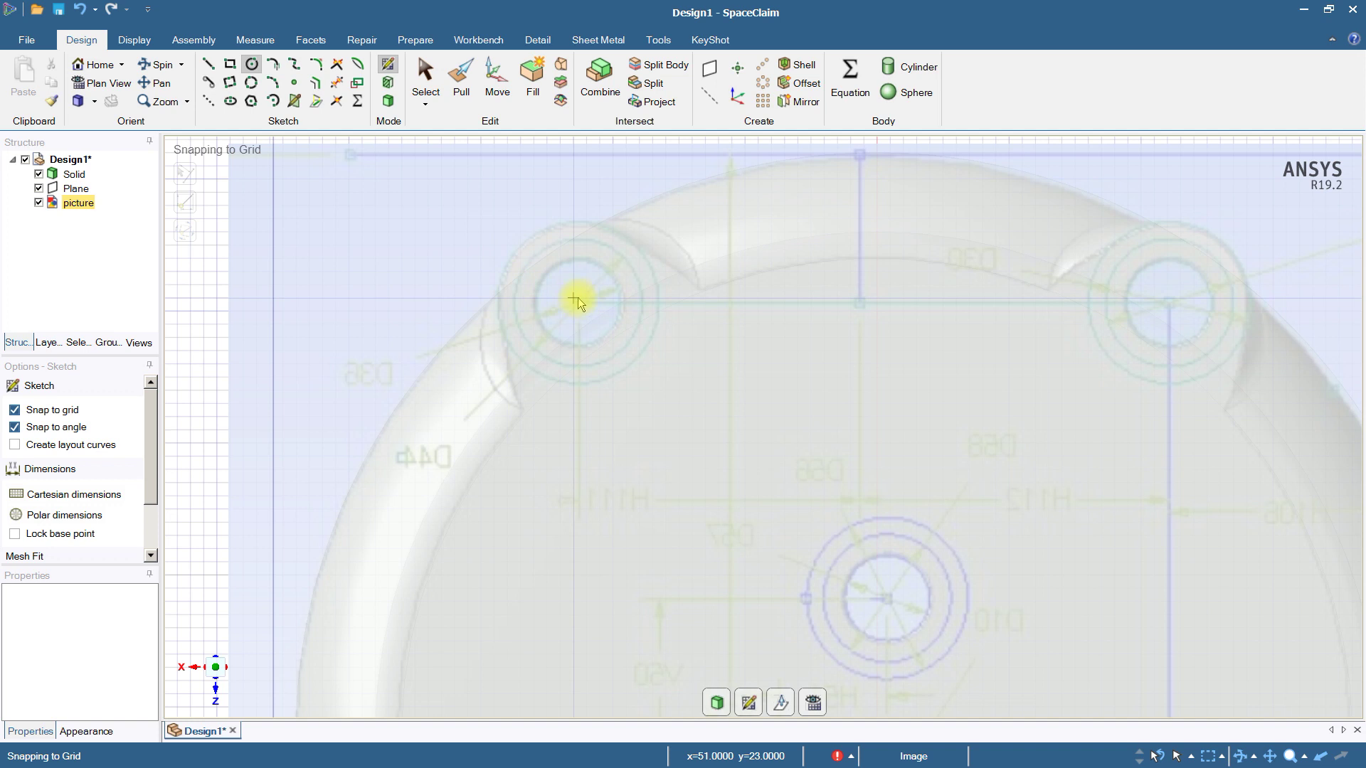
left_click(585, 302)
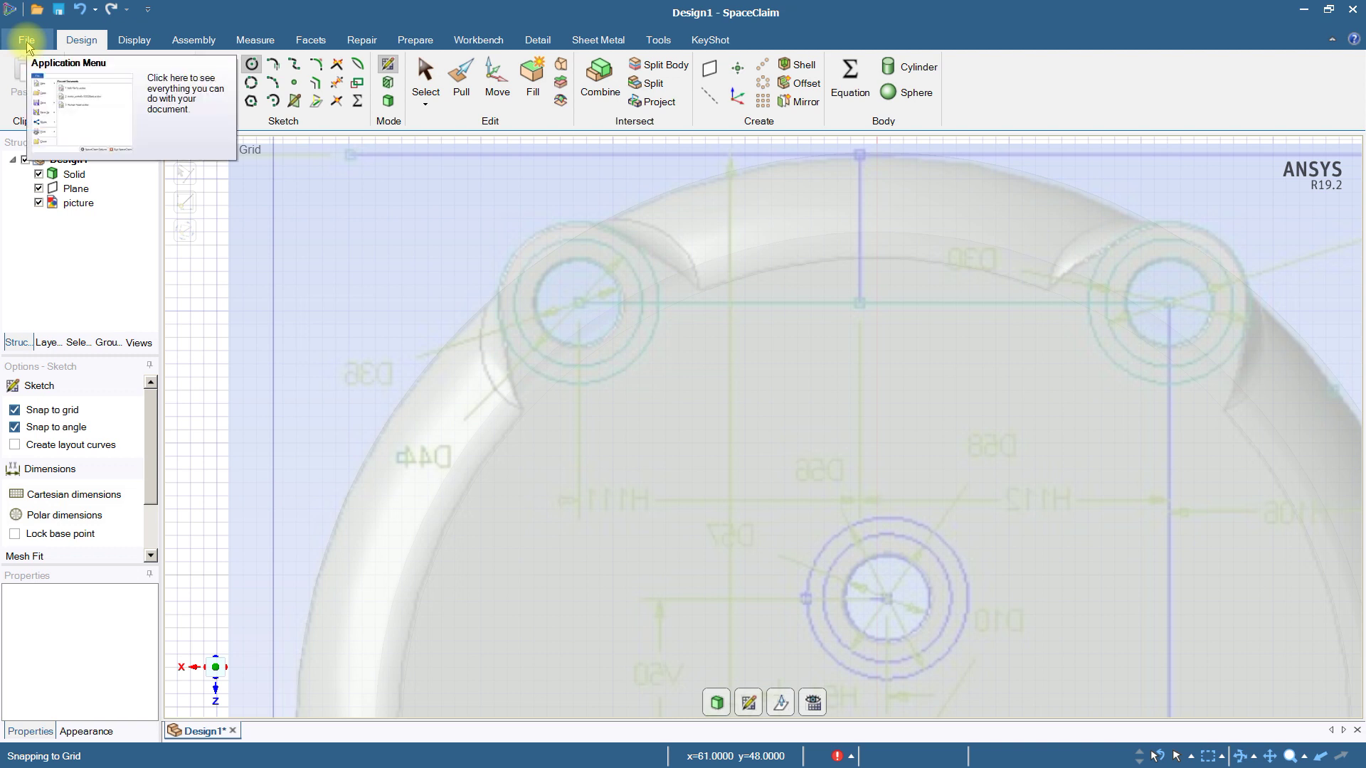
left_click(14, 412)
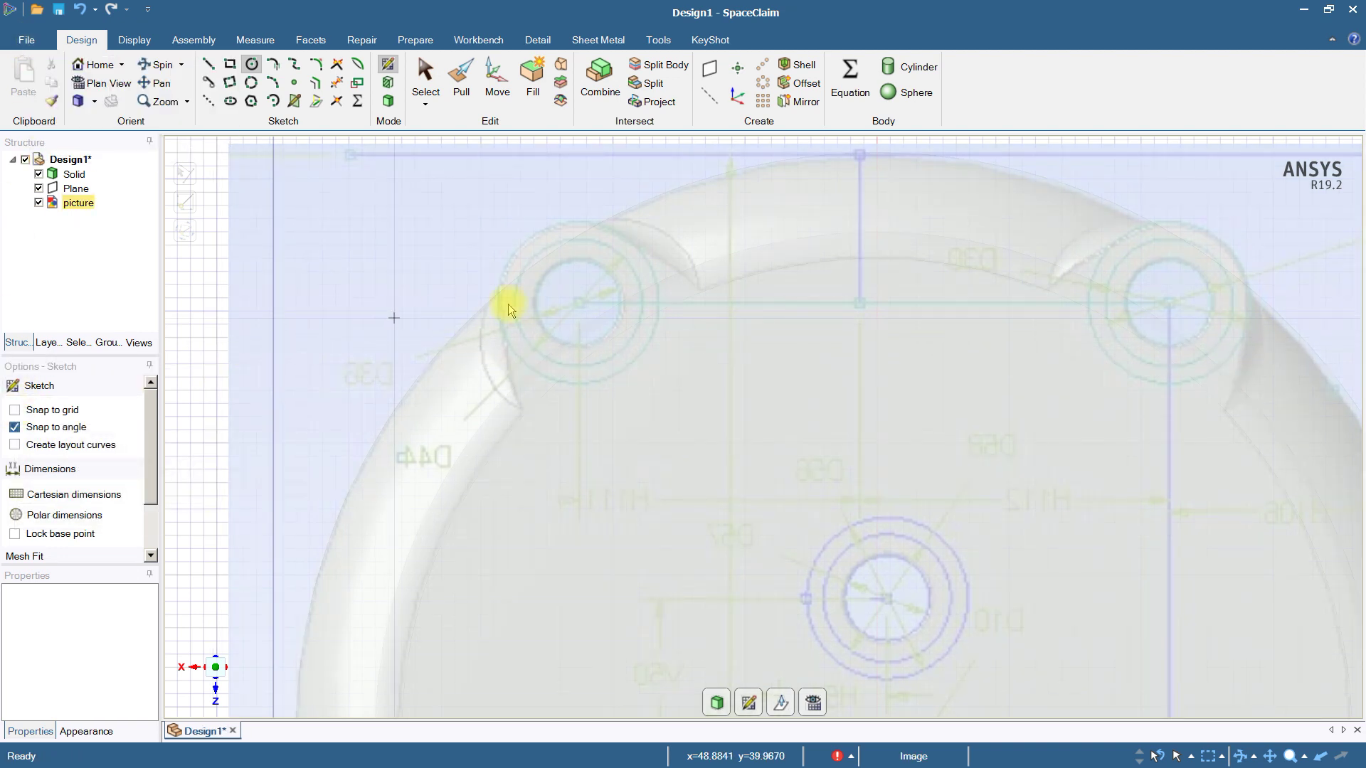
left_click(579, 304)
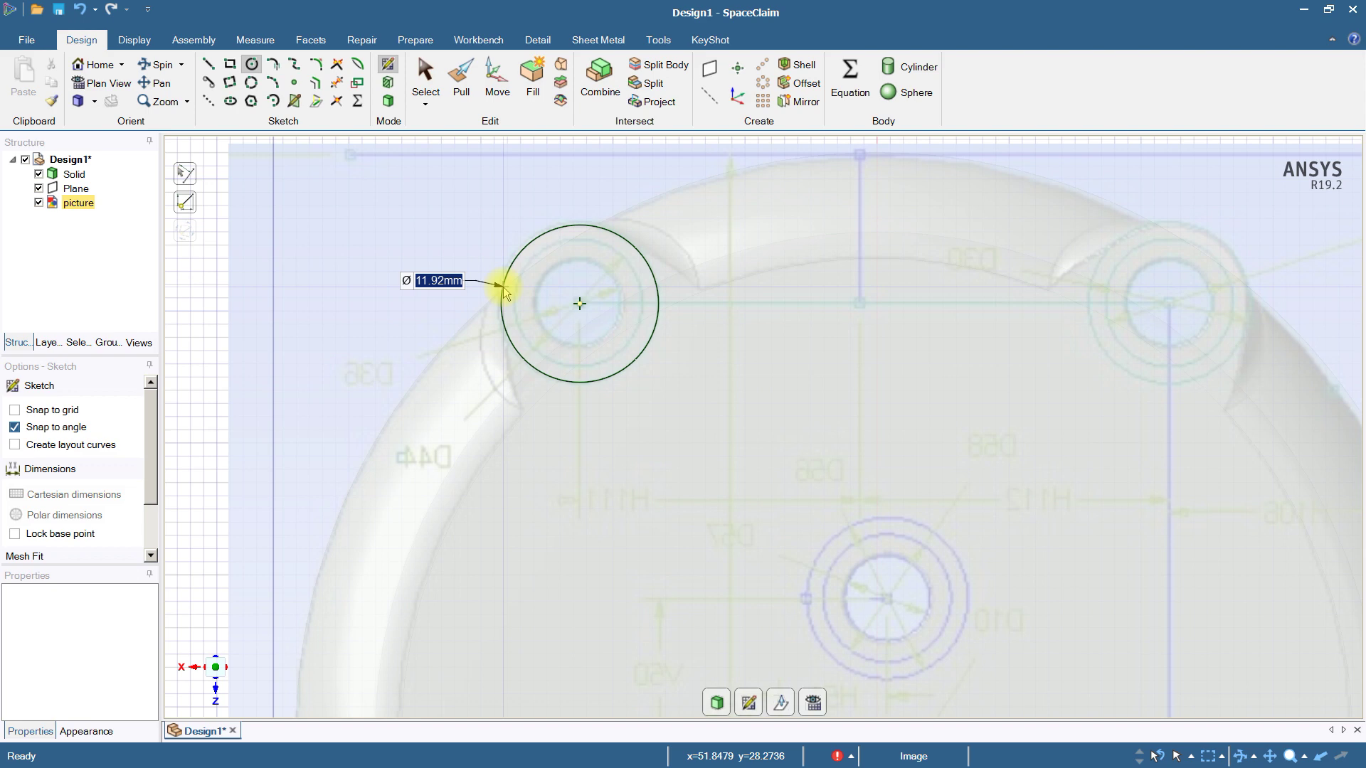
type("12")
key("Return")
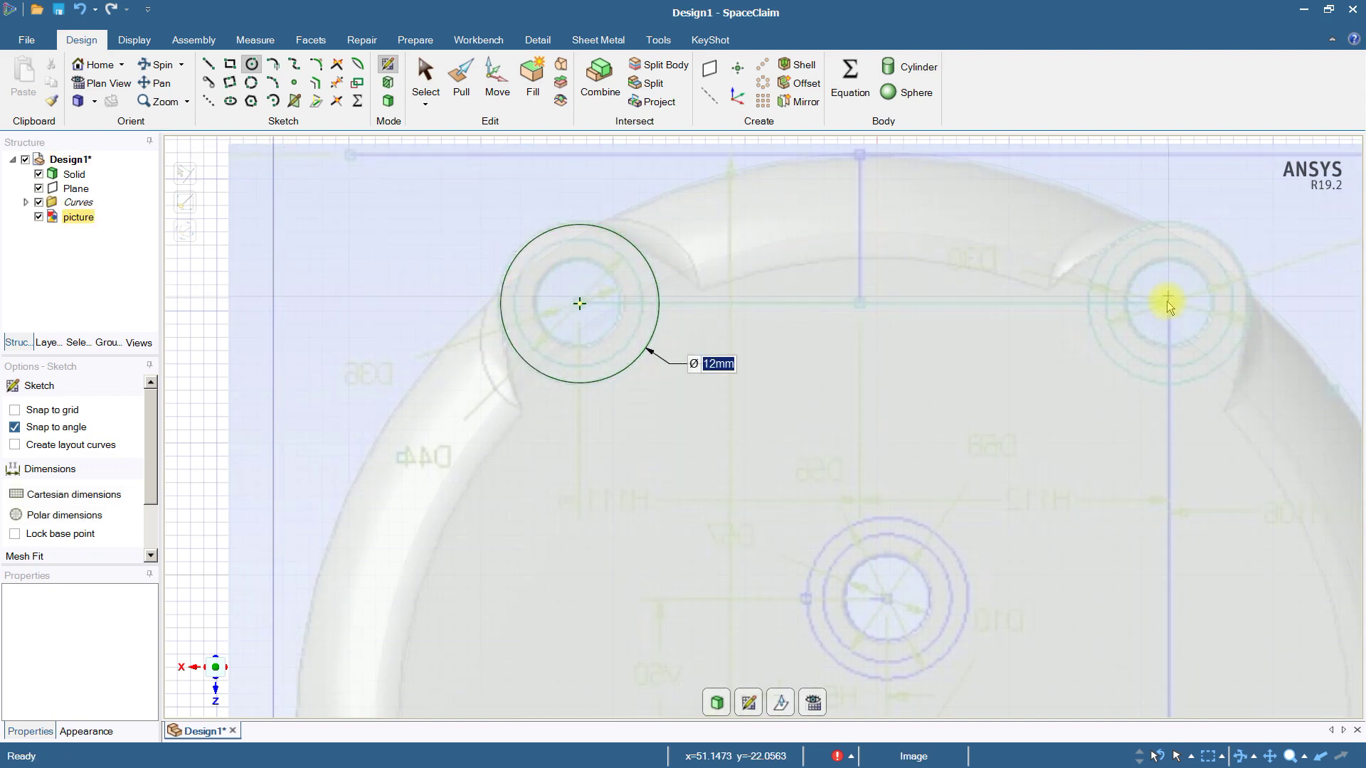
- Sketch 12 mm diameter circles centred on the upper-right boss hole and the two lower side boss holes
left_click(1169, 303)
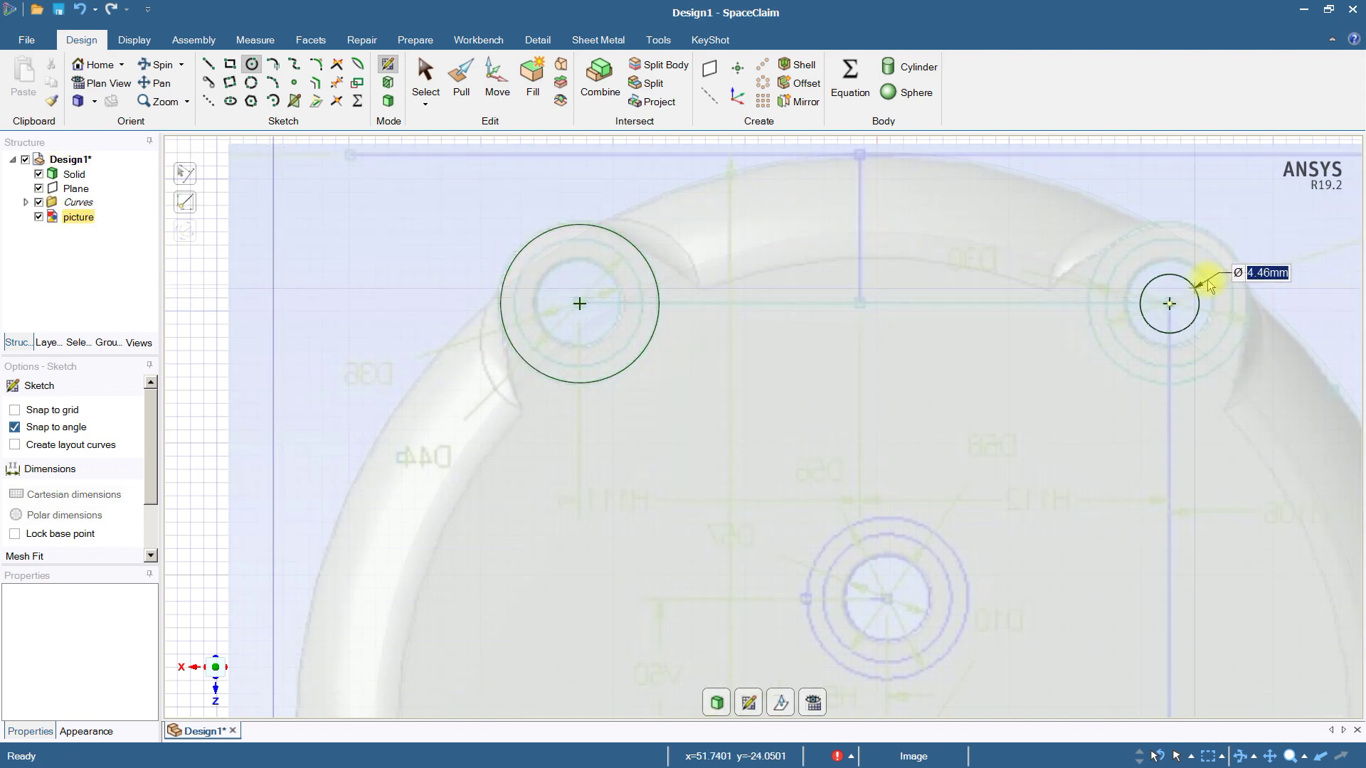
scroll(1036, 451, "up", 2)
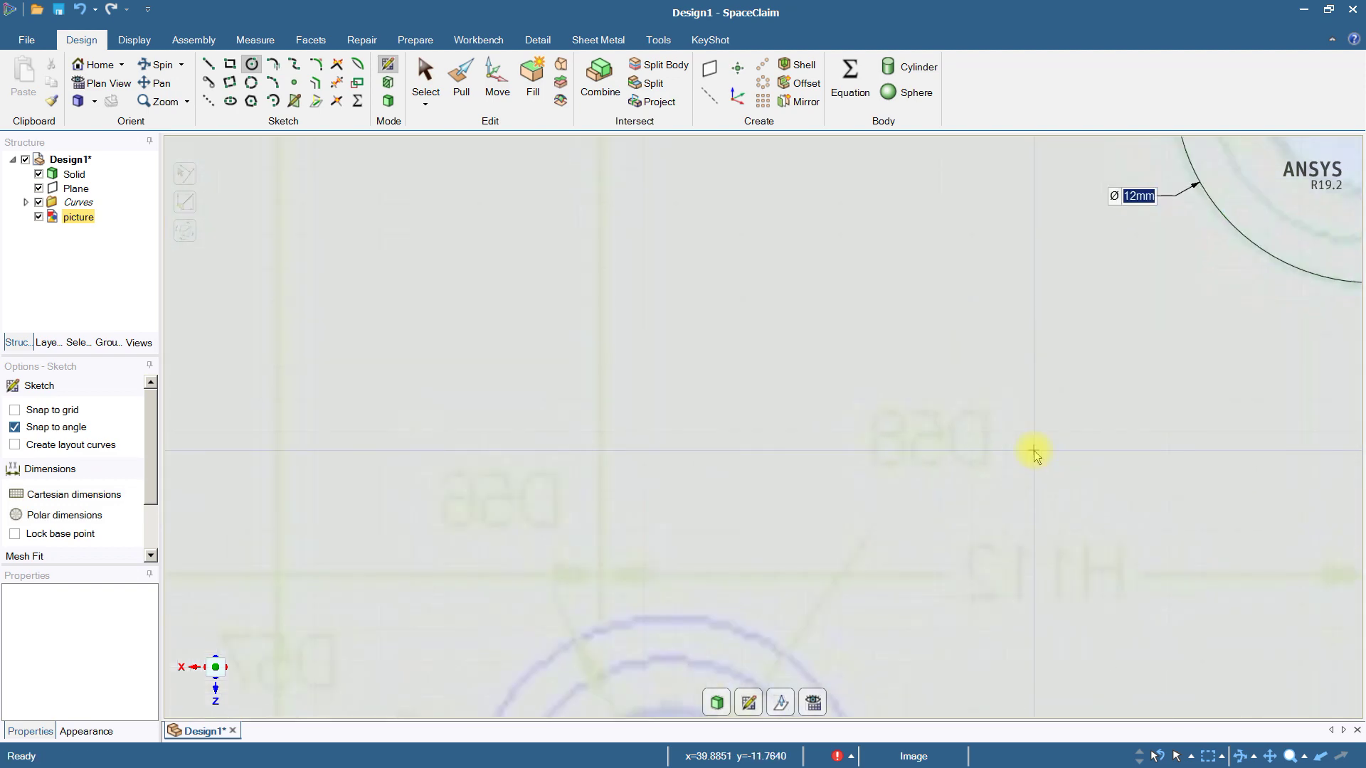
scroll(1037, 451, "down", 5)
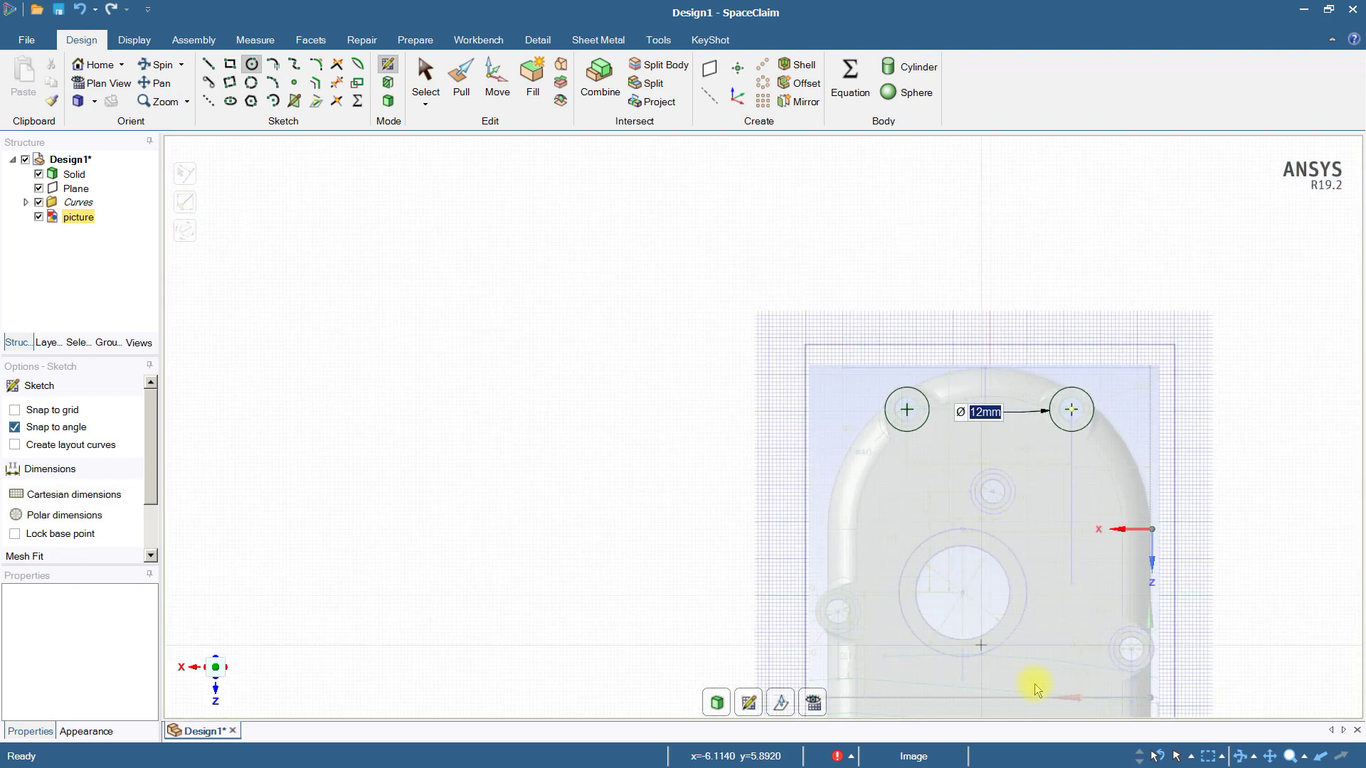
scroll(1054, 669, "up", 3)
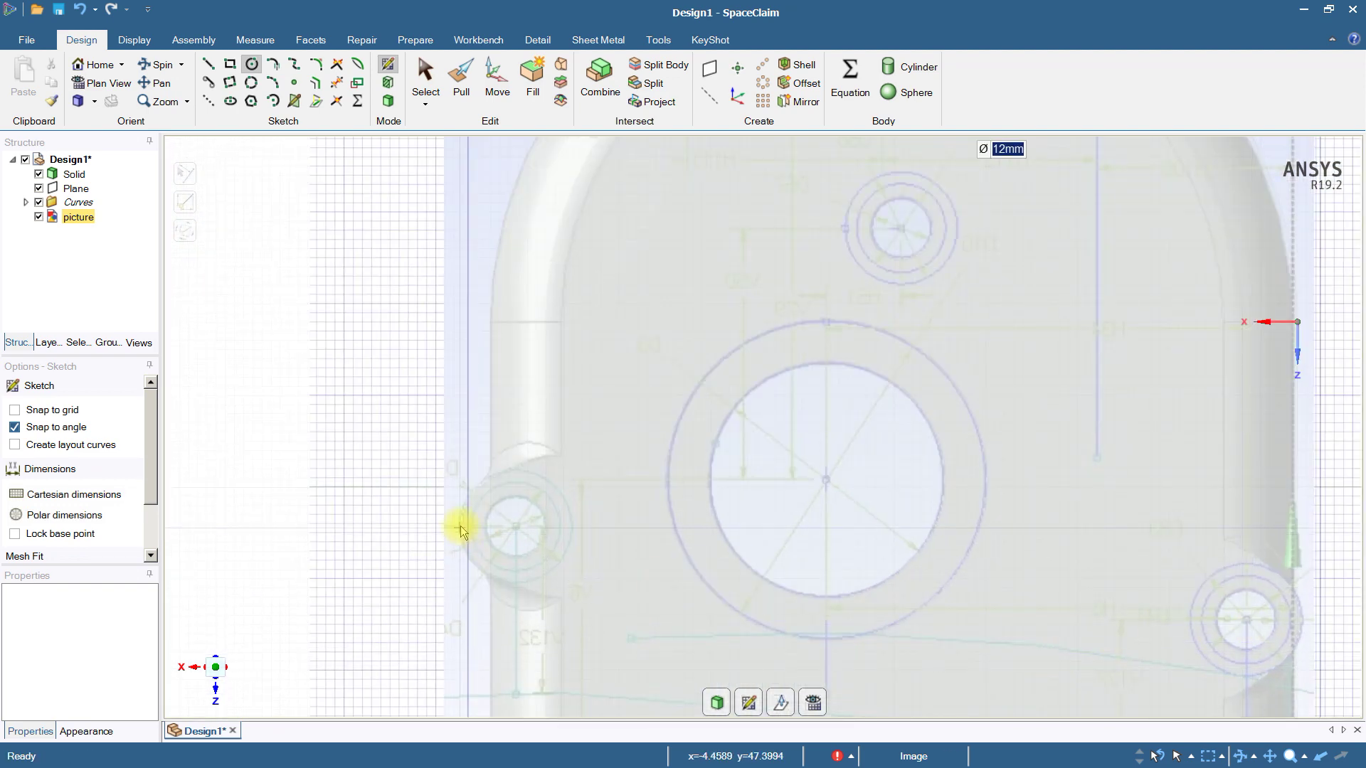
left_click_drag(516, 529, 463, 507)
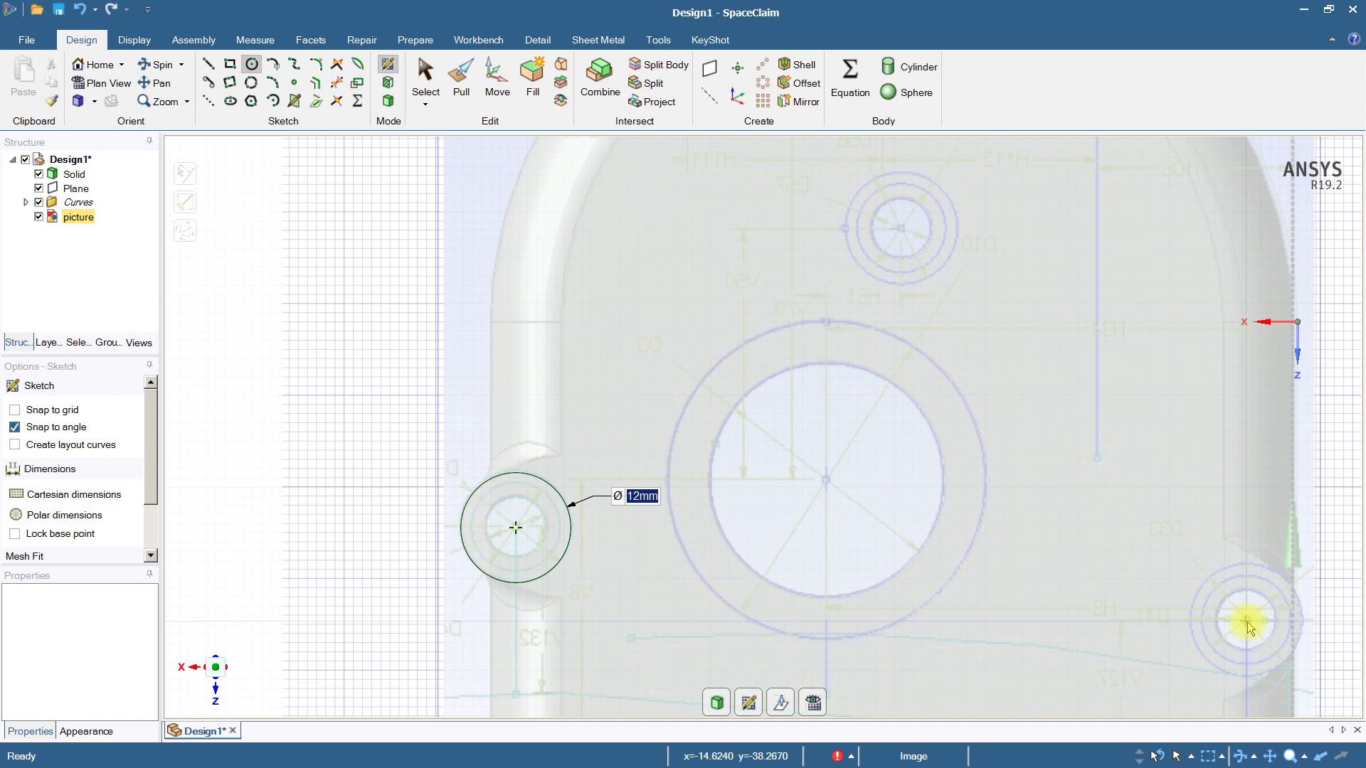
left_click_drag(1246, 624, 1302, 610)
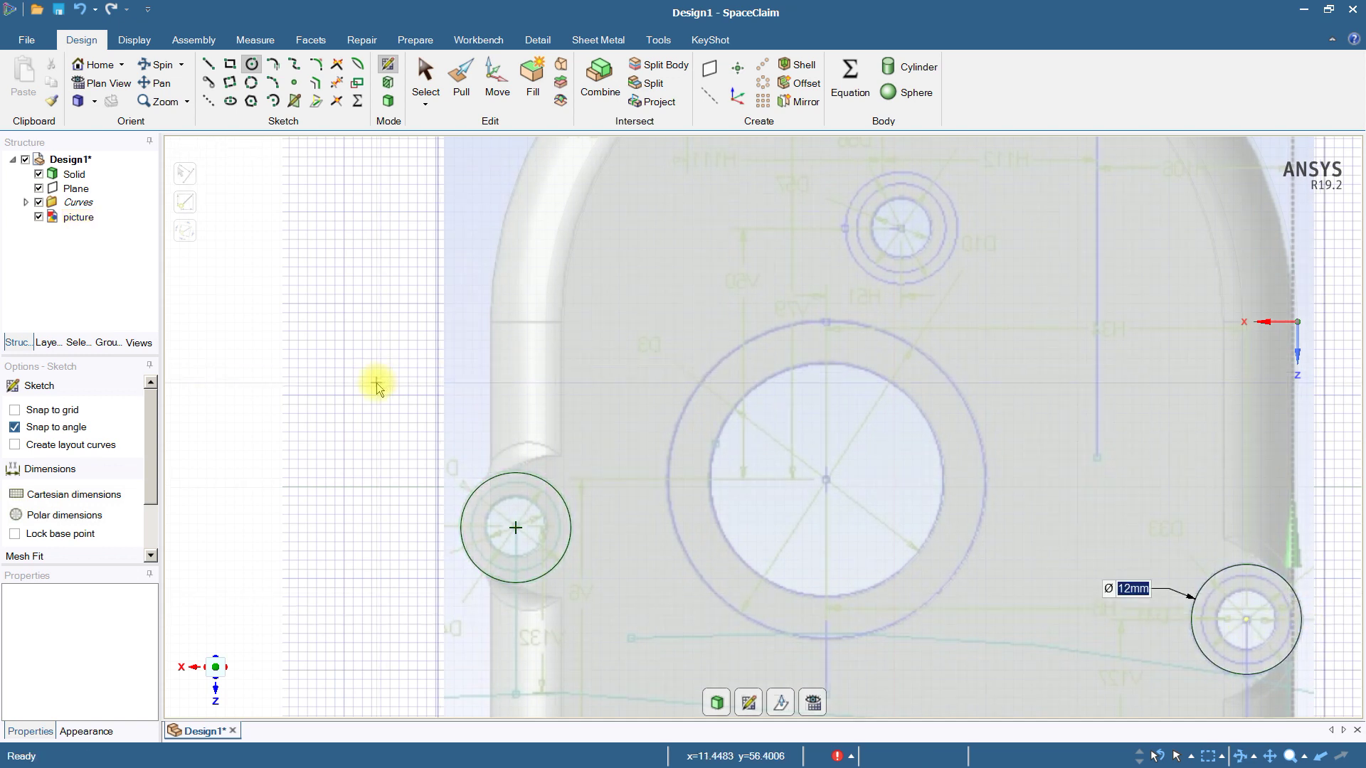
- Hide the picture and plane, and pull the four 12 mm circle faces about 24.35 mm through the shelled body with the Add option
left_click(39, 216)
left_click(39, 189)
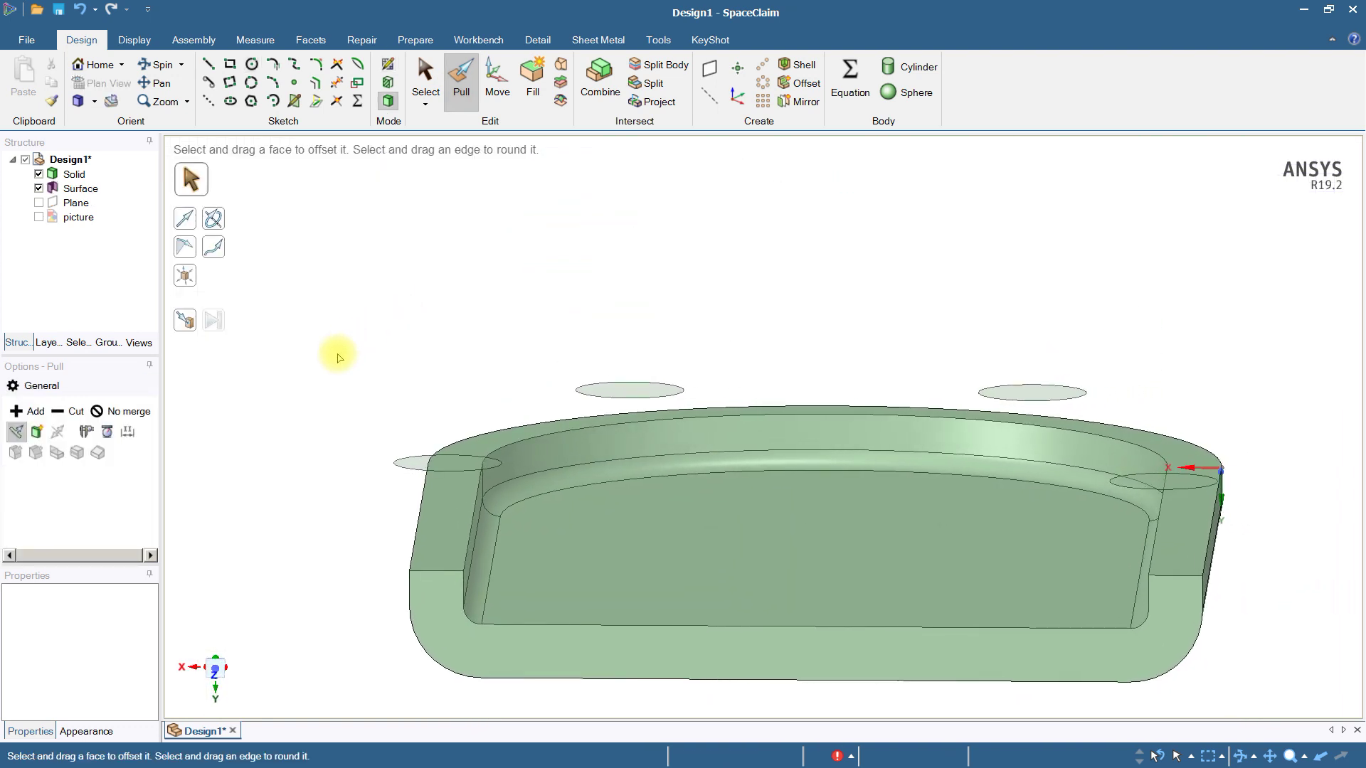
left_click(425, 466)
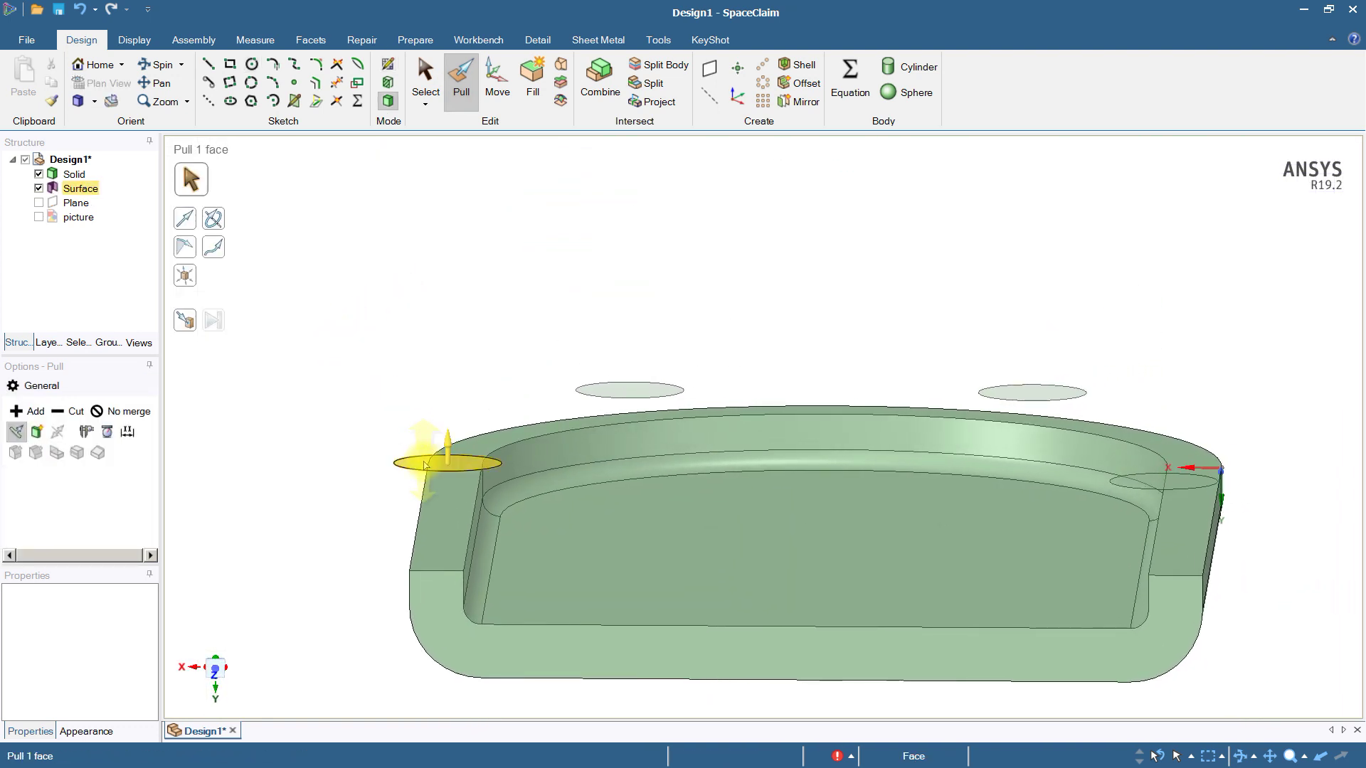
left_click(425, 466)
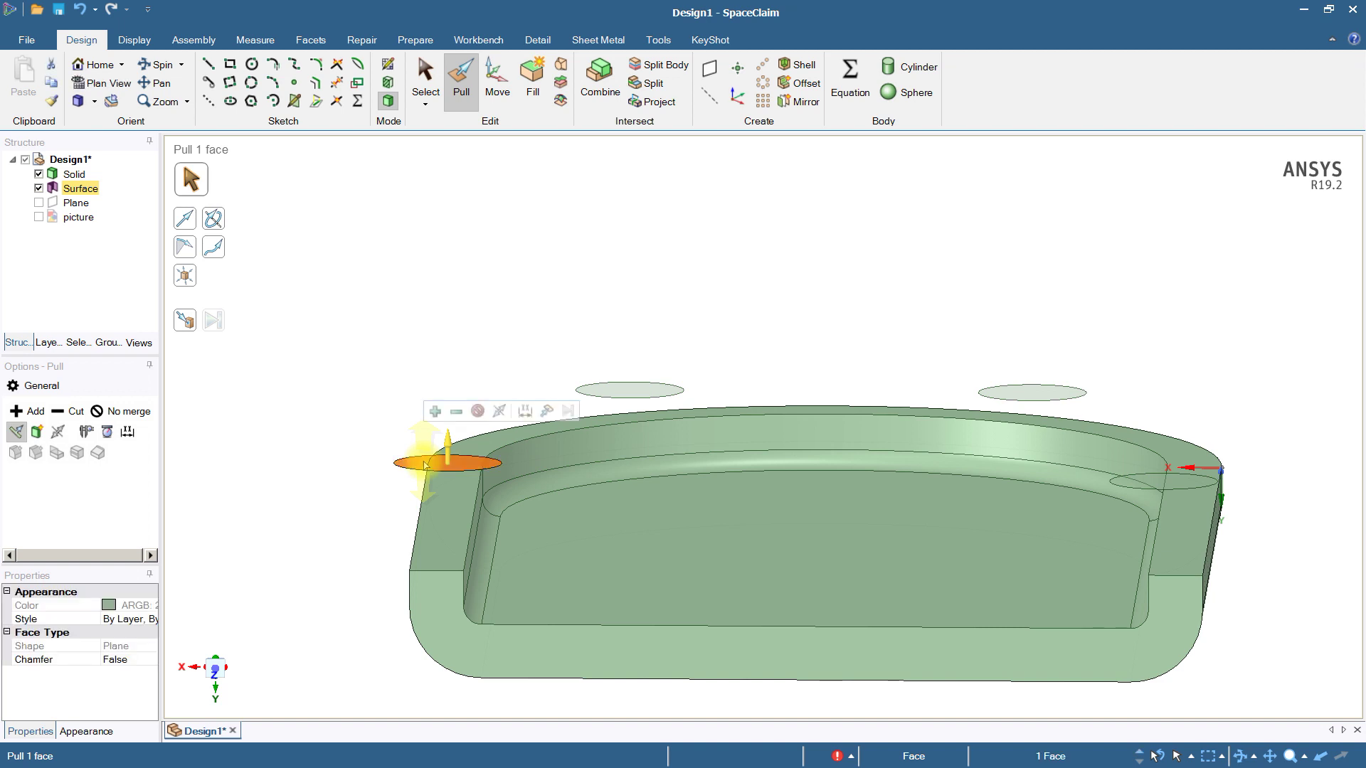
left_click(615, 392, "ctrl")
left_click(1031, 392, "ctrl")
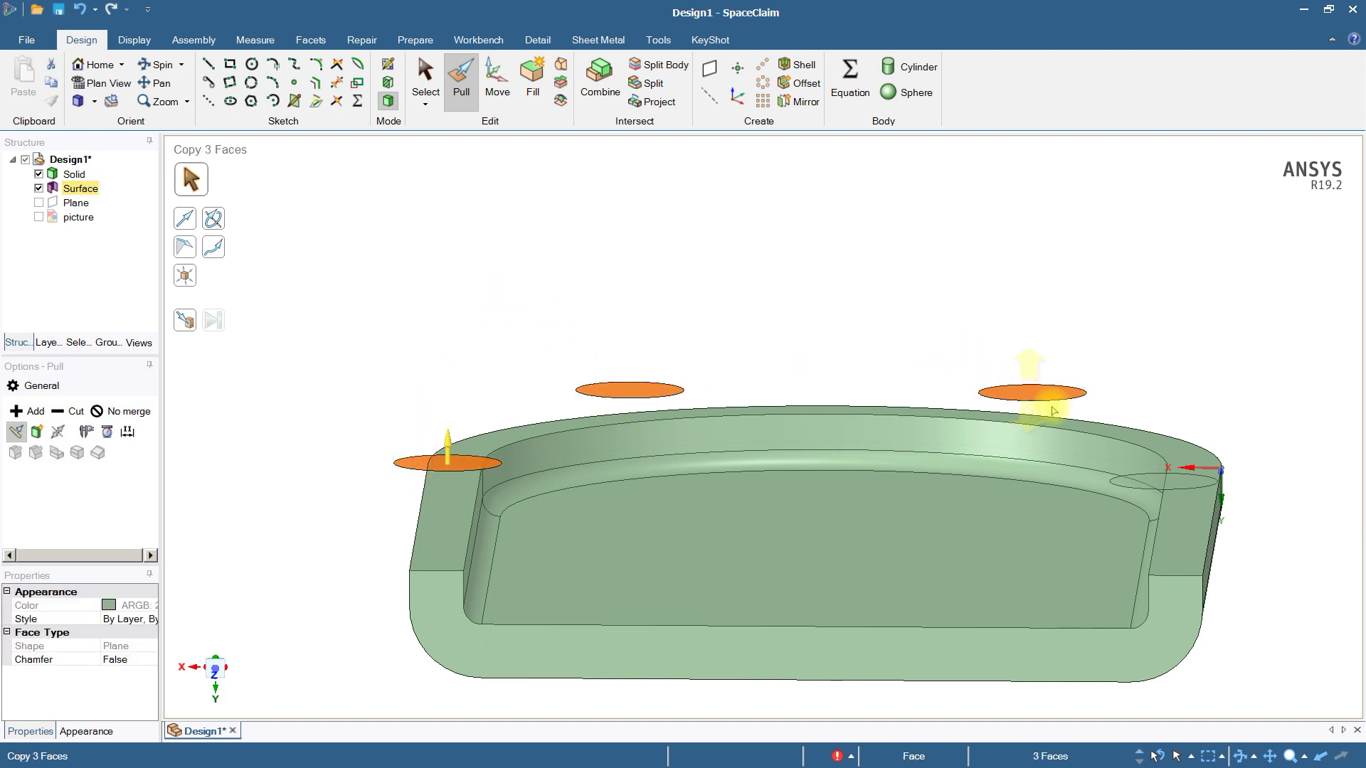
left_click(1163, 480, "ctrl")
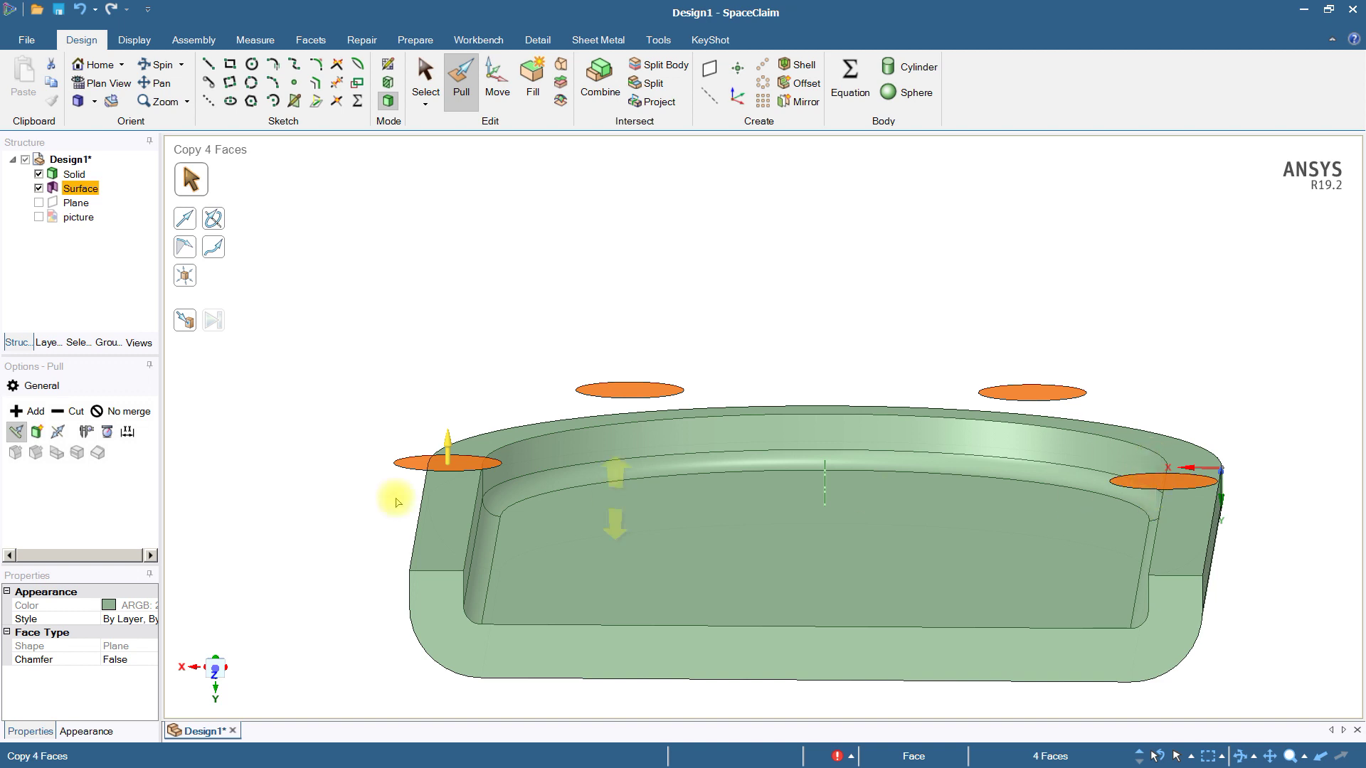
left_click(23, 415)
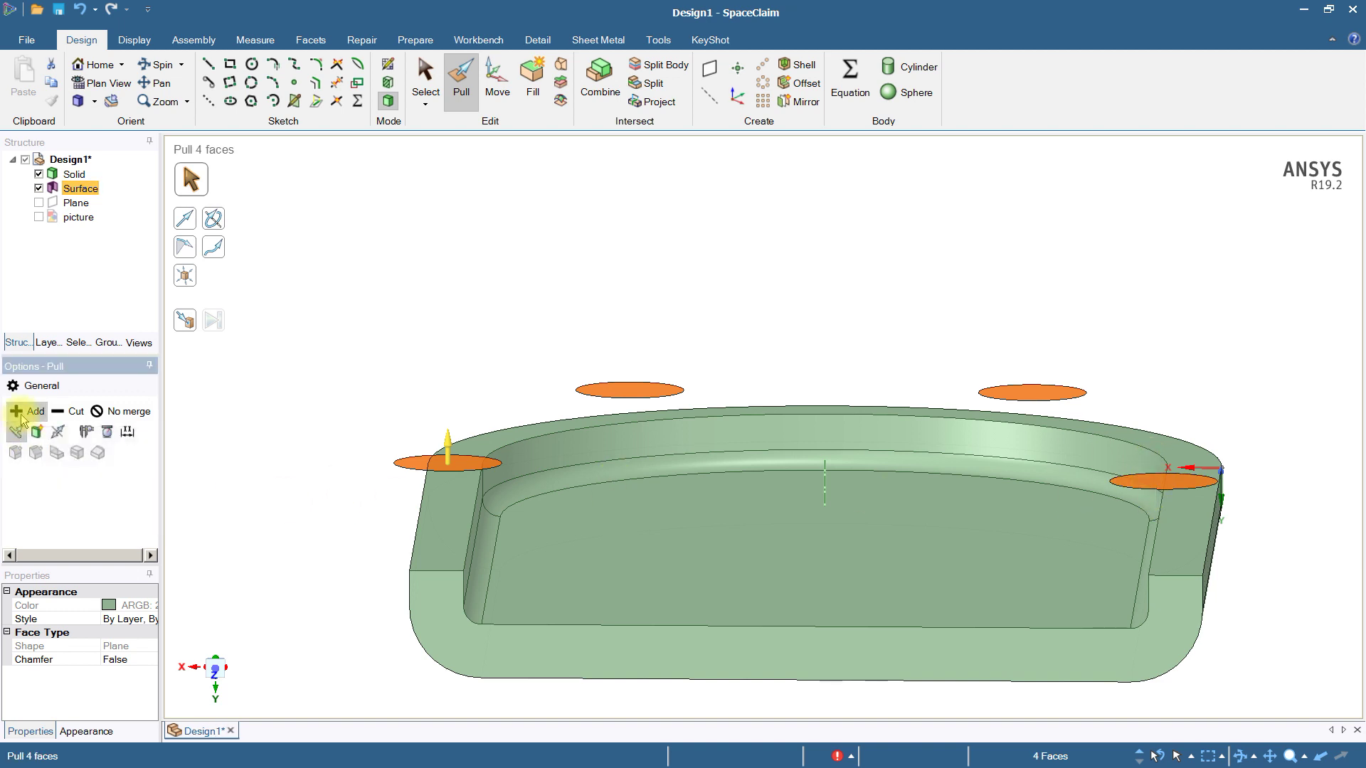
left_click_drag(449, 446, 441, 658)
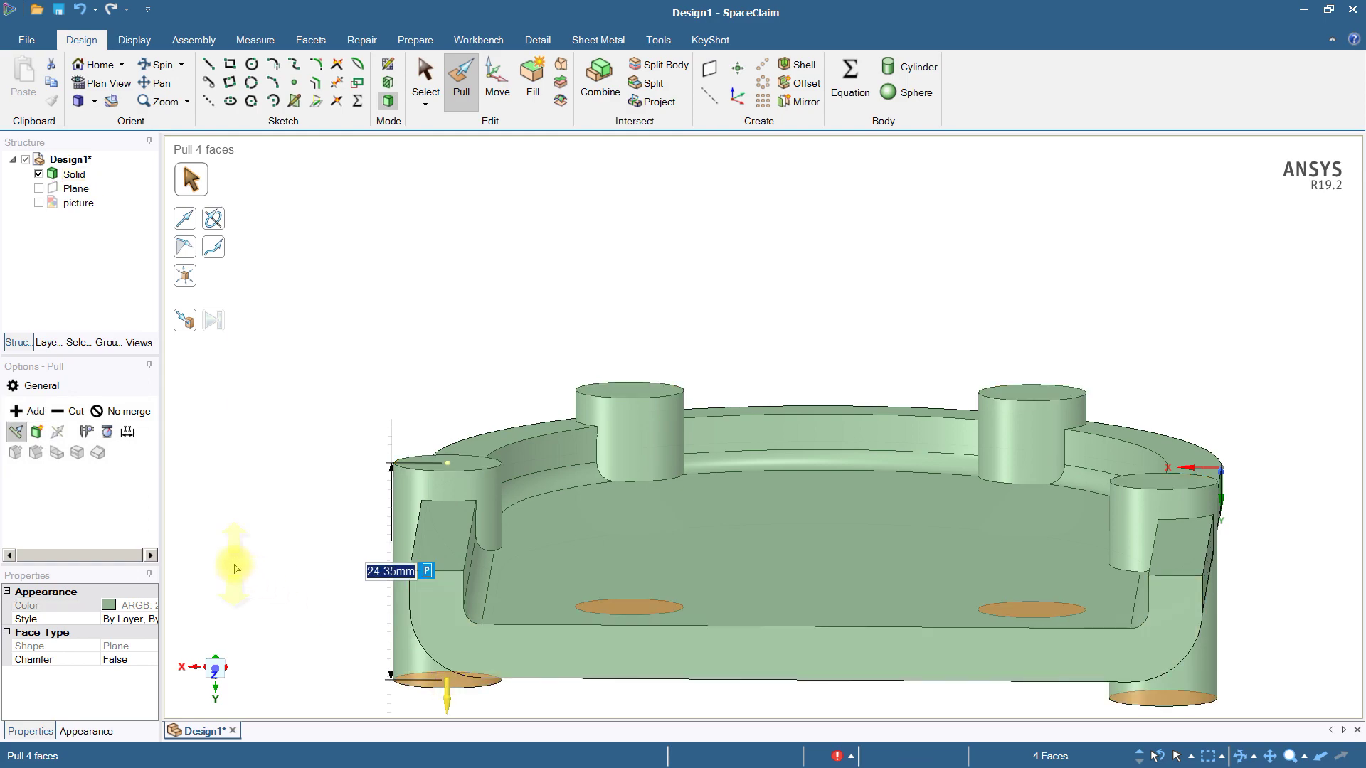
left_click(236, 568)
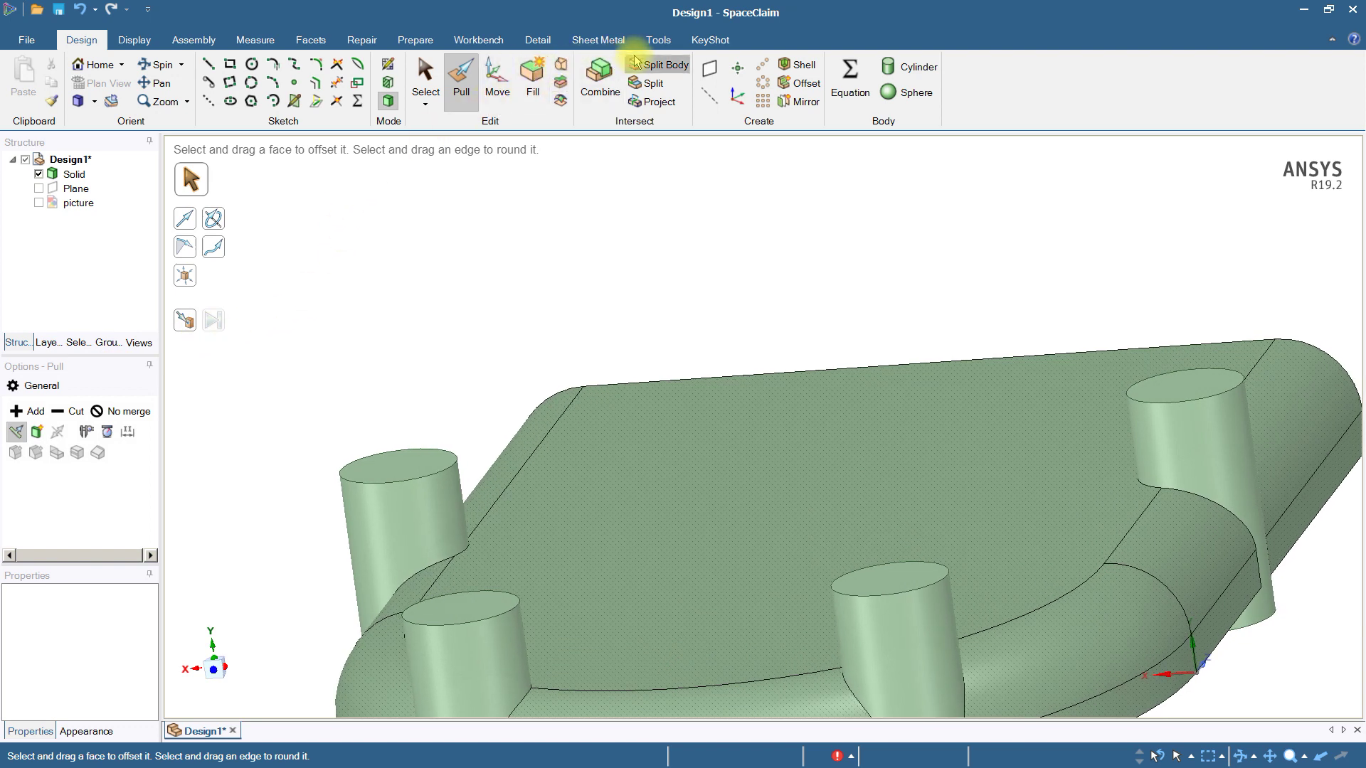
- Split the body with its flat outer face as the cutter and remove the four boss ends projecting beyond it
left_click(656, 65)
left_click(700, 412)
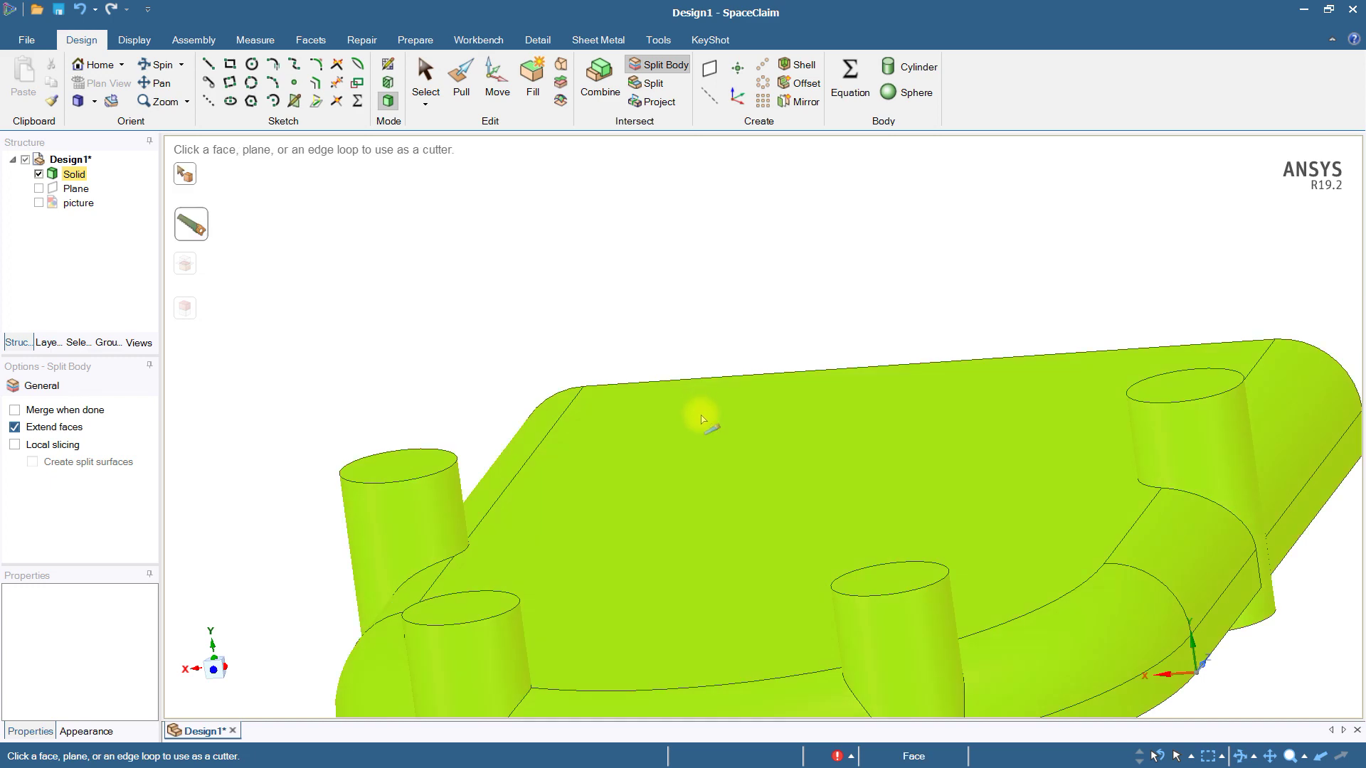
left_click(715, 445)
left_click(423, 515)
left_click(469, 633)
left_click(881, 628)
left_click(1143, 454)
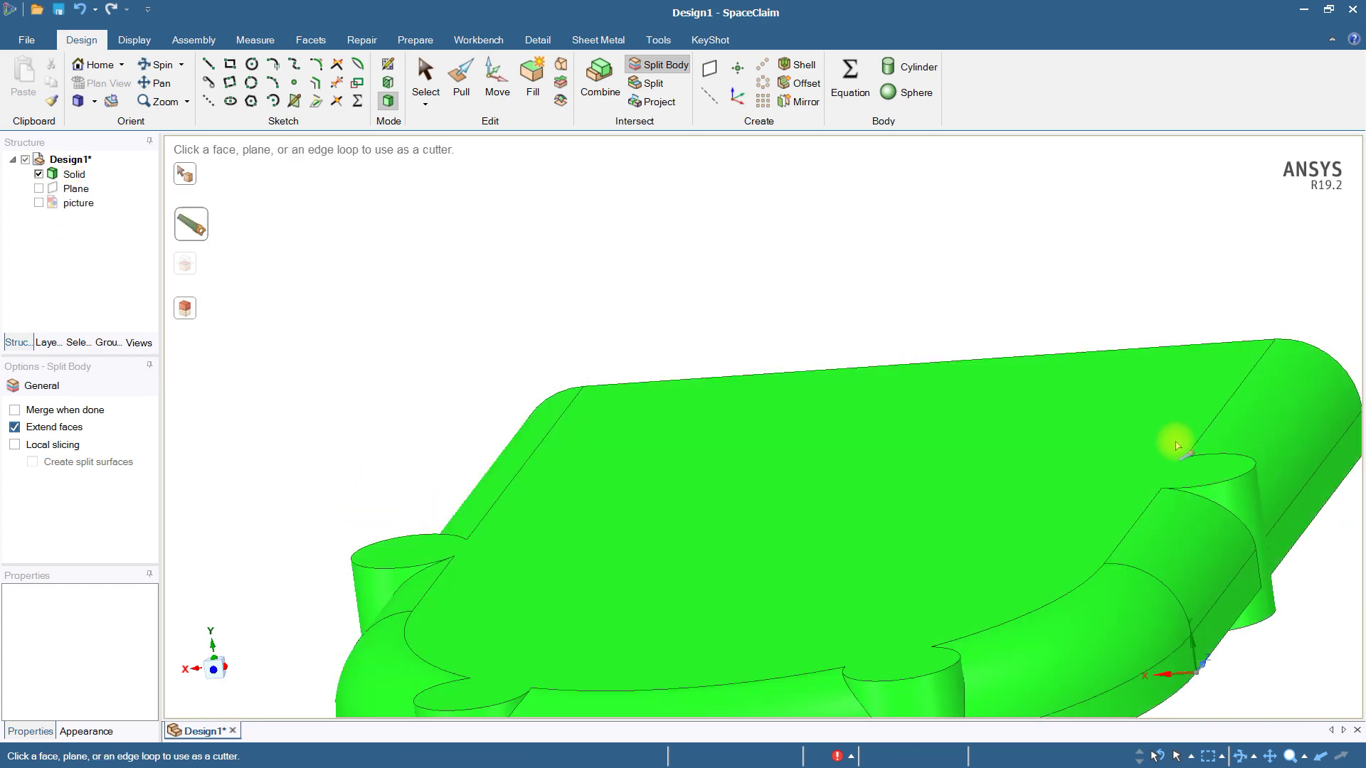
middle_click_drag(975, 308, 928, 408)
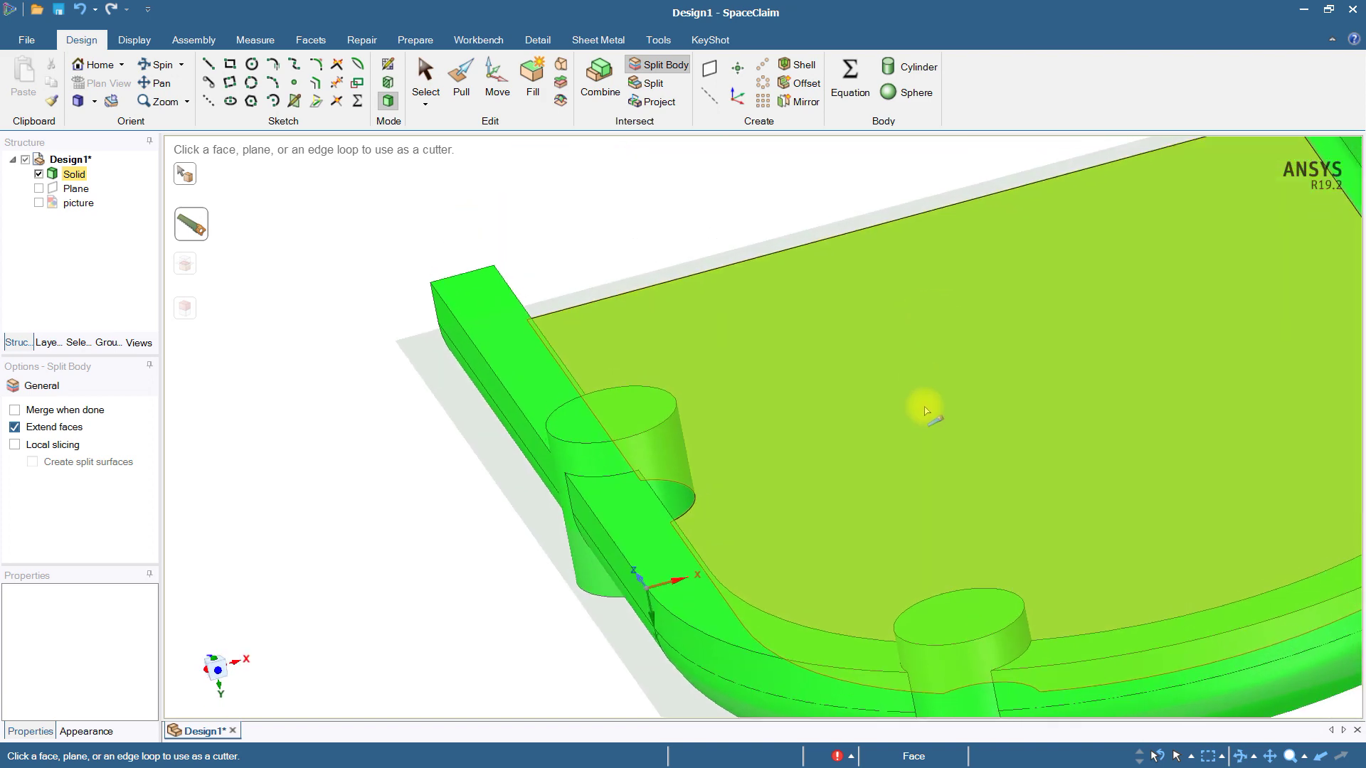
left_click(926, 410)
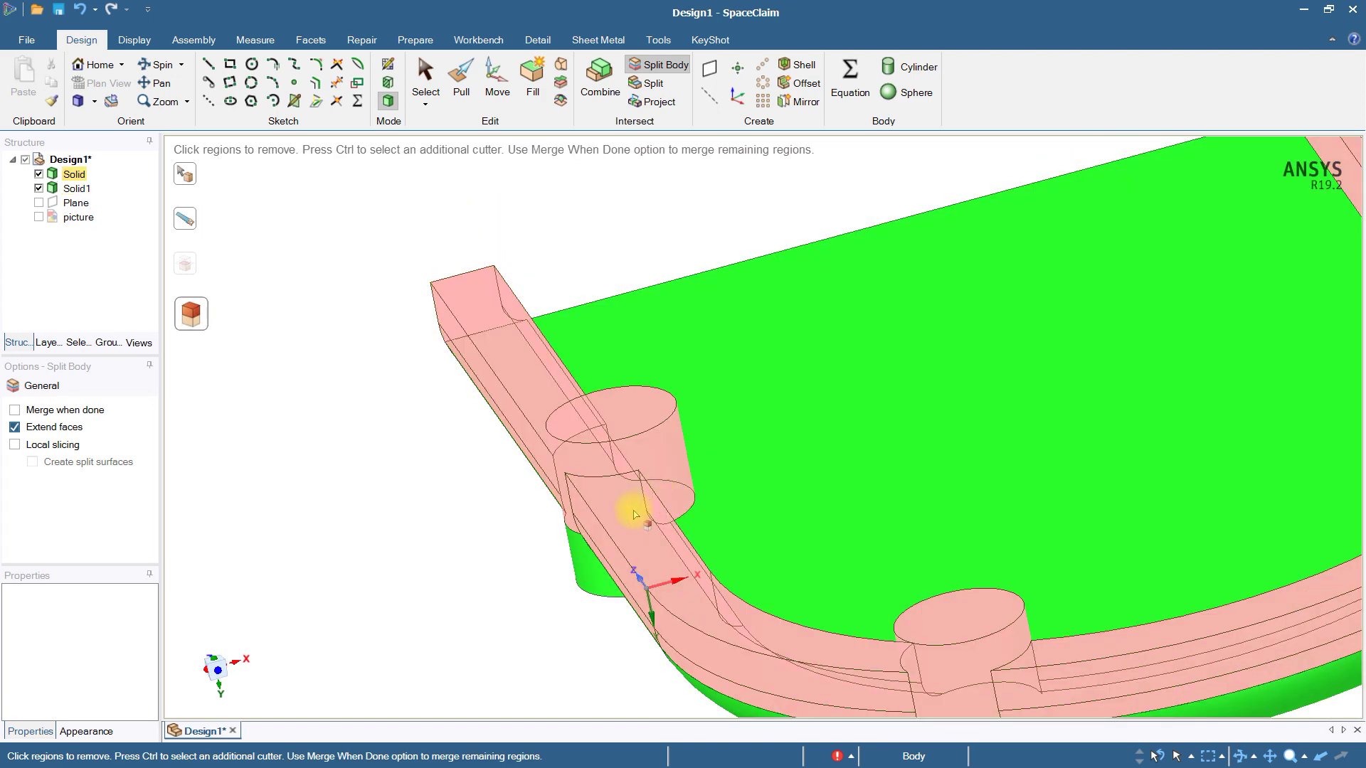
left_click(634, 512)
key("ctrl+z")
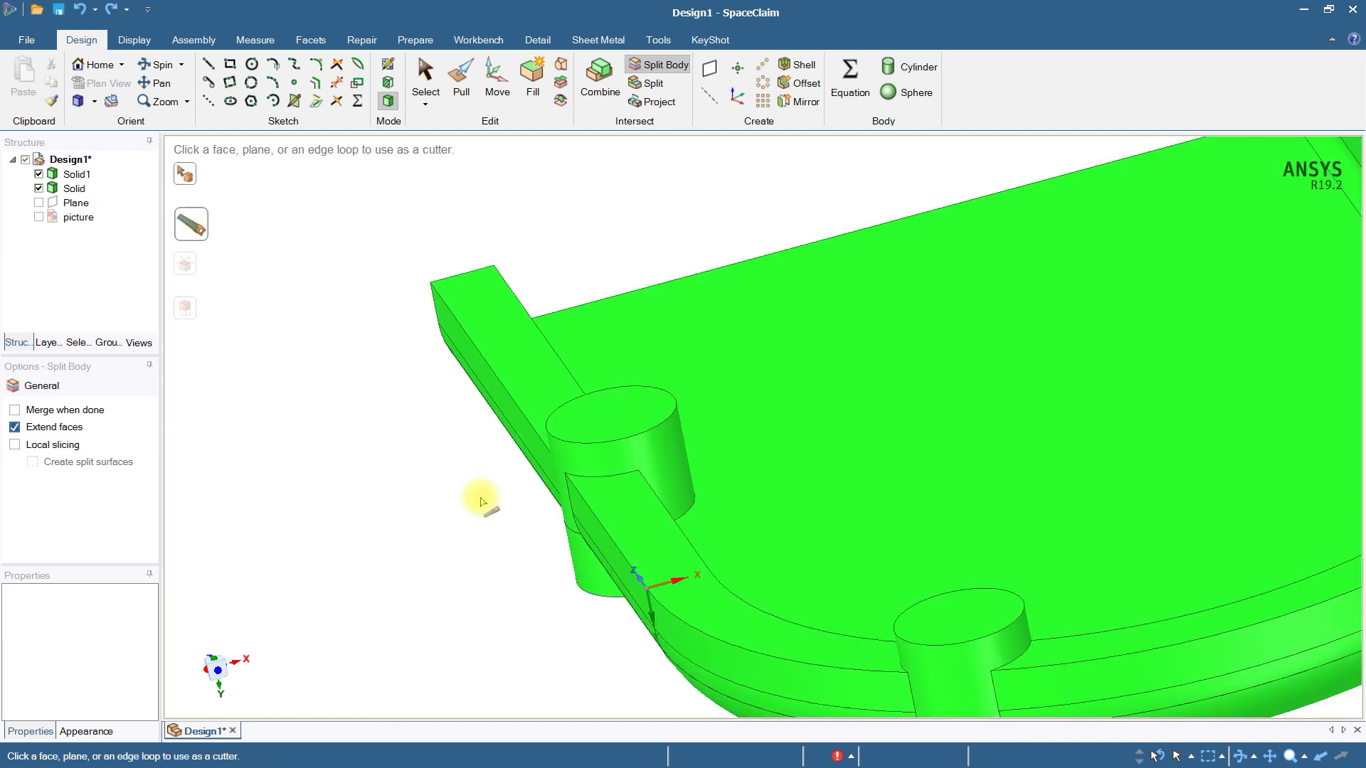
left_click(442, 267)
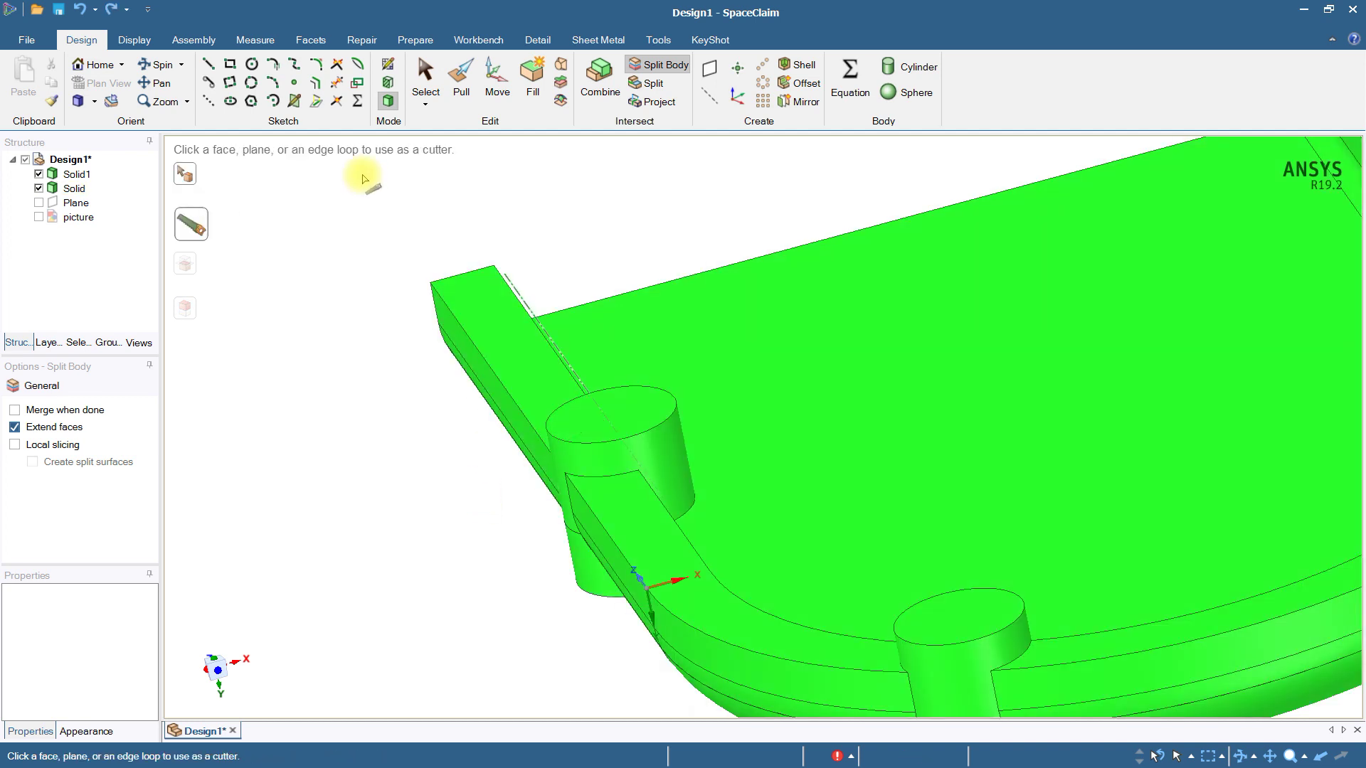
key("ctrl+z")
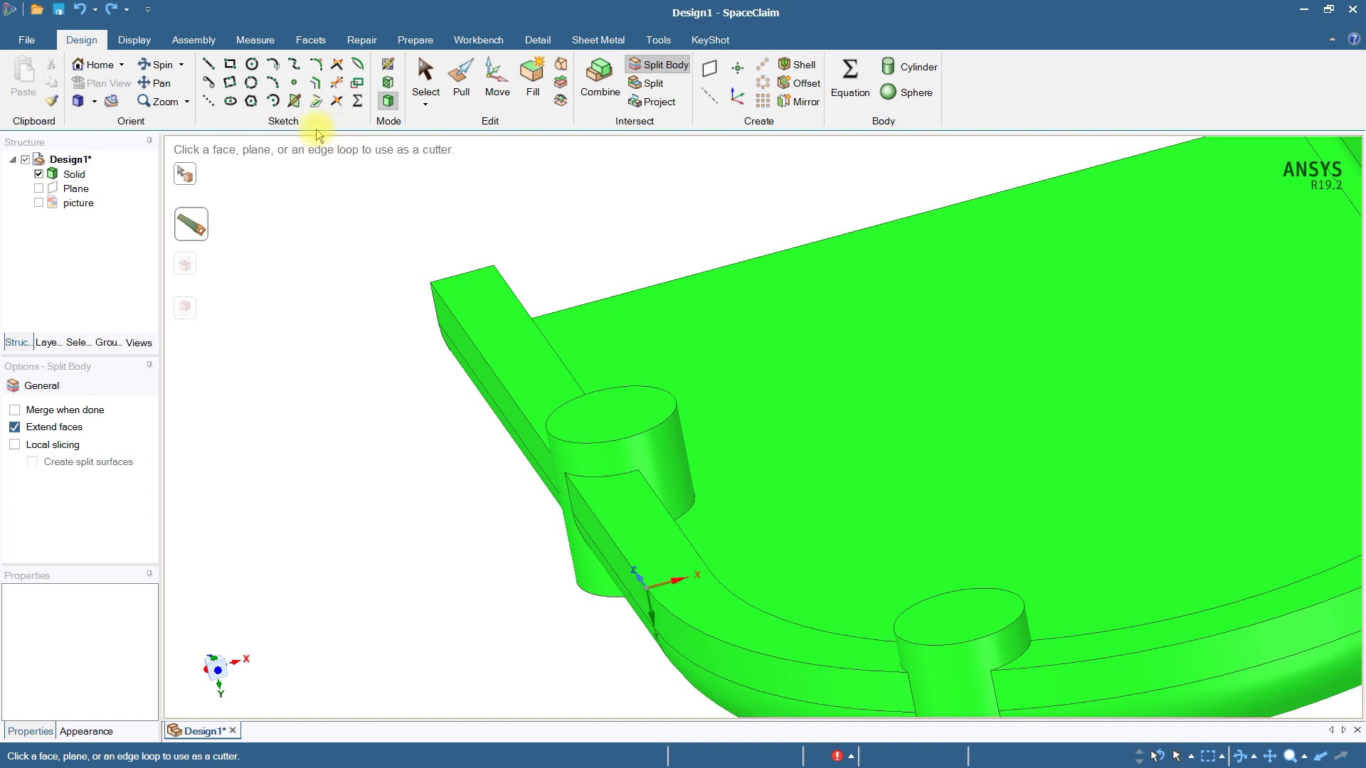
- Split the body with the shell's flat rim face as the cutter and remove the side boss end projecting beyond the rim
left_click(427, 85)
left_click(651, 65)
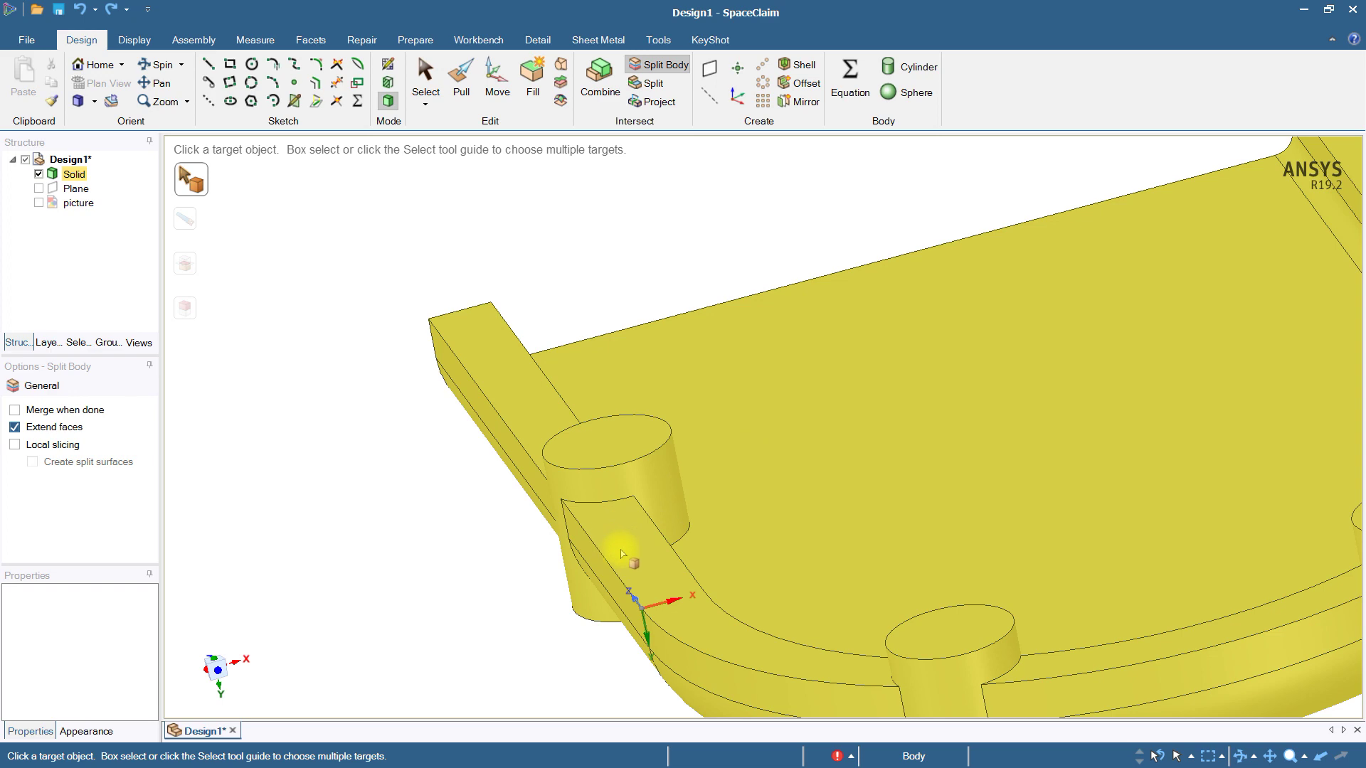
left_click(621, 555)
left_click(626, 562)
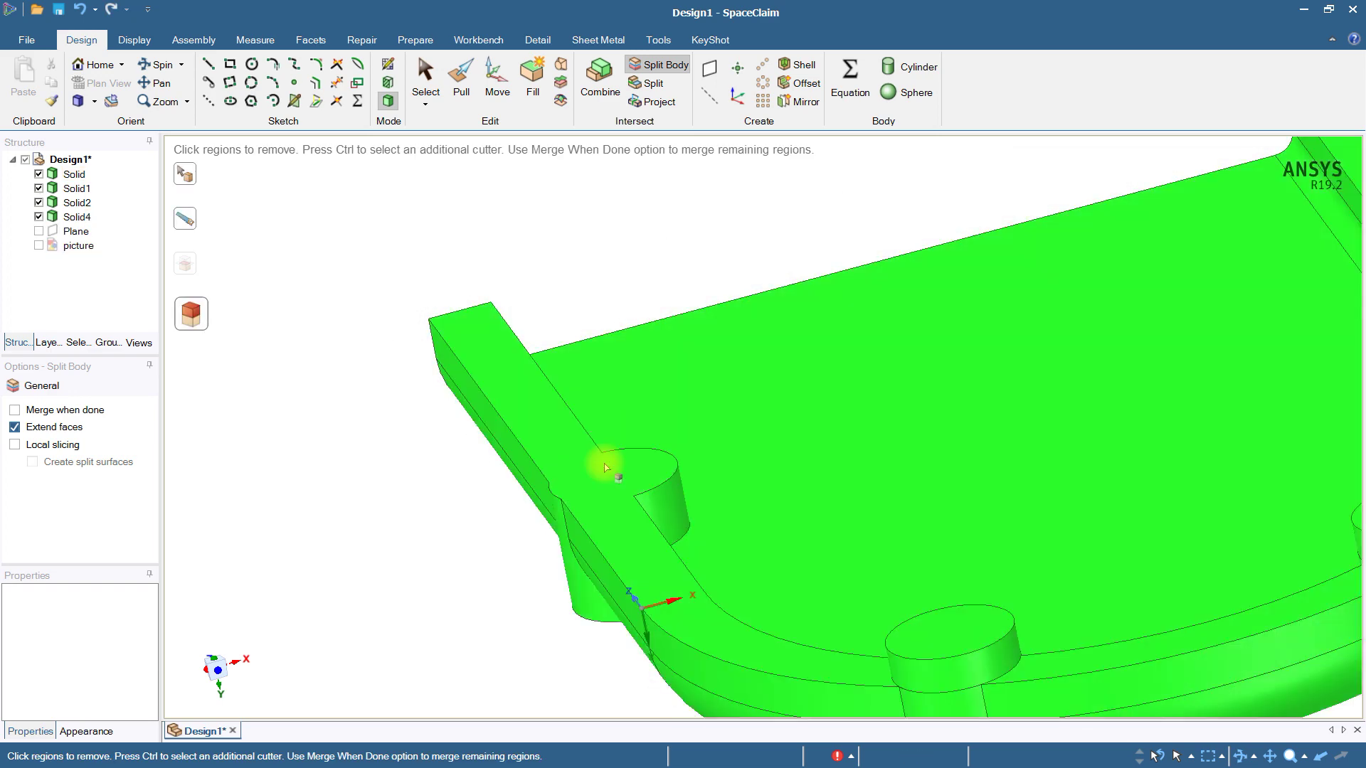
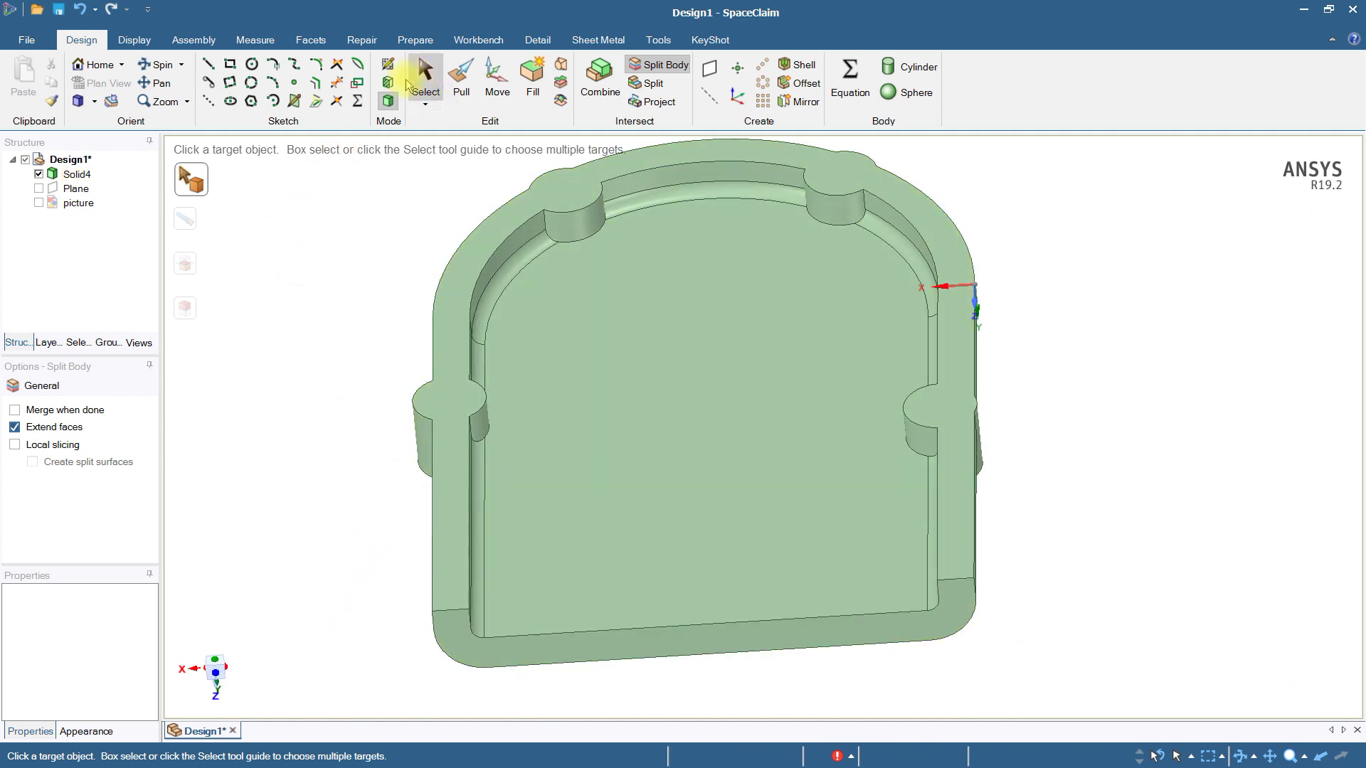
- Sketch a slanted rectangular strip about 84 mm long and 4 mm wide on the rim face, spanning both side walls near the open end
left_click(389, 68)
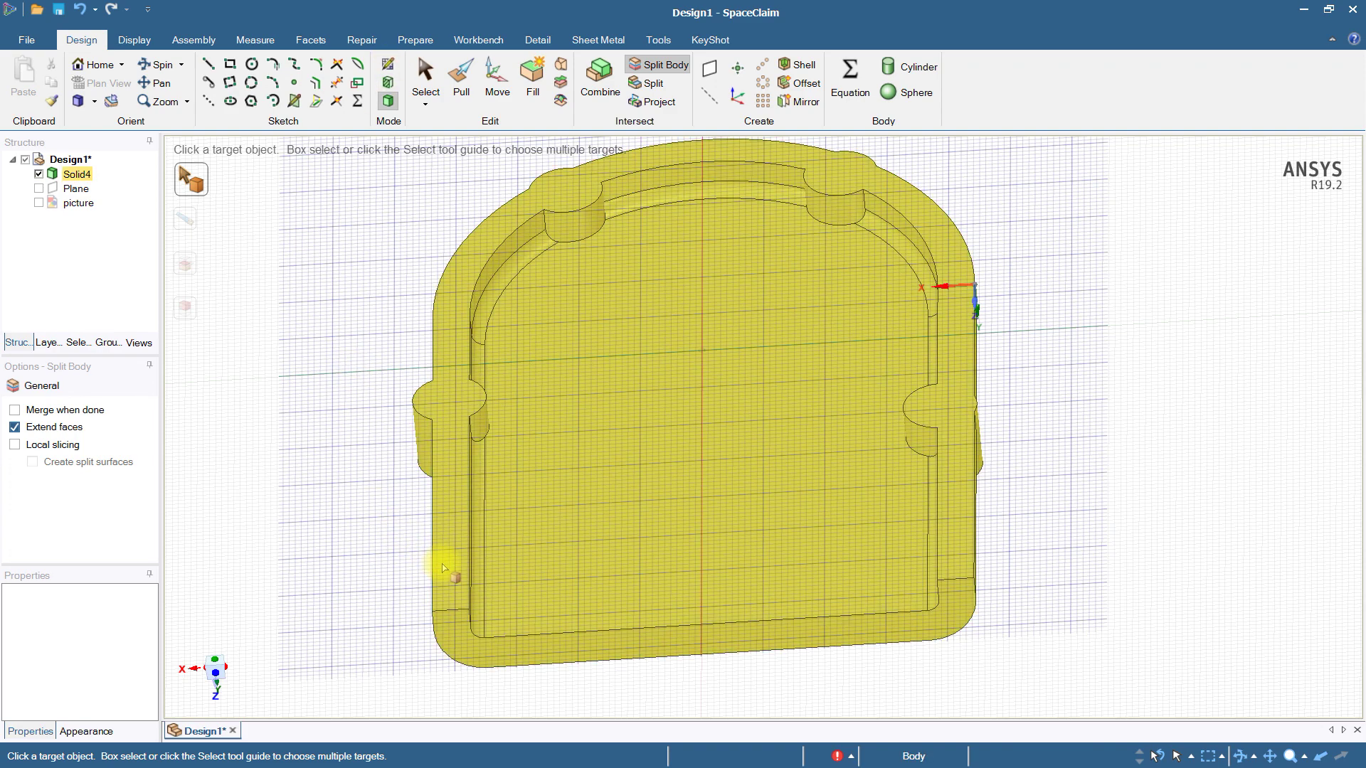
left_click(442, 568)
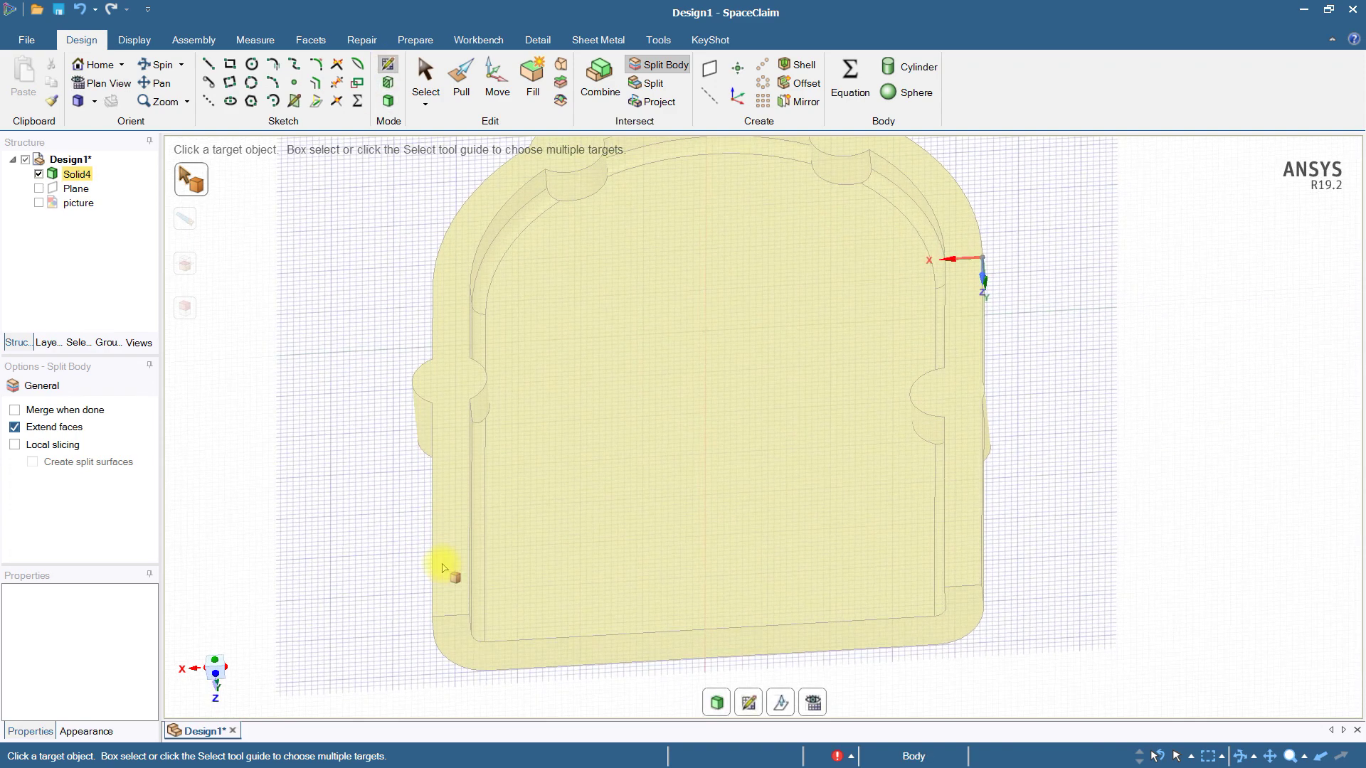
left_click(812, 703)
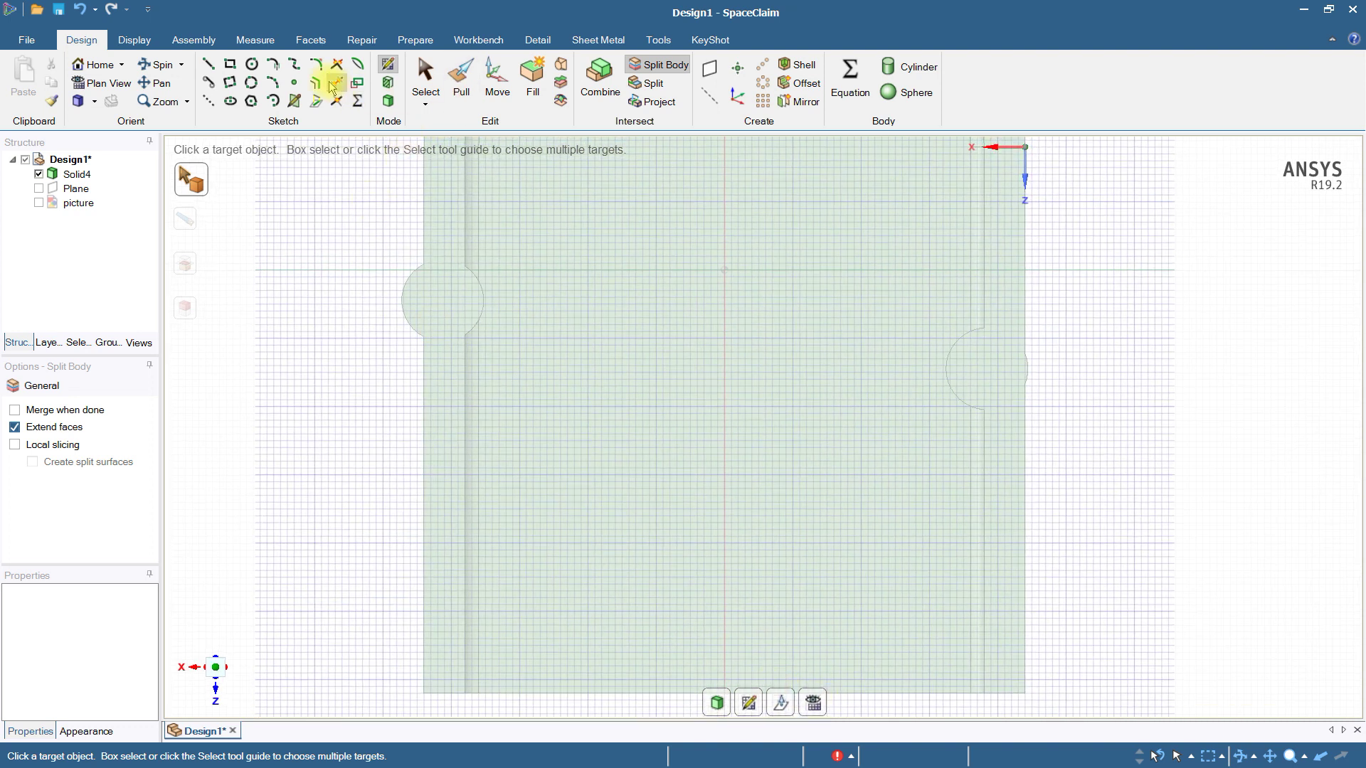
left_click(208, 65)
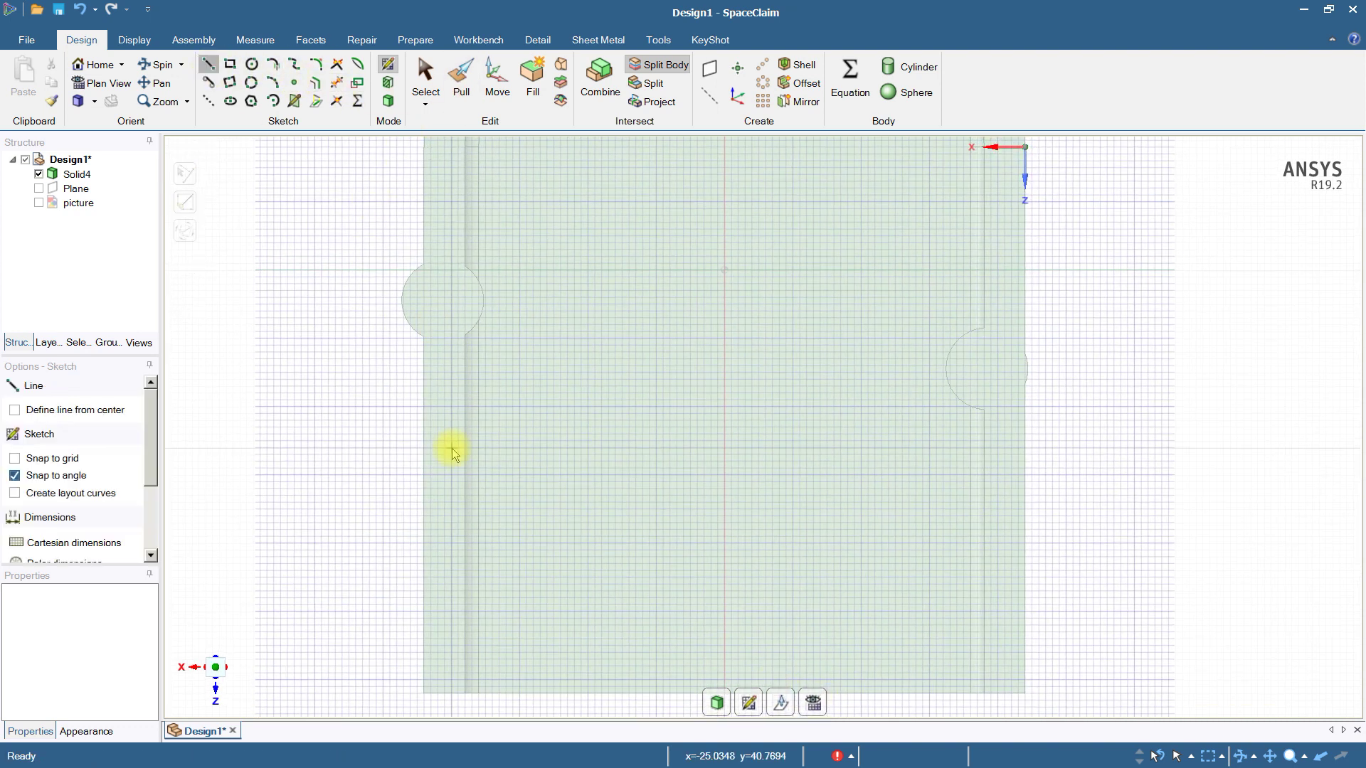
left_click(442, 633)
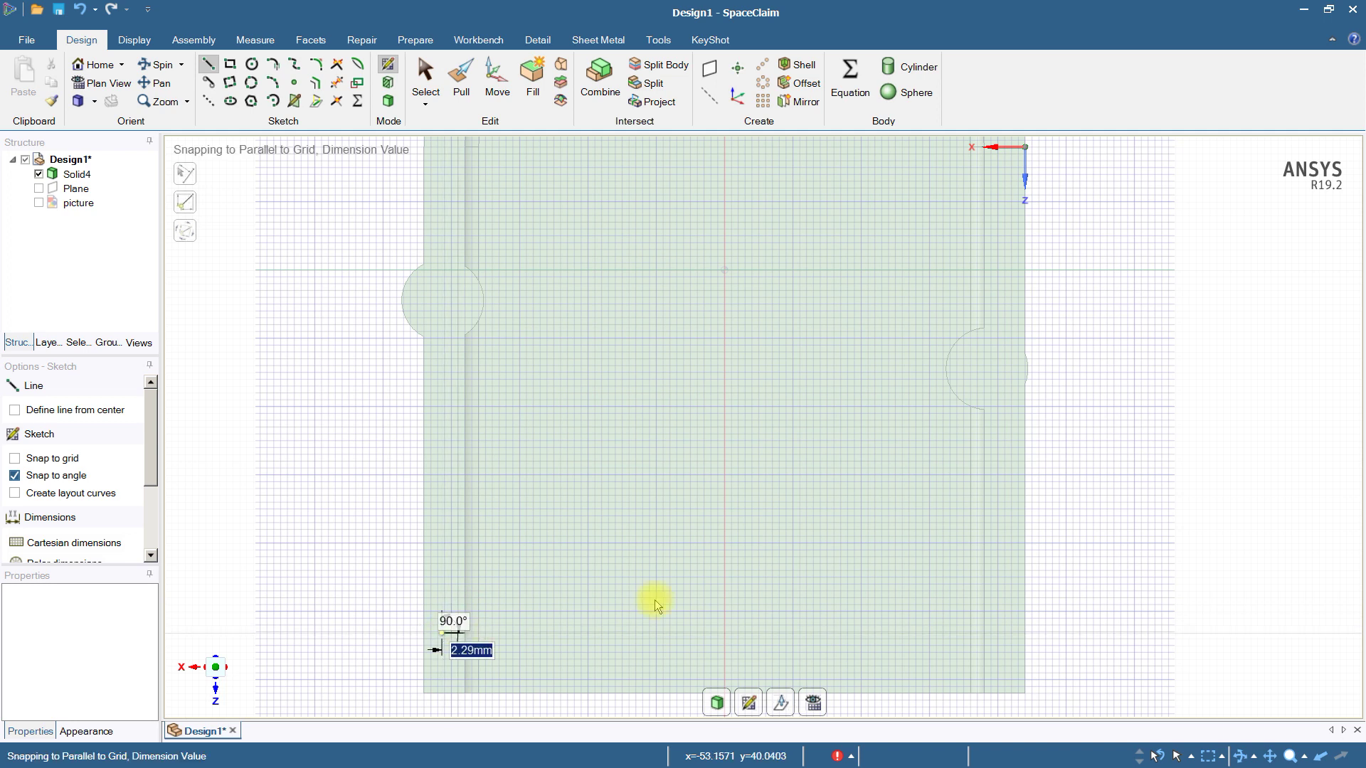
left_click(989, 546)
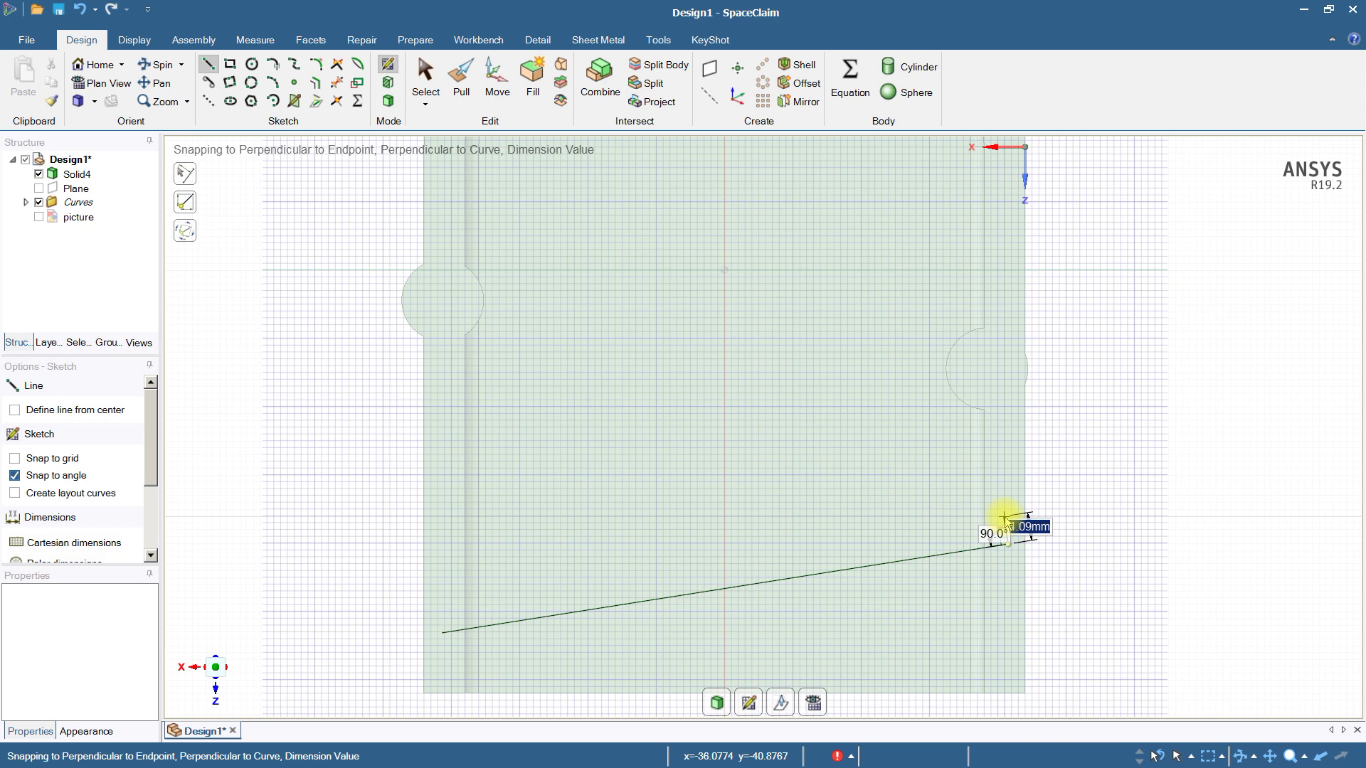
left_click(1003, 518)
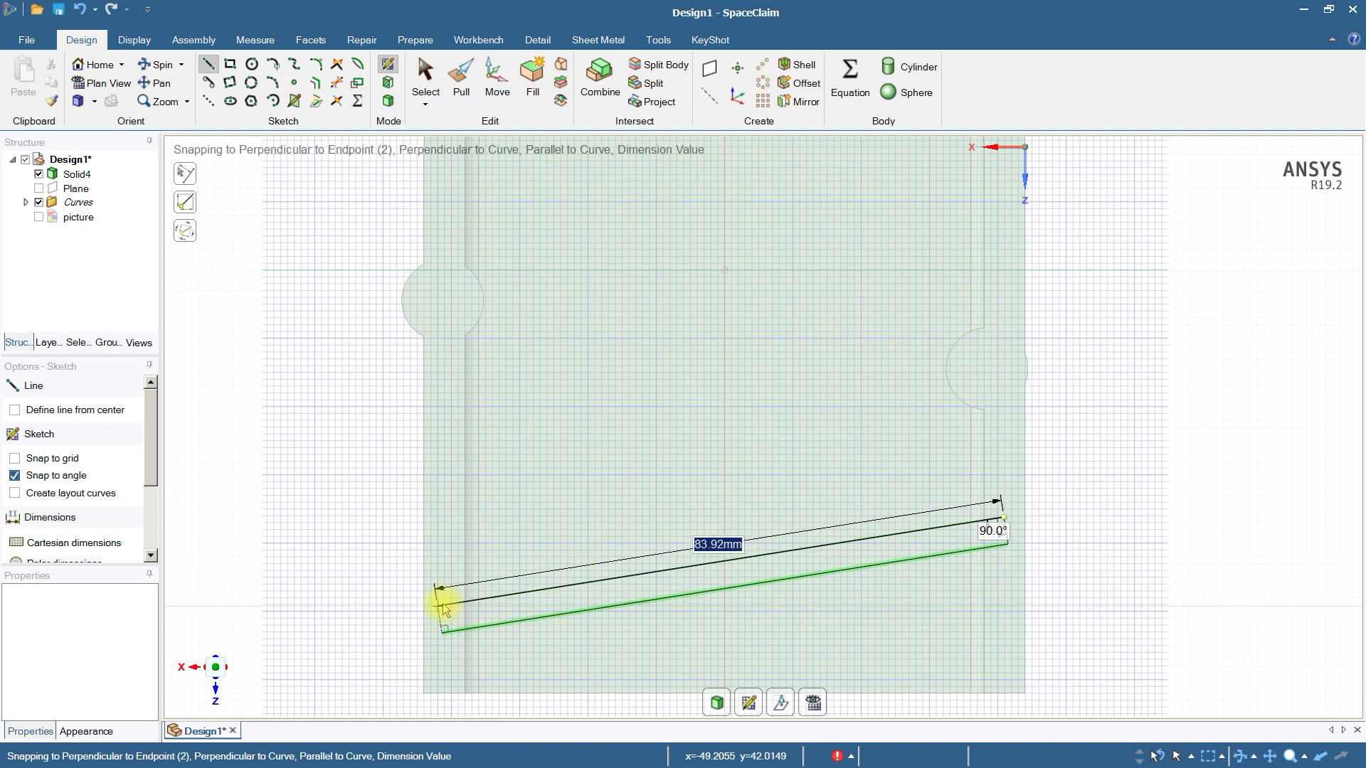
left_click(441, 604)
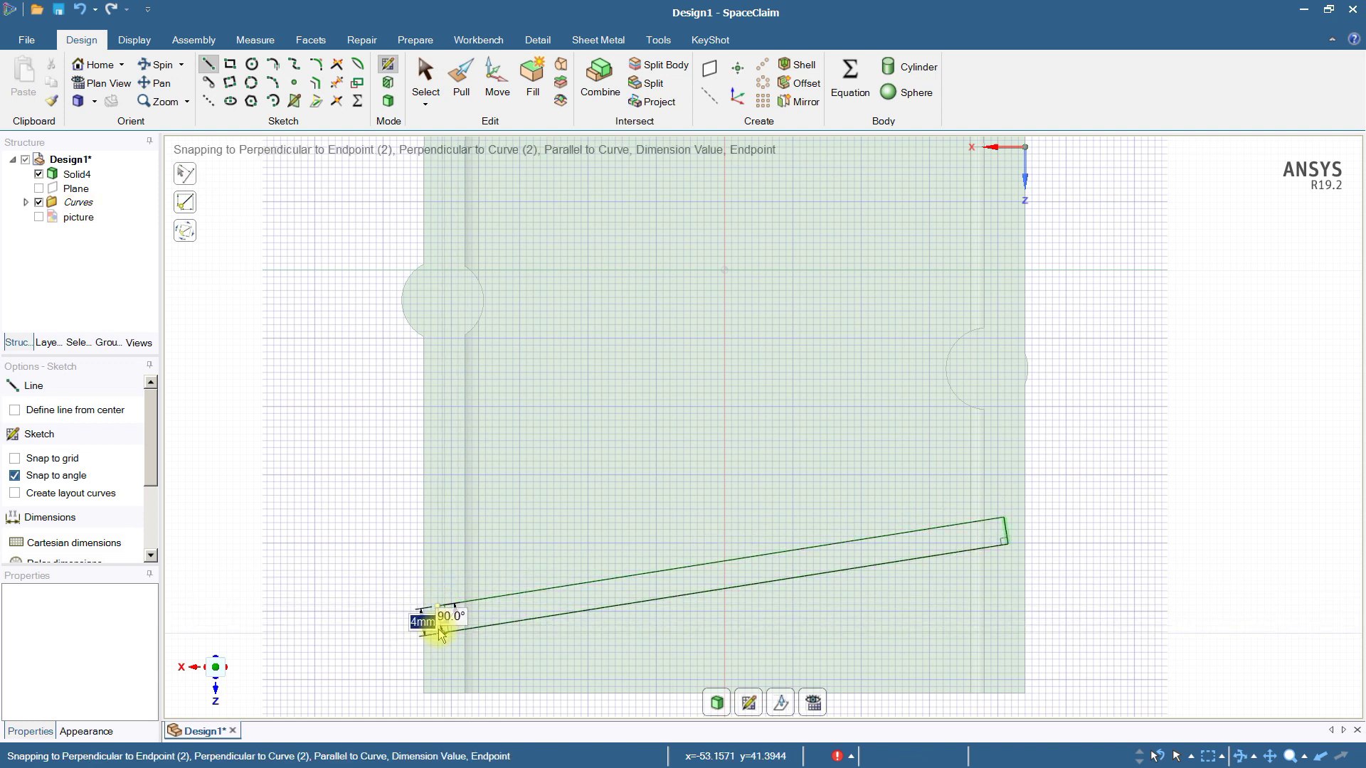
left_click(441, 633)
- Pull the slanted strip face with the Add option into a cross rib reaching down to the shell's floor
middle_click_drag(330, 557, 294, 459)
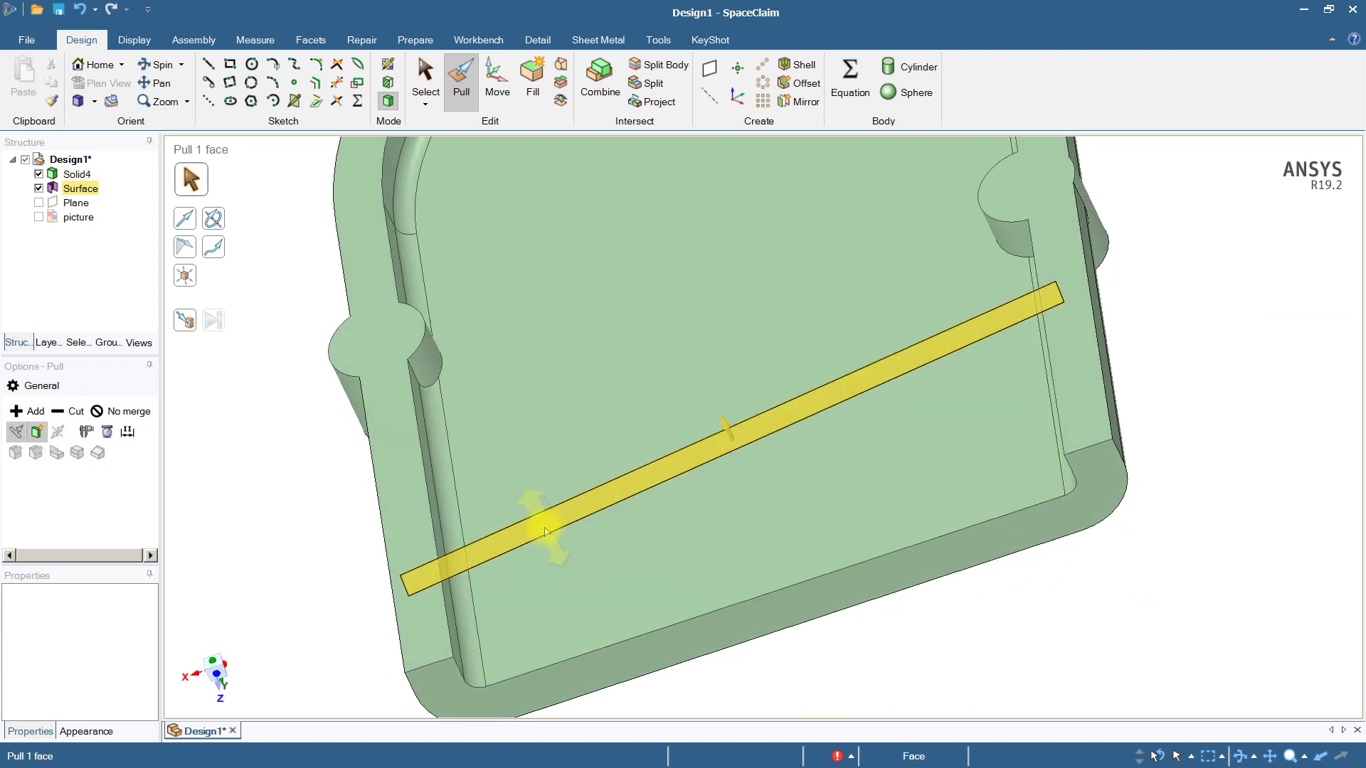
left_click(545, 532)
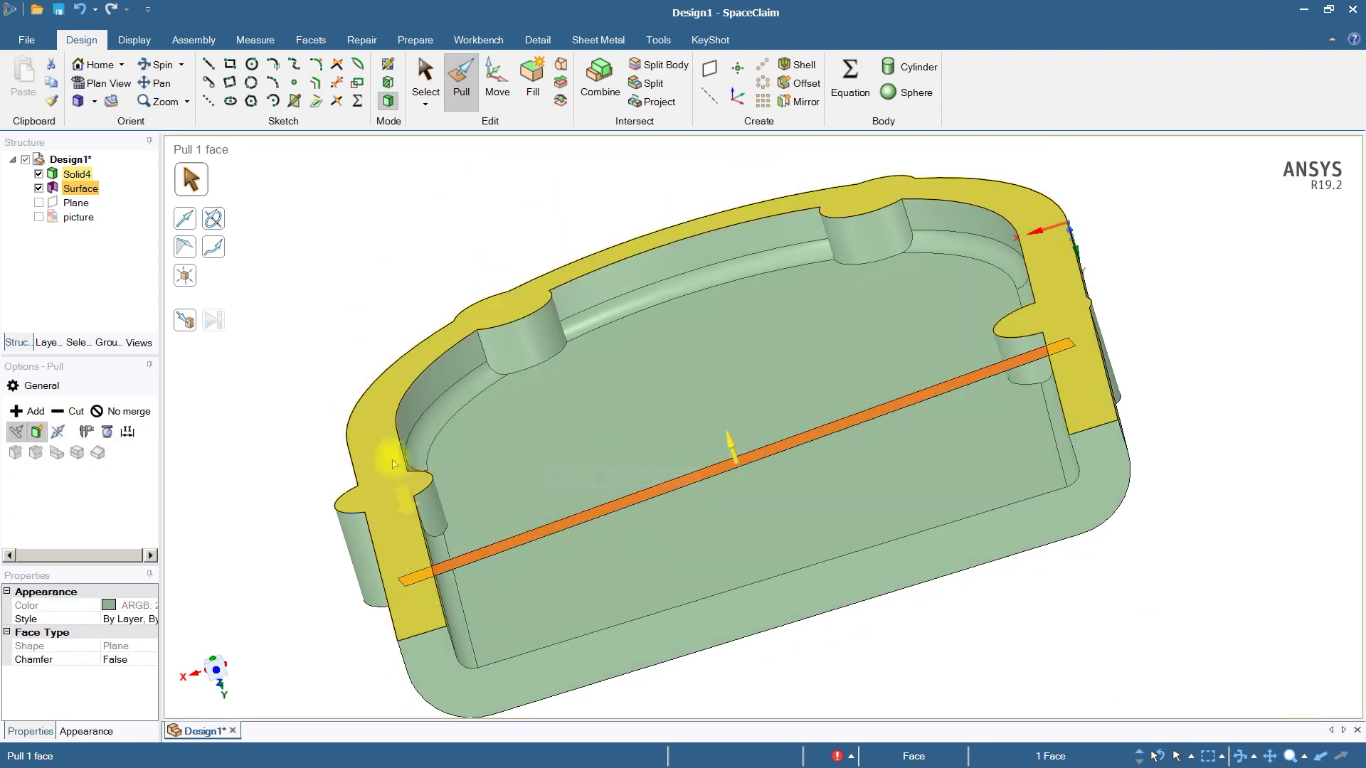
middle_click_drag(392, 463, 224, 463)
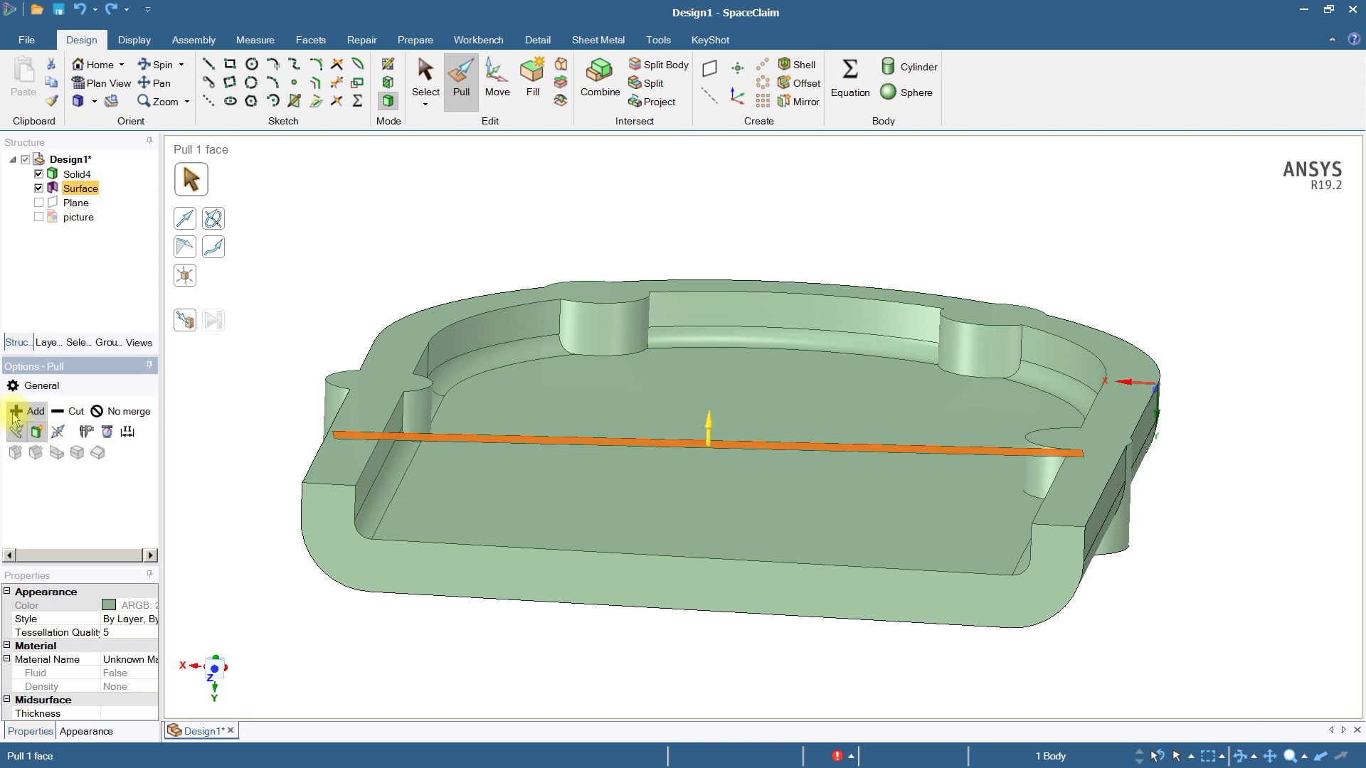
left_click_drag(710, 434, 715, 522)
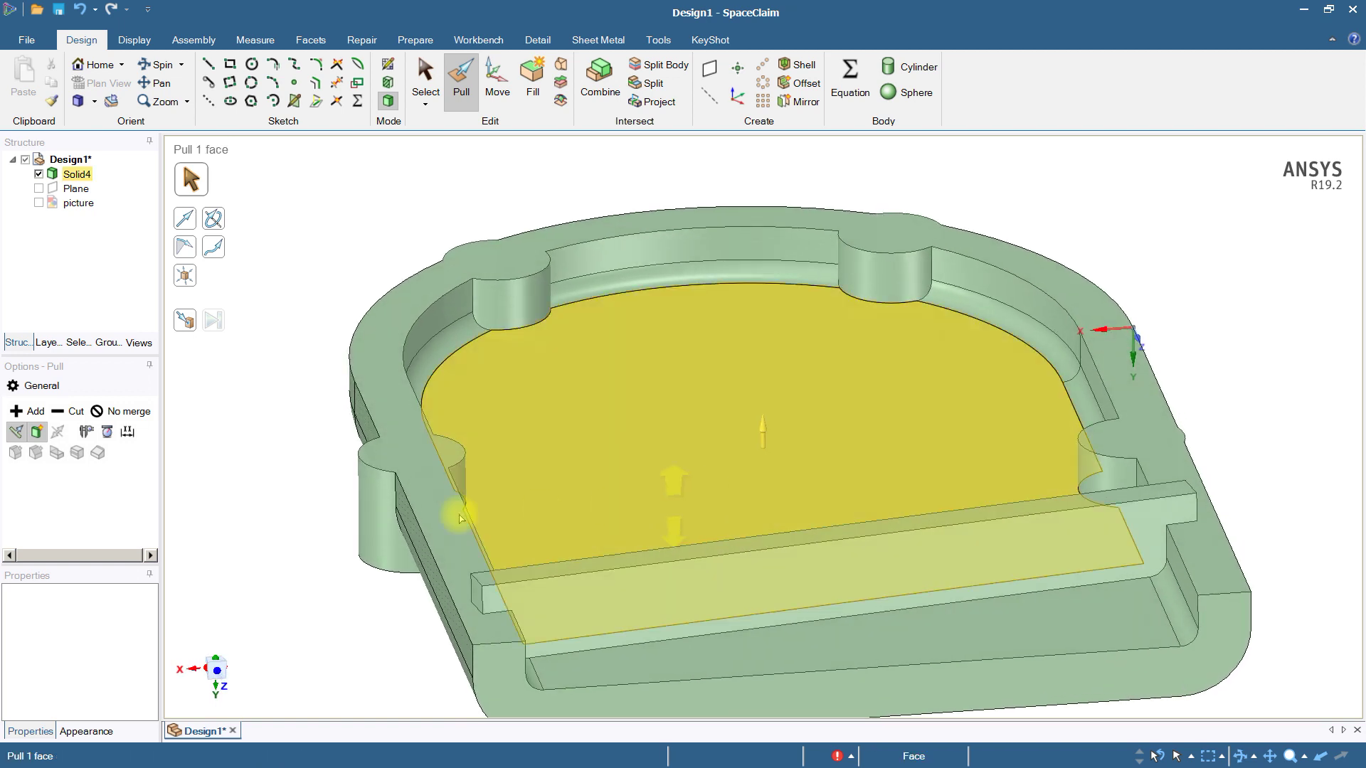
left_click(316, 599)
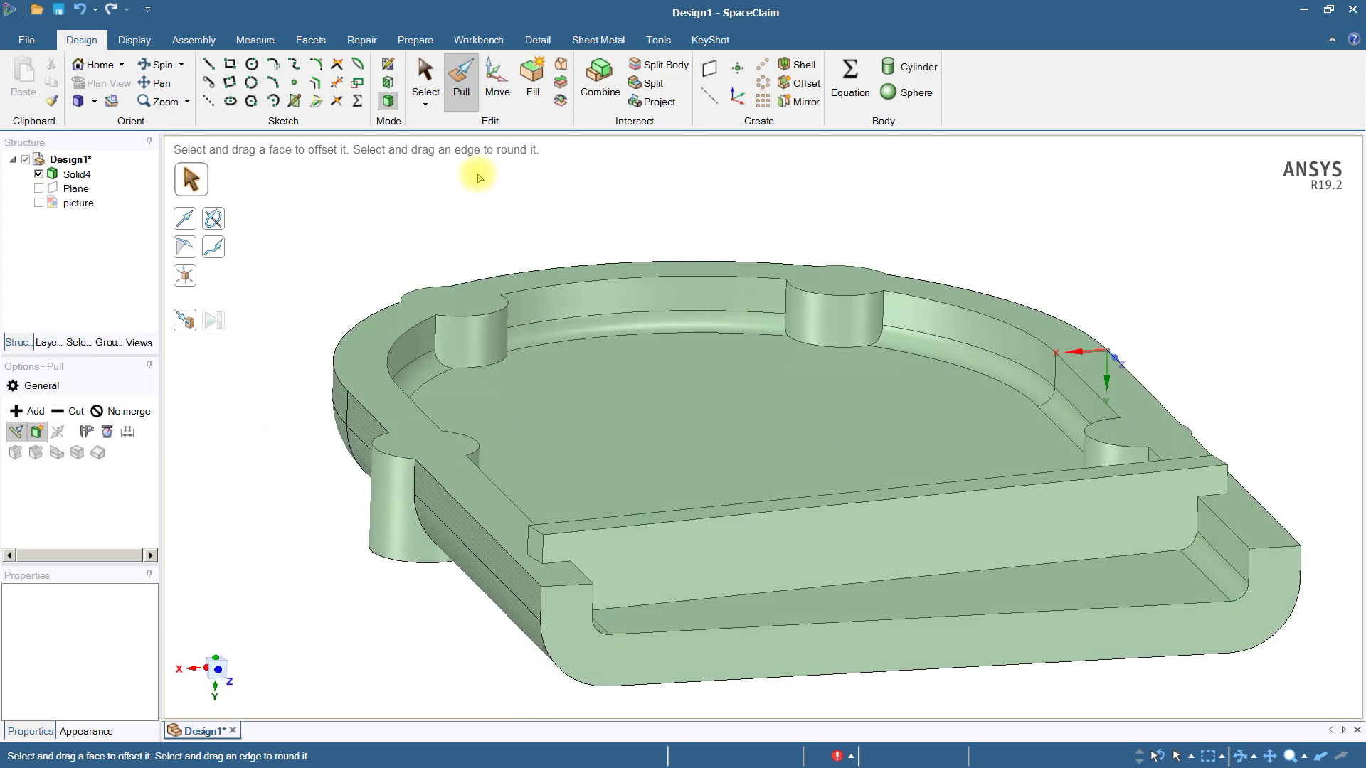
- Split the body with the shell's flat rim face as the cutter and remove the rib portion projecting above it
left_click(656, 65)
left_click(684, 353)
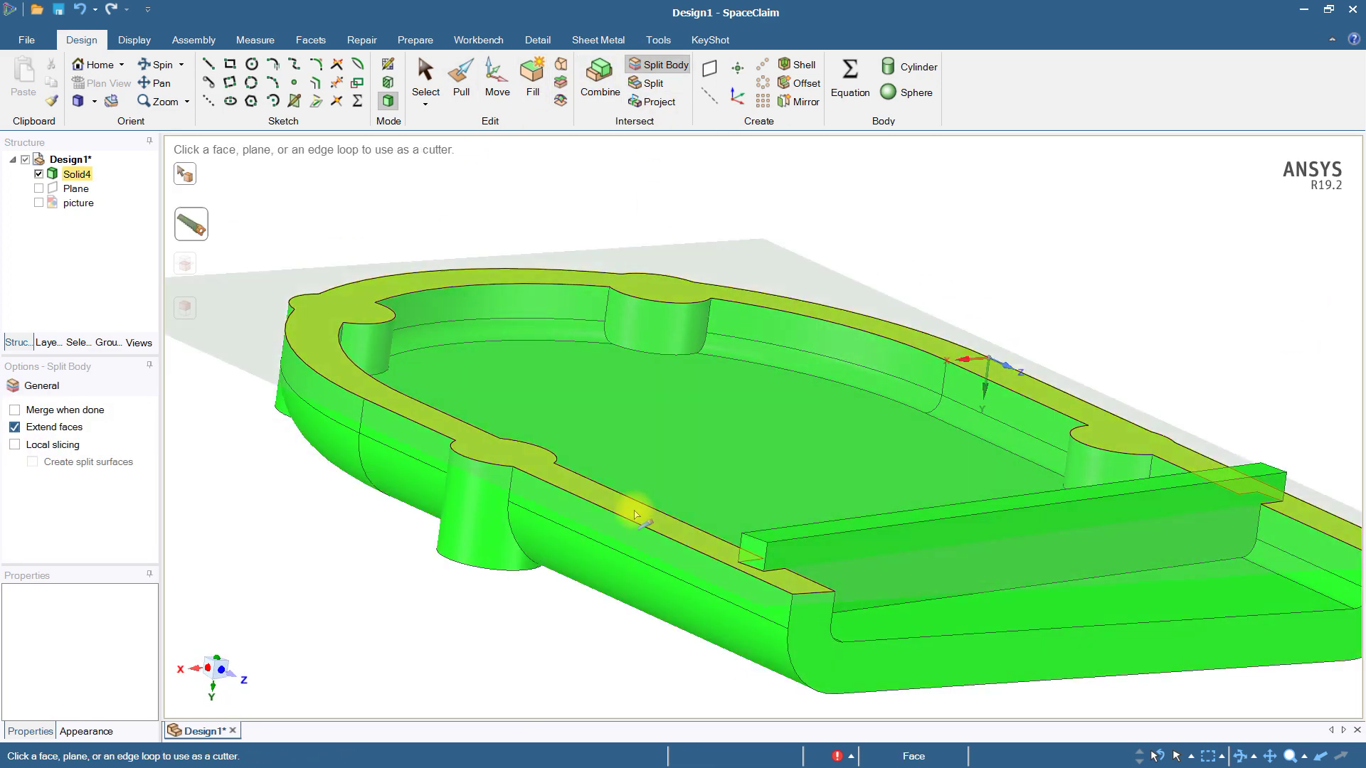
left_click(636, 515)
left_click(783, 543)
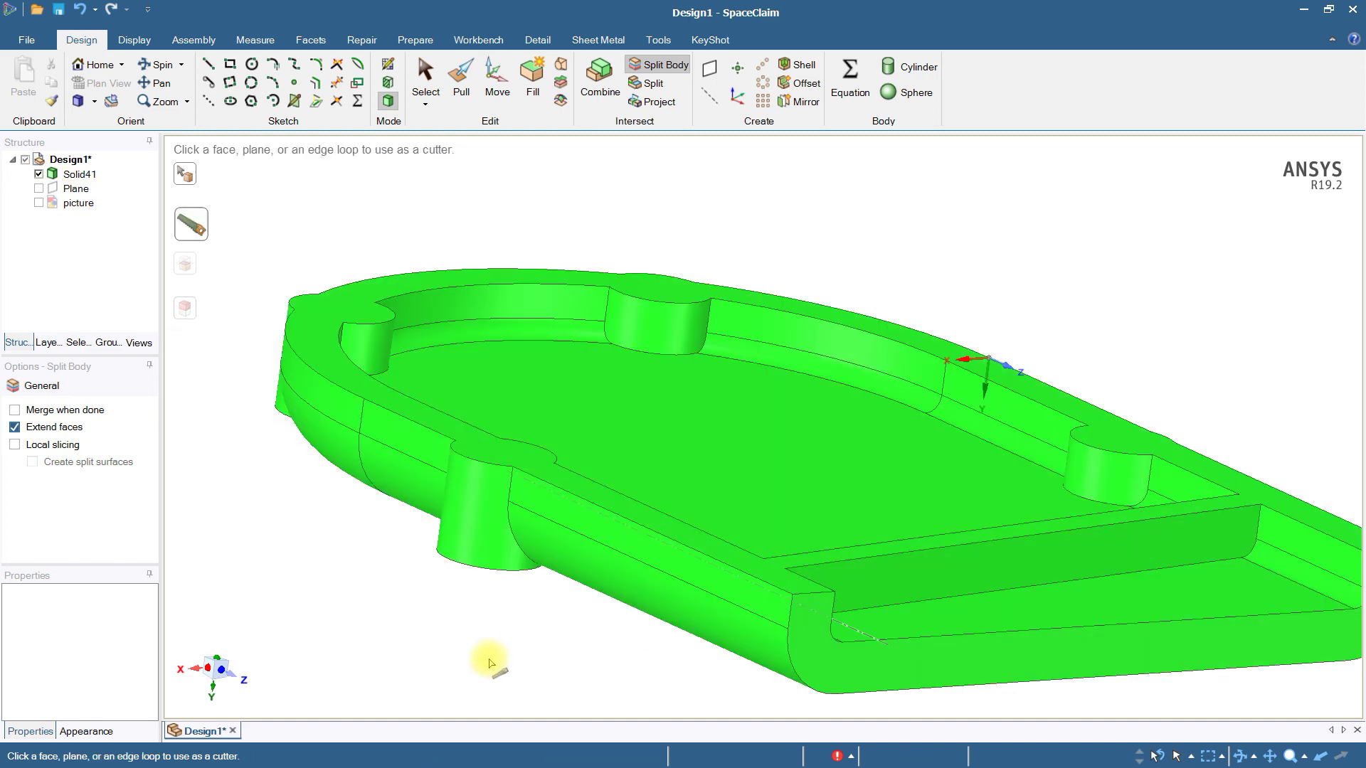
left_click(483, 667)
- Start a sketch on the rim face and draw a 5 mm diameter circle centred on the left boss at the rounded end
key("h")
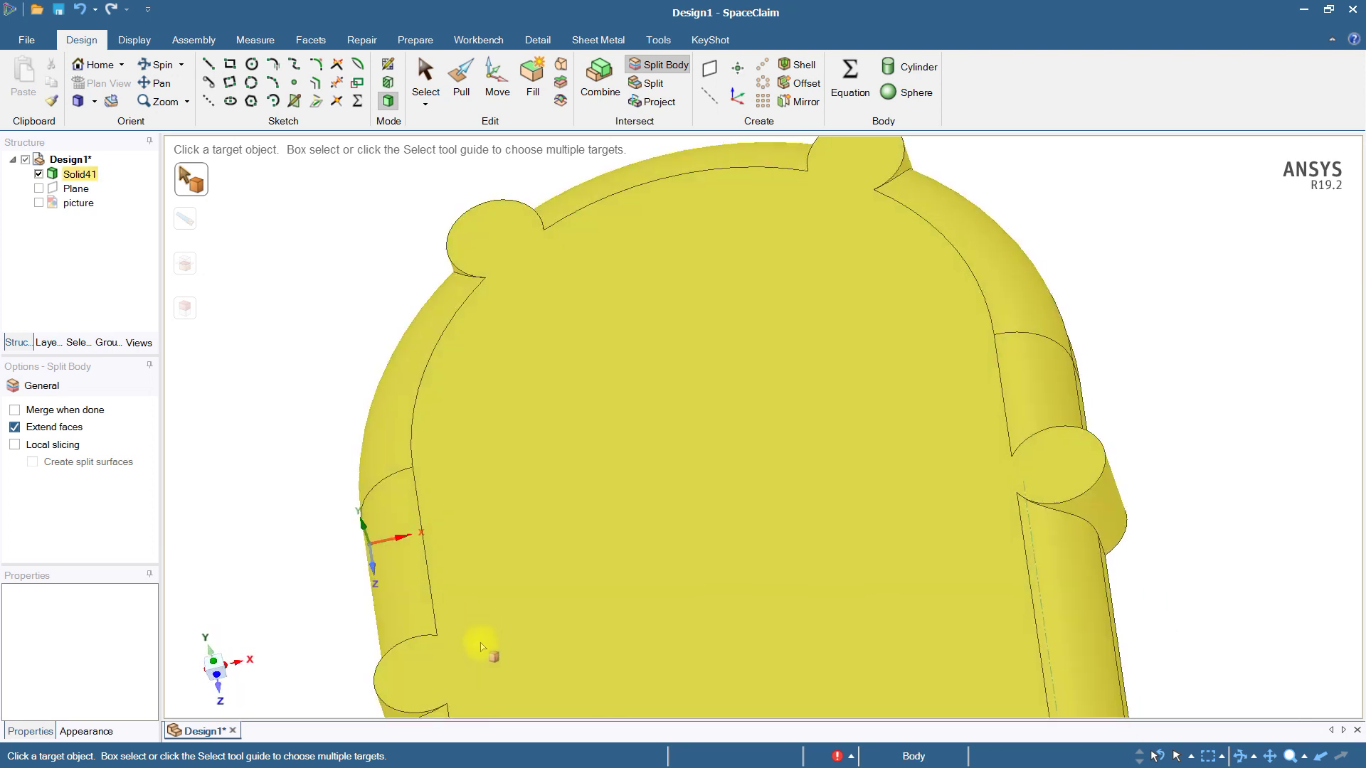
left_click(388, 66)
left_click(579, 386)
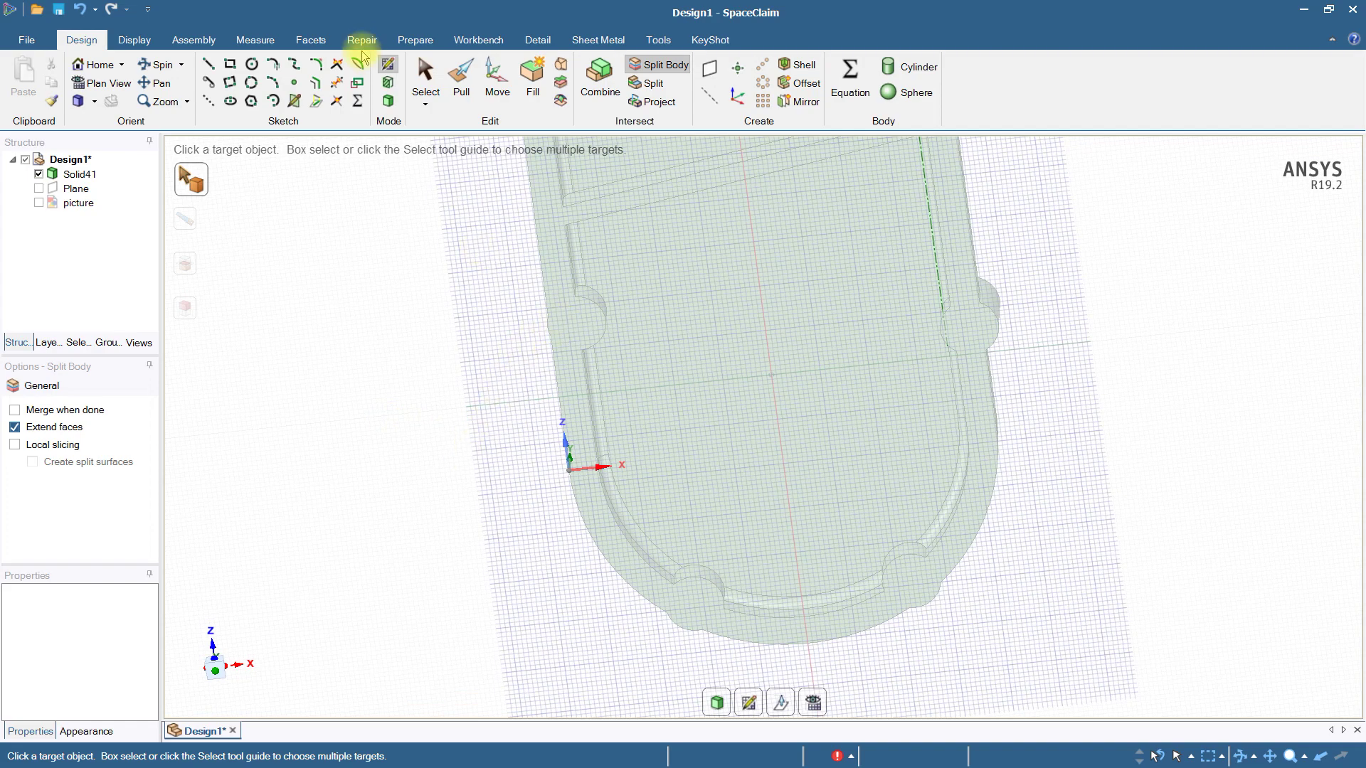
left_click(253, 65)
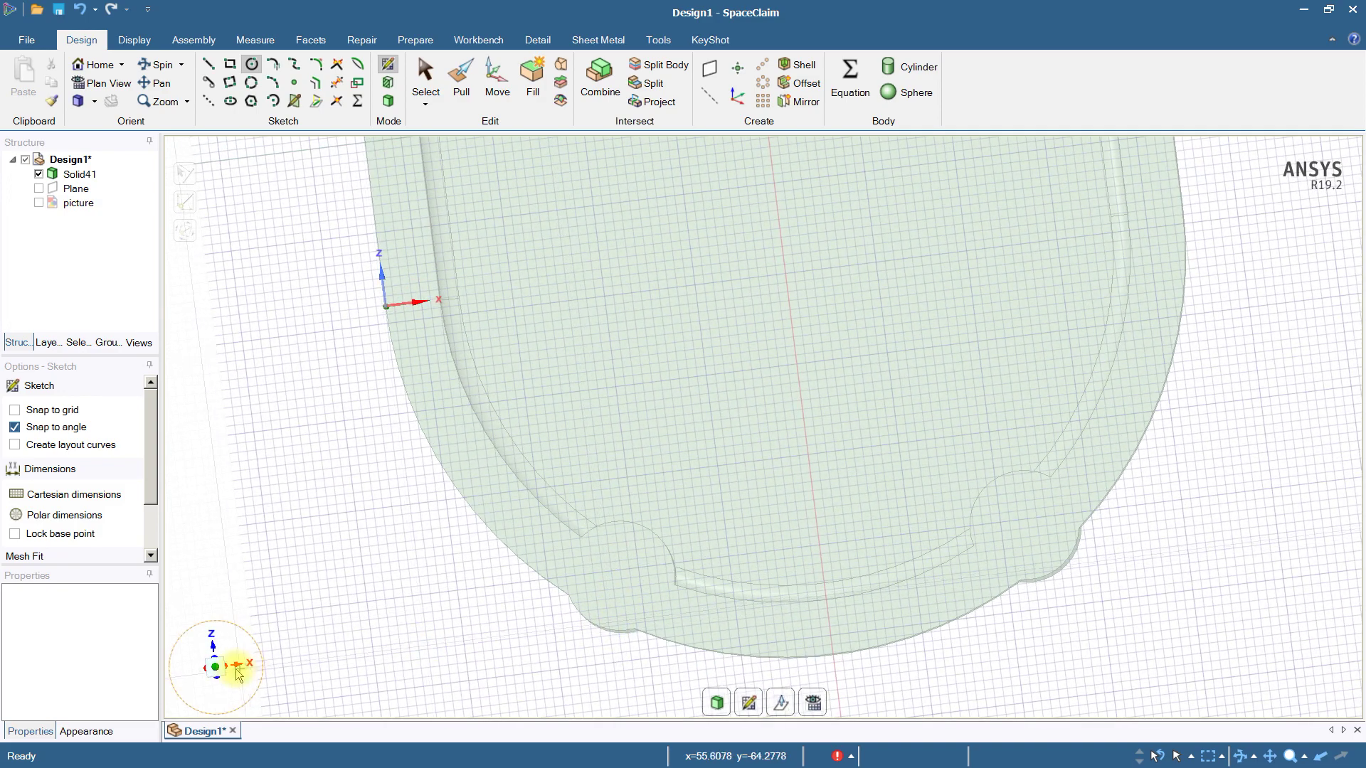
left_click(215, 668)
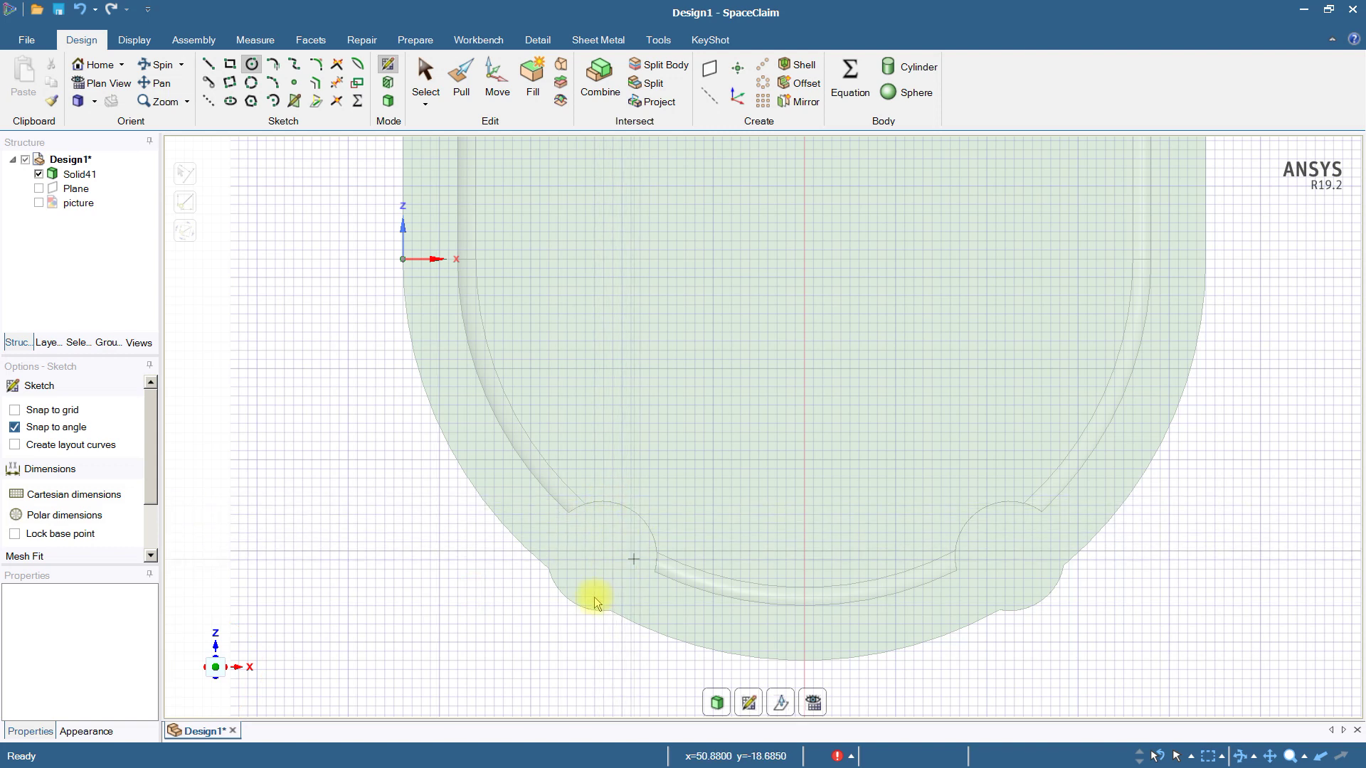
left_click(748, 704)
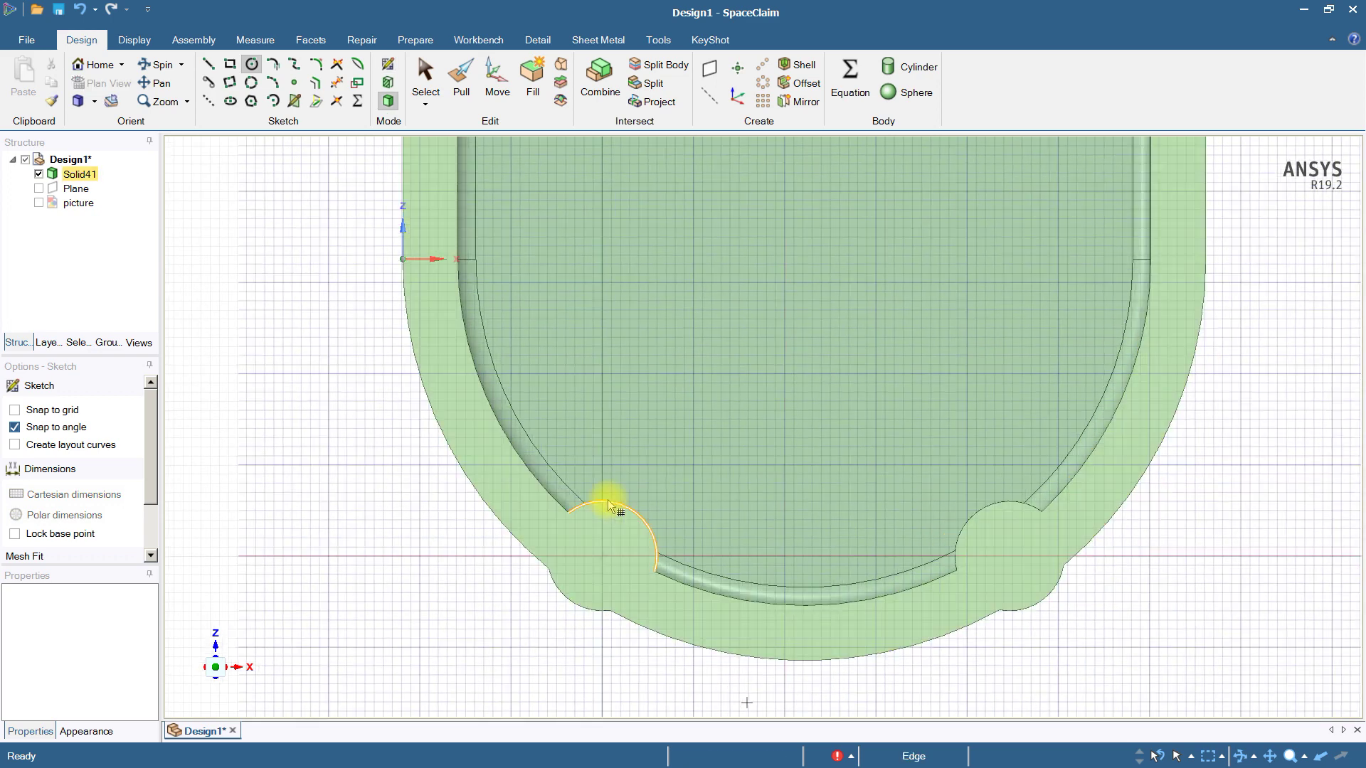
left_click(606, 522)
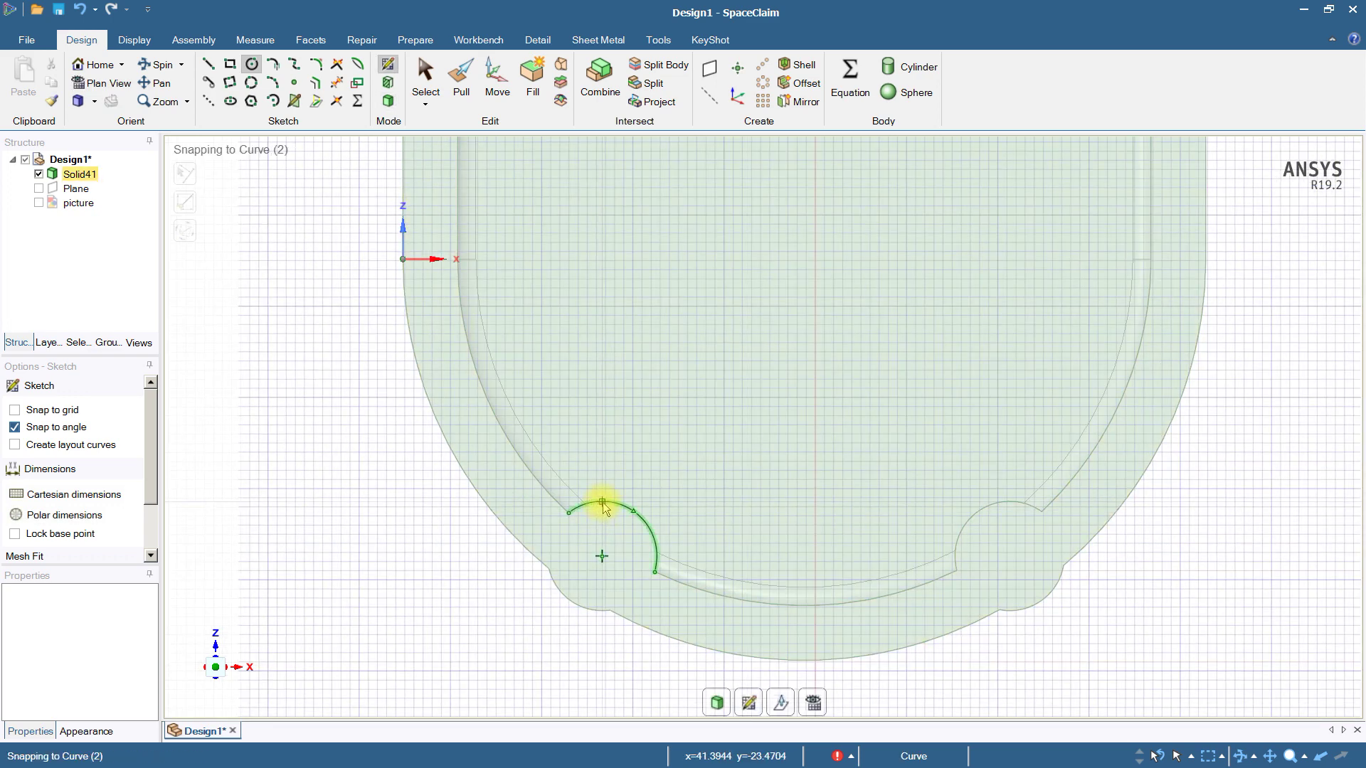
left_click(603, 556)
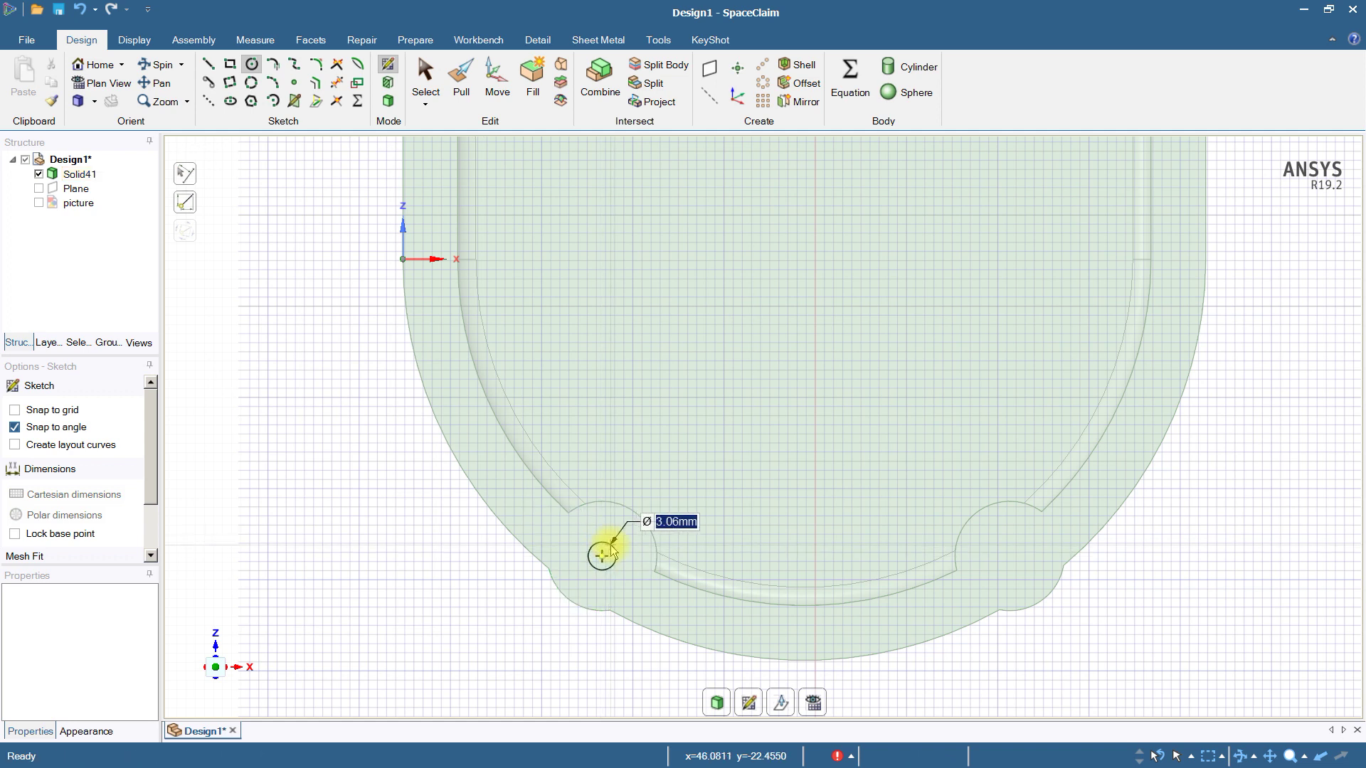
type("5")
key("Return")
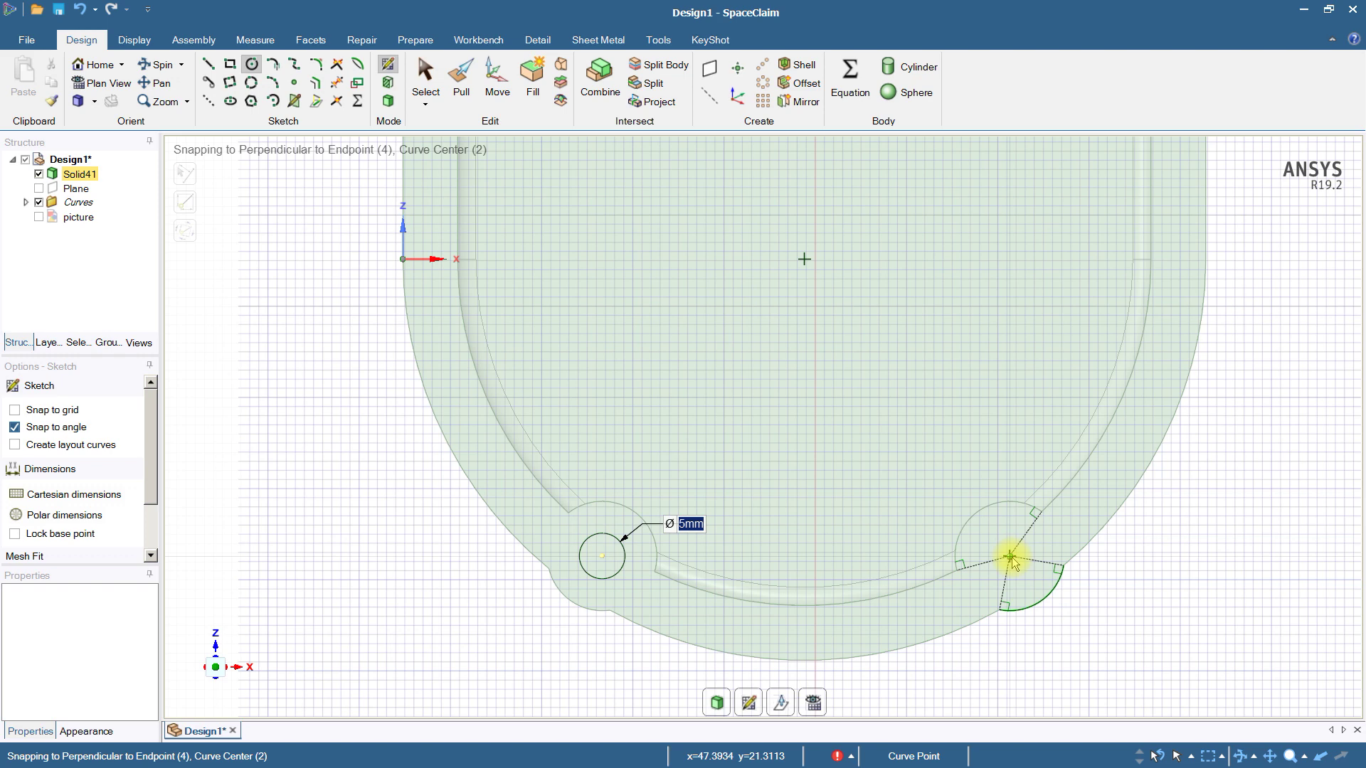
- Sketch 5 mm diameter circles centred on the right boss at the rounded end and on the two side bosses
left_click(1011, 556)
left_click(1038, 552)
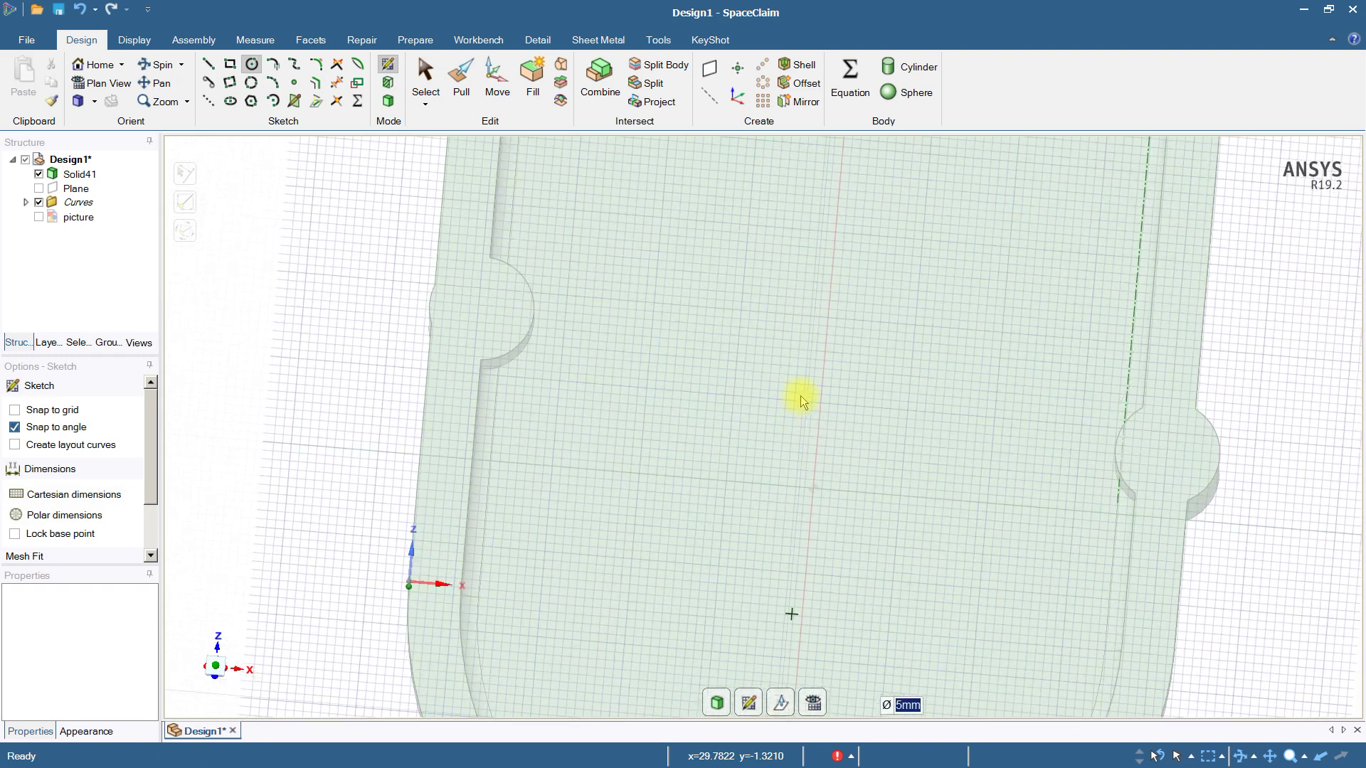
left_click(1167, 452)
left_click(1189, 456)
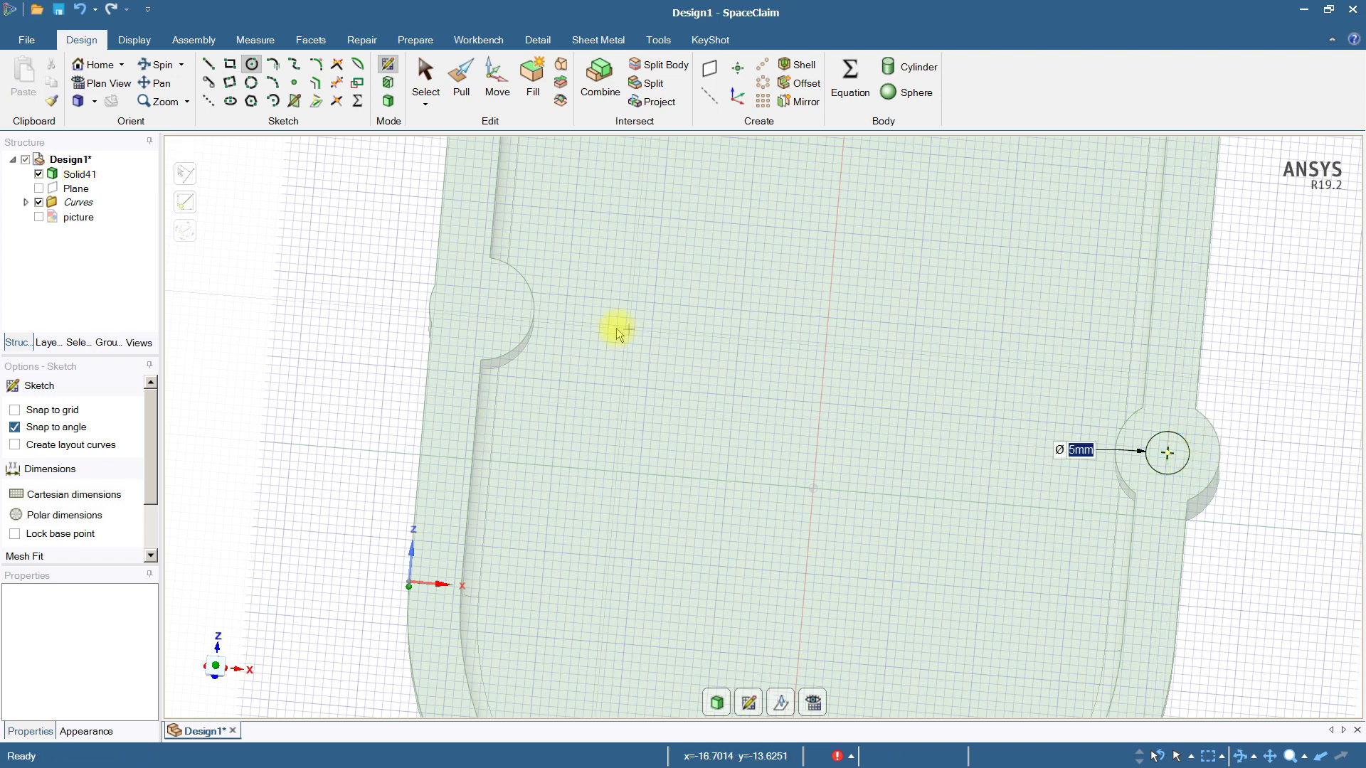
left_click(481, 308)
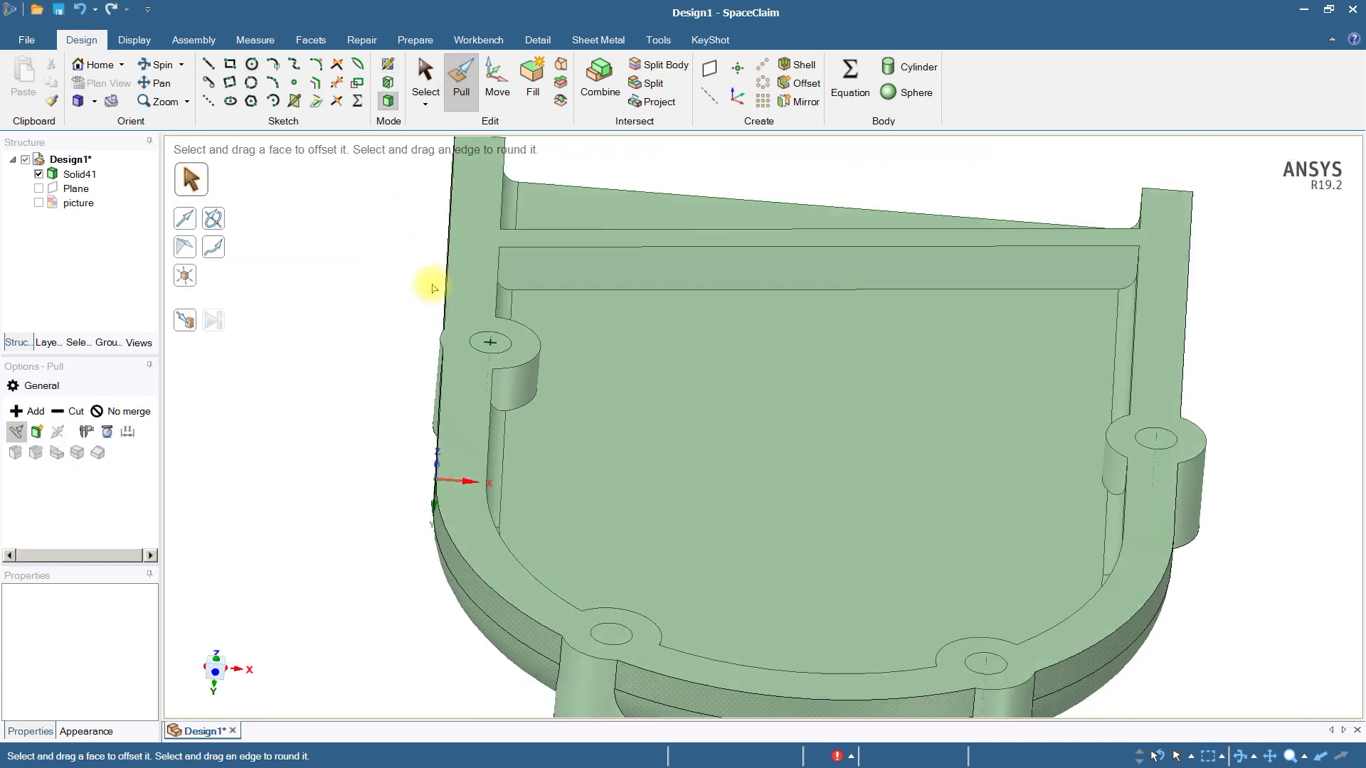
- Pull the 5 mm circle faces of the left side boss and left rounded-end boss through the body to cut screw holes
left_click(485, 354)
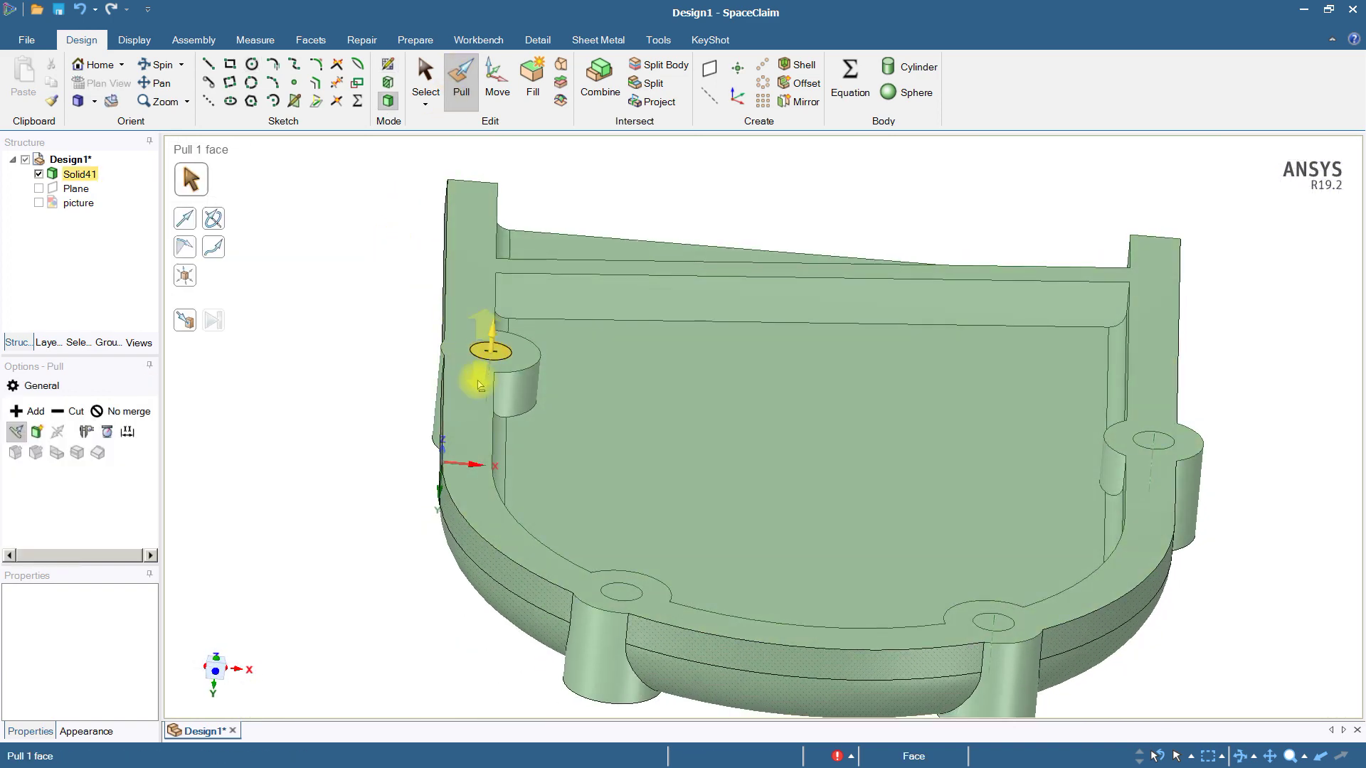
left_click(432, 543)
left_click(628, 601)
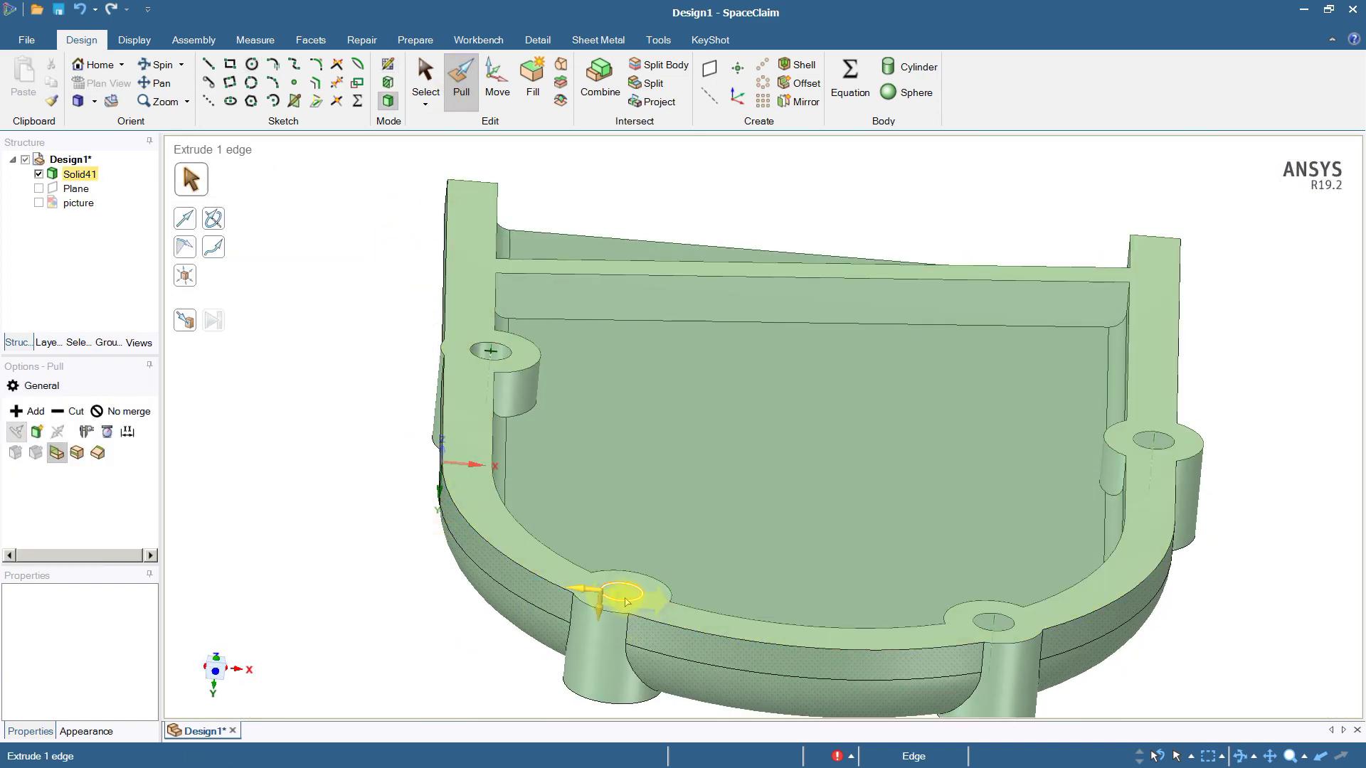
key("f")
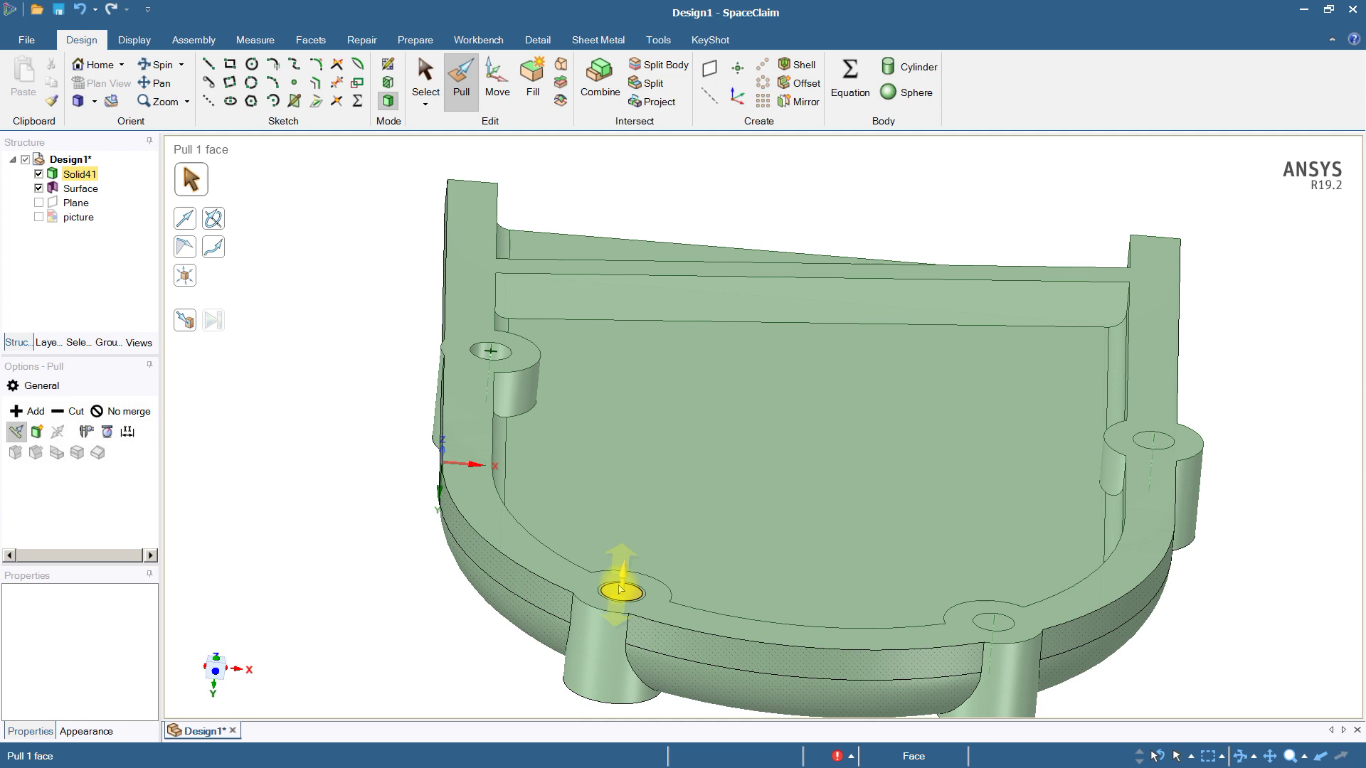
left_click_drag(619, 589, 604, 735)
- Cut screw holes through the right rounded-end boss and right side boss by pulling their 5 mm circle faces through the body
scroll(869, 634, "down", 4)
middle_click_drag(875, 603, 868, 599)
scroll(868, 600, "up", 2)
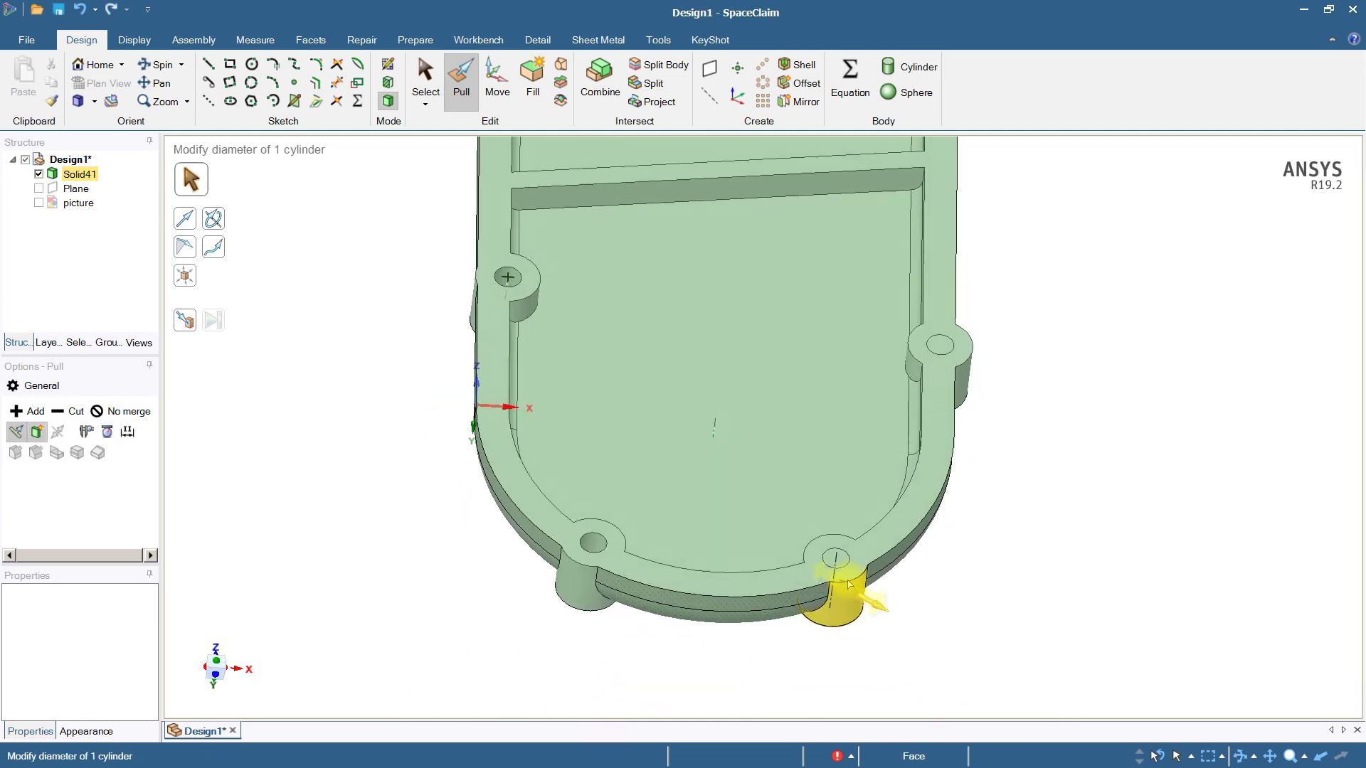
key("Escape")
left_click(927, 342)
left_click_drag(929, 341, 981, 476)
middle_click_drag(1024, 497, 1023, 500)
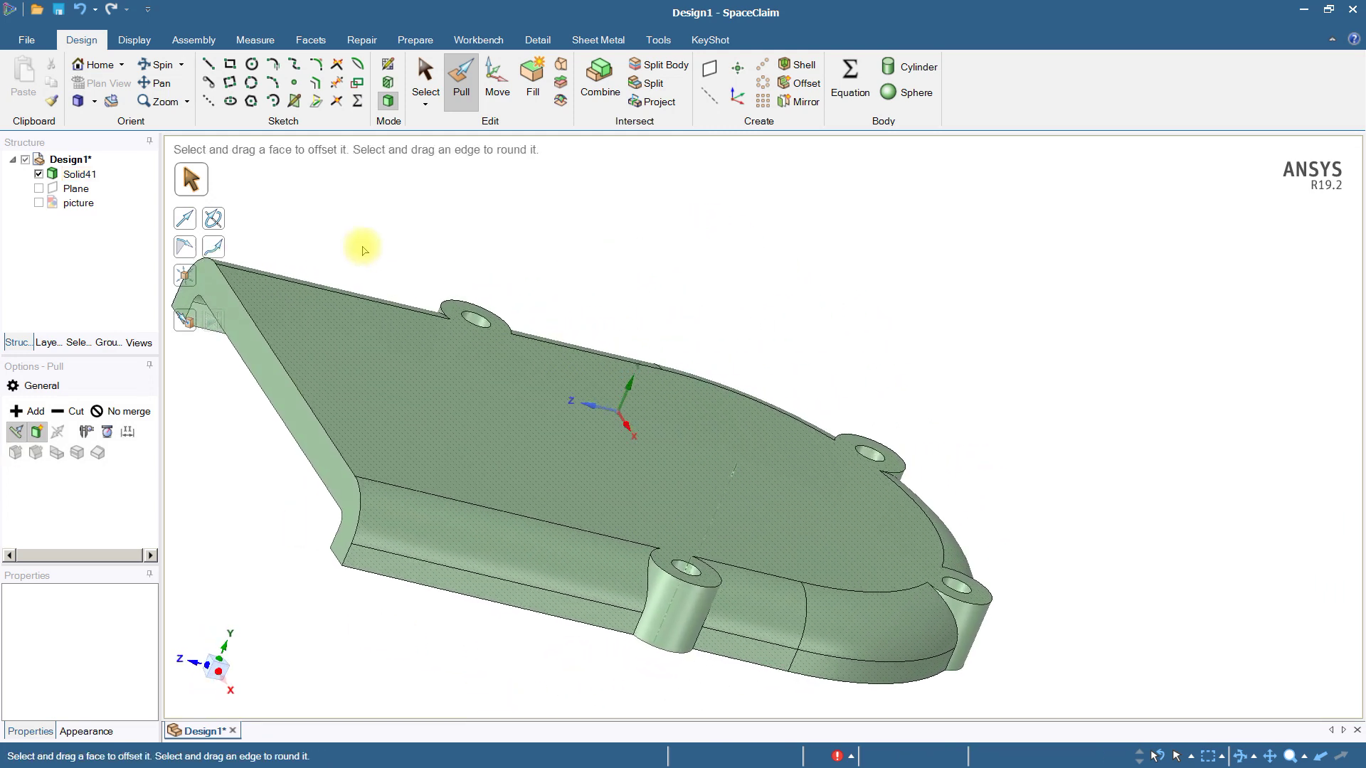
- Select the edge chains where one side boss meets the outer wall on both sides, plus the facing joint edges of the adjacent rounded-end boss
left_click(639, 623)
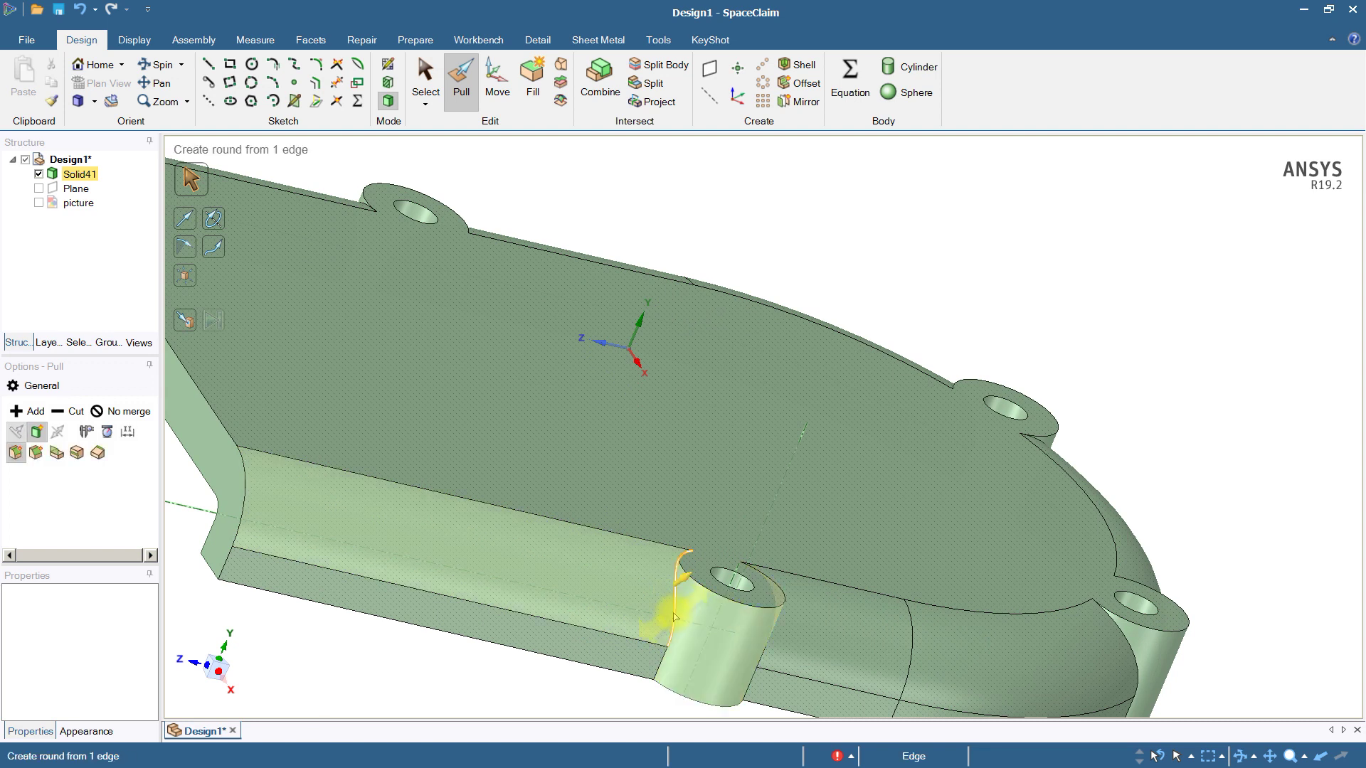
double_click(673, 616)
middle_click_drag(676, 618, 786, 657)
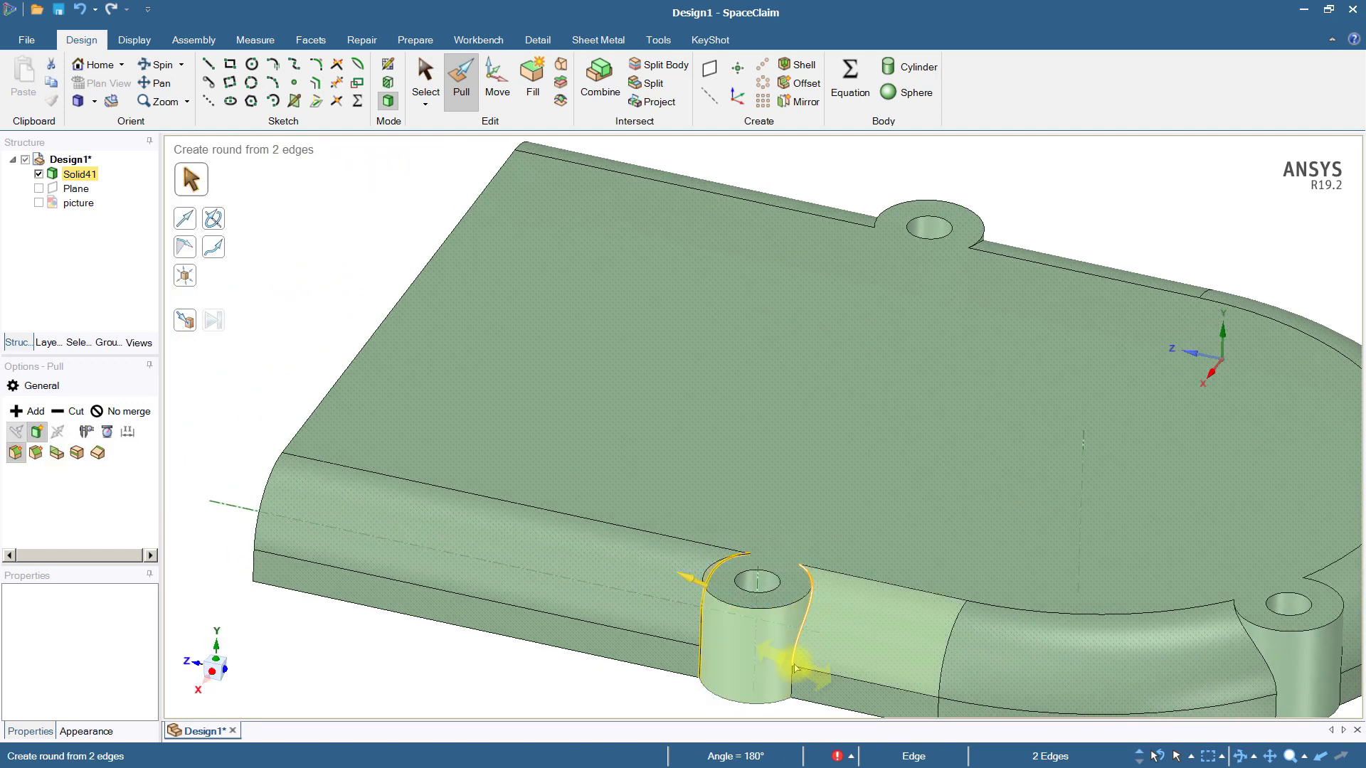
left_click(804, 626, "ctrl")
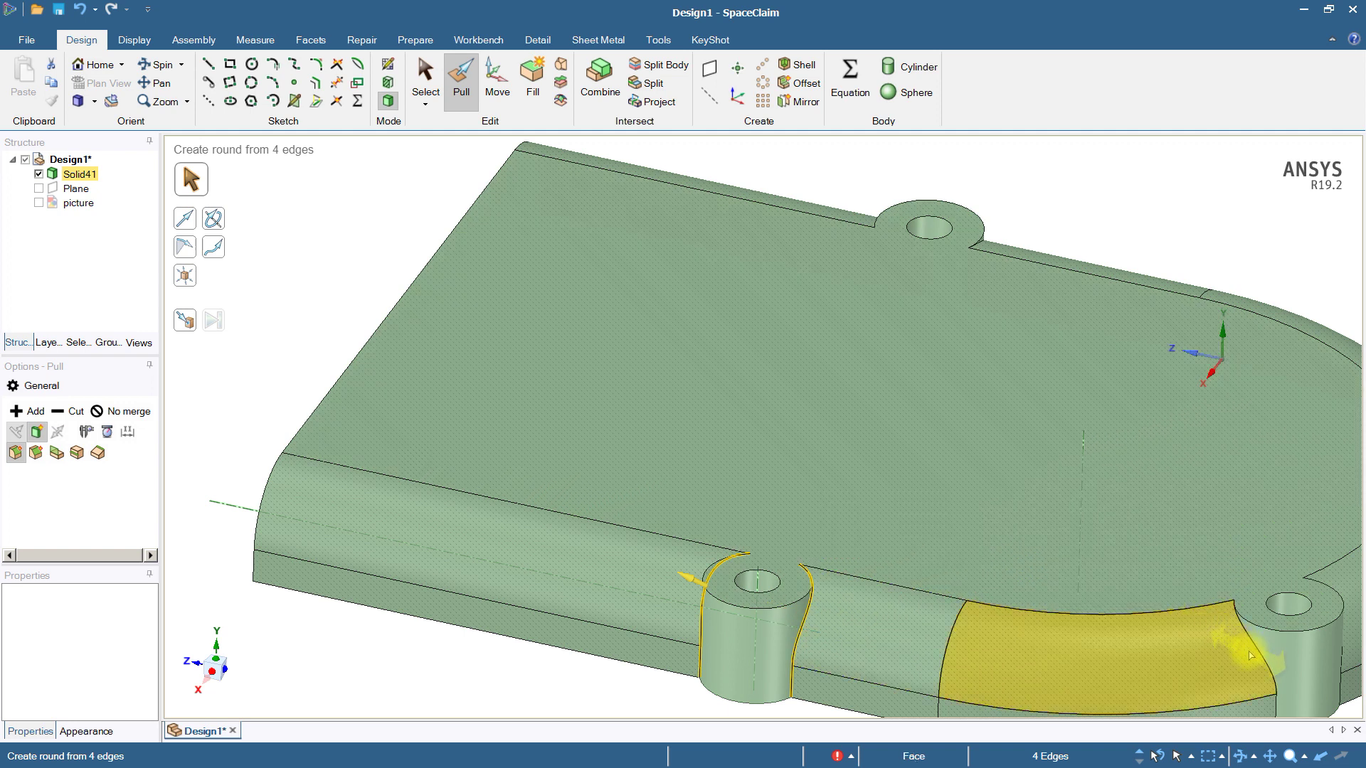
left_click(1263, 662, "ctrl")
left_click(1263, 664, "ctrl")
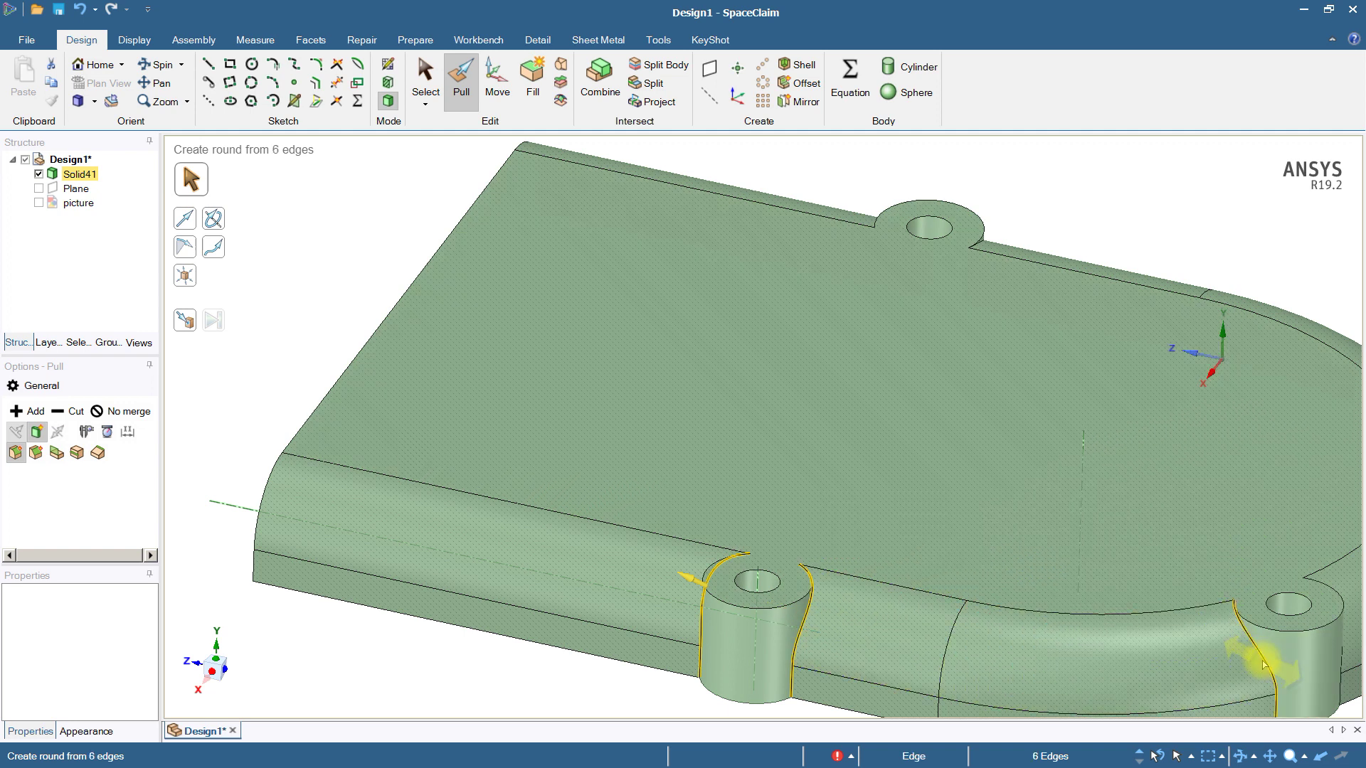
- Add the remaining outer joint edges of both rounded-end bosses and the opposite side boss to the Pull selection
key("h")
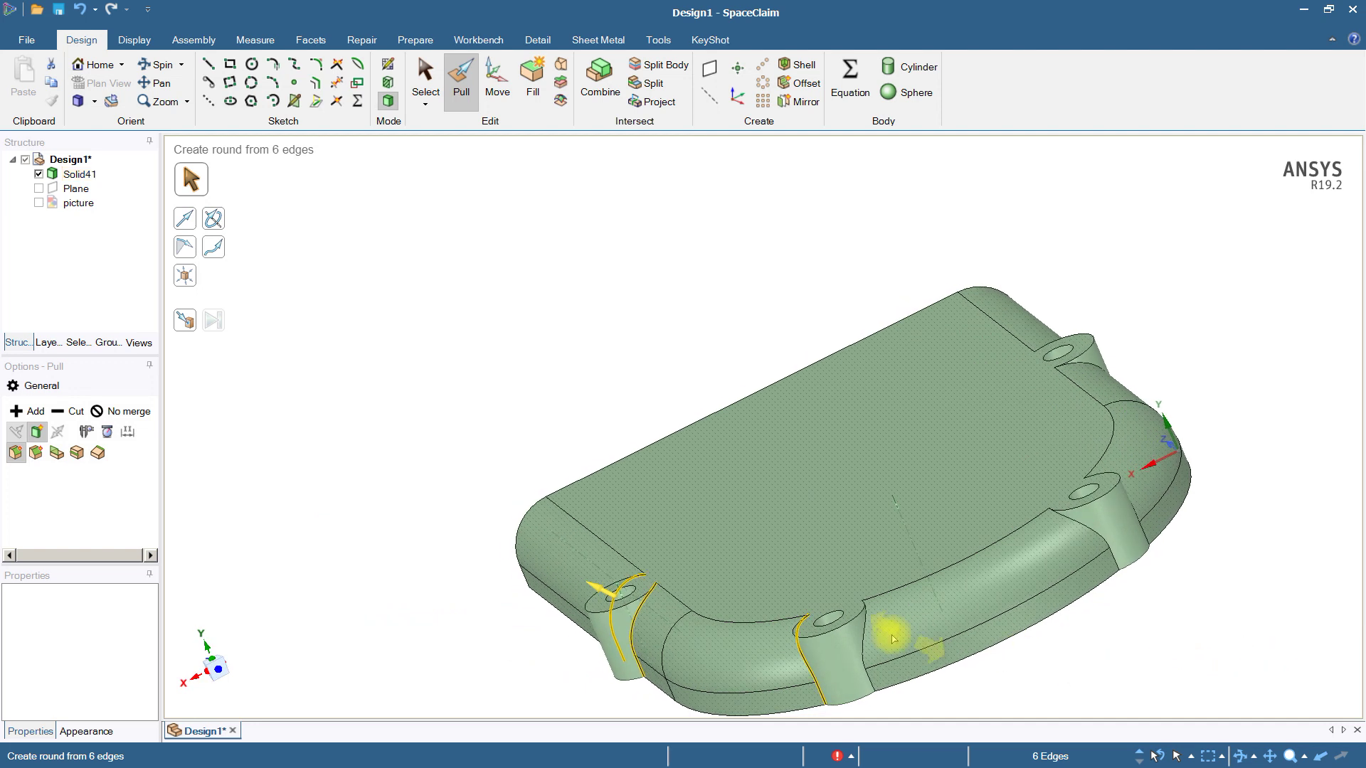
left_click(863, 644, "ctrl")
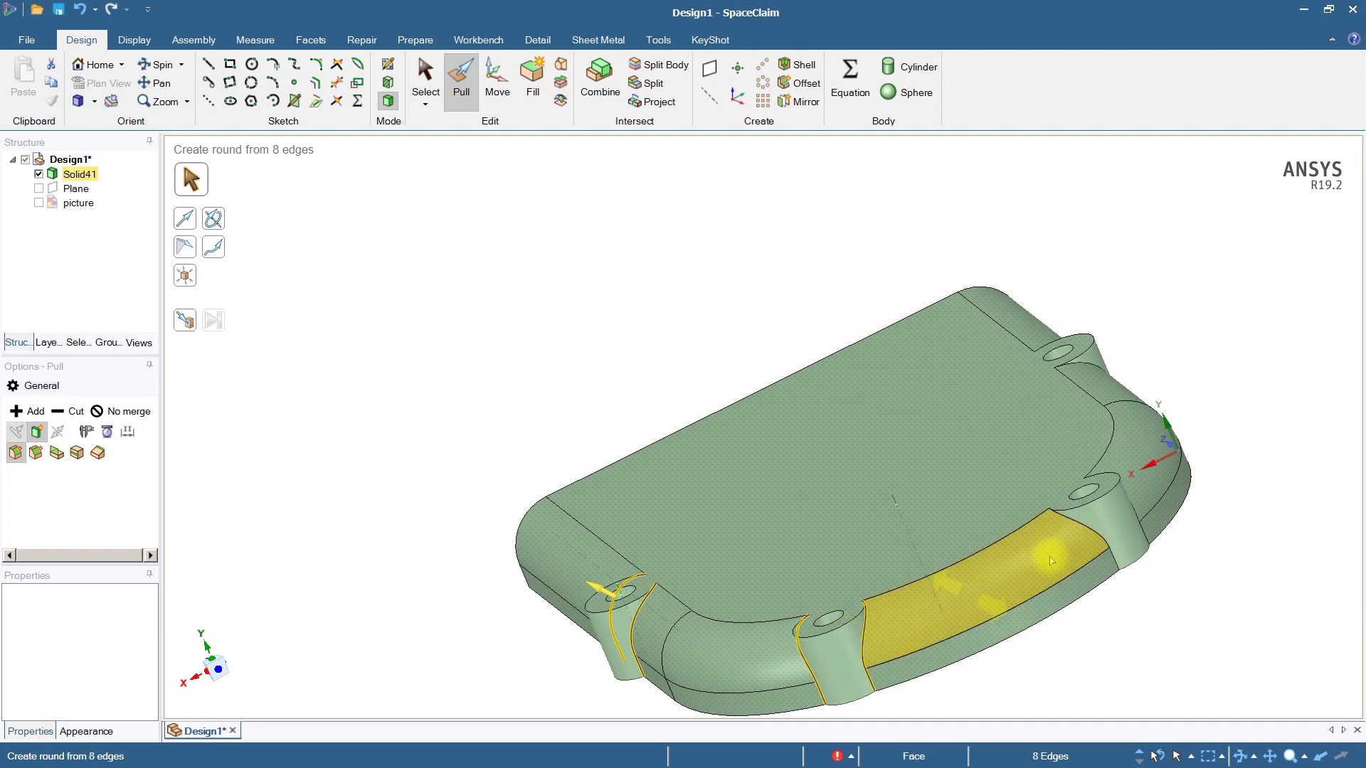
left_click(1099, 531, "ctrl")
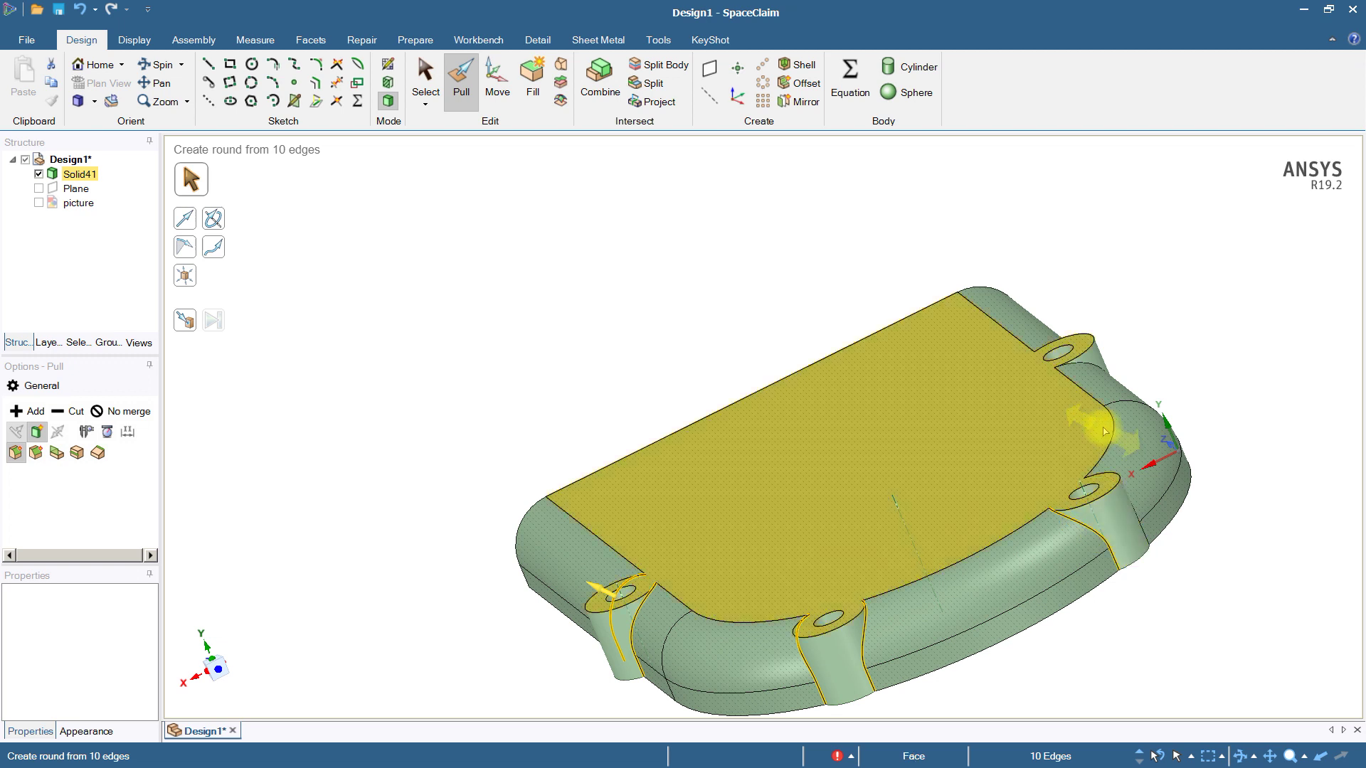
double_click(1107, 375, "ctrl")
middle_click_drag(1229, 358, 1230, 357)
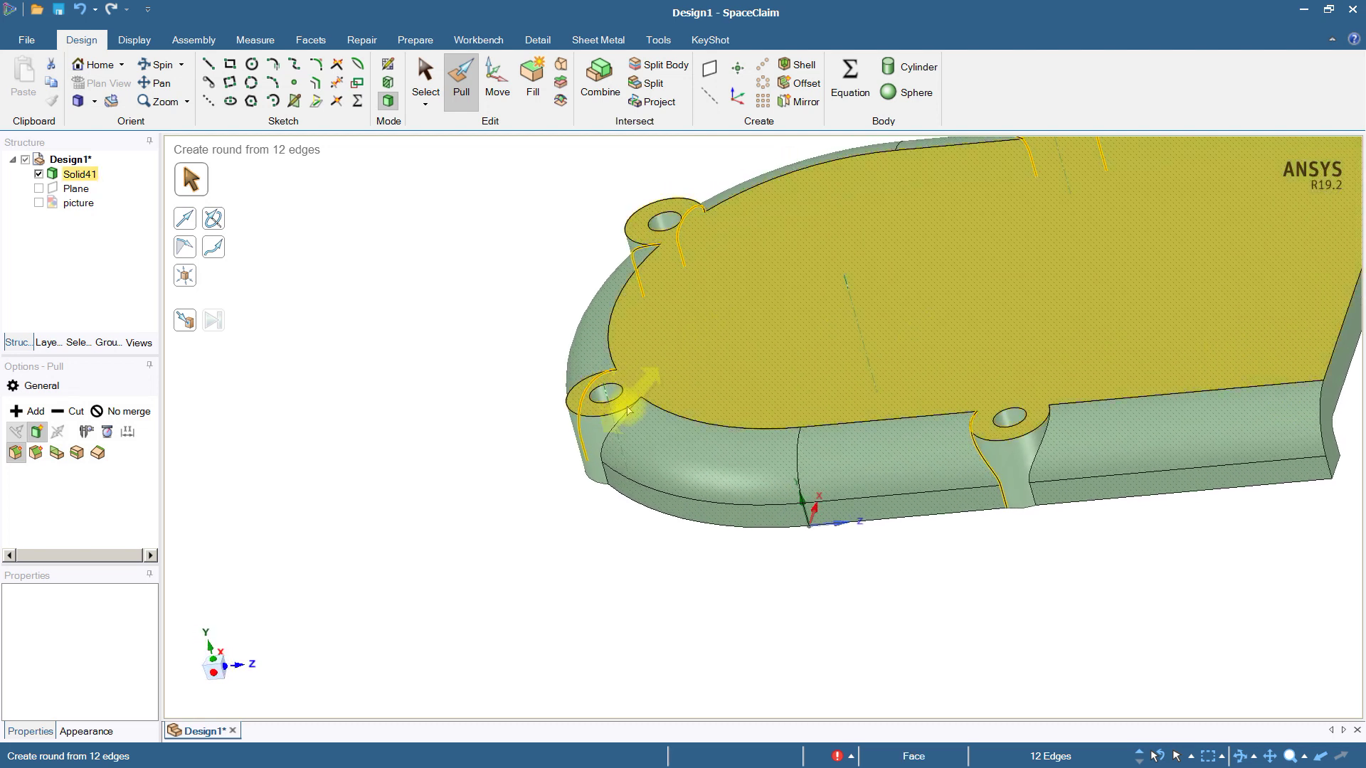
left_click(610, 435, "ctrl")
left_click(605, 473, "ctrl")
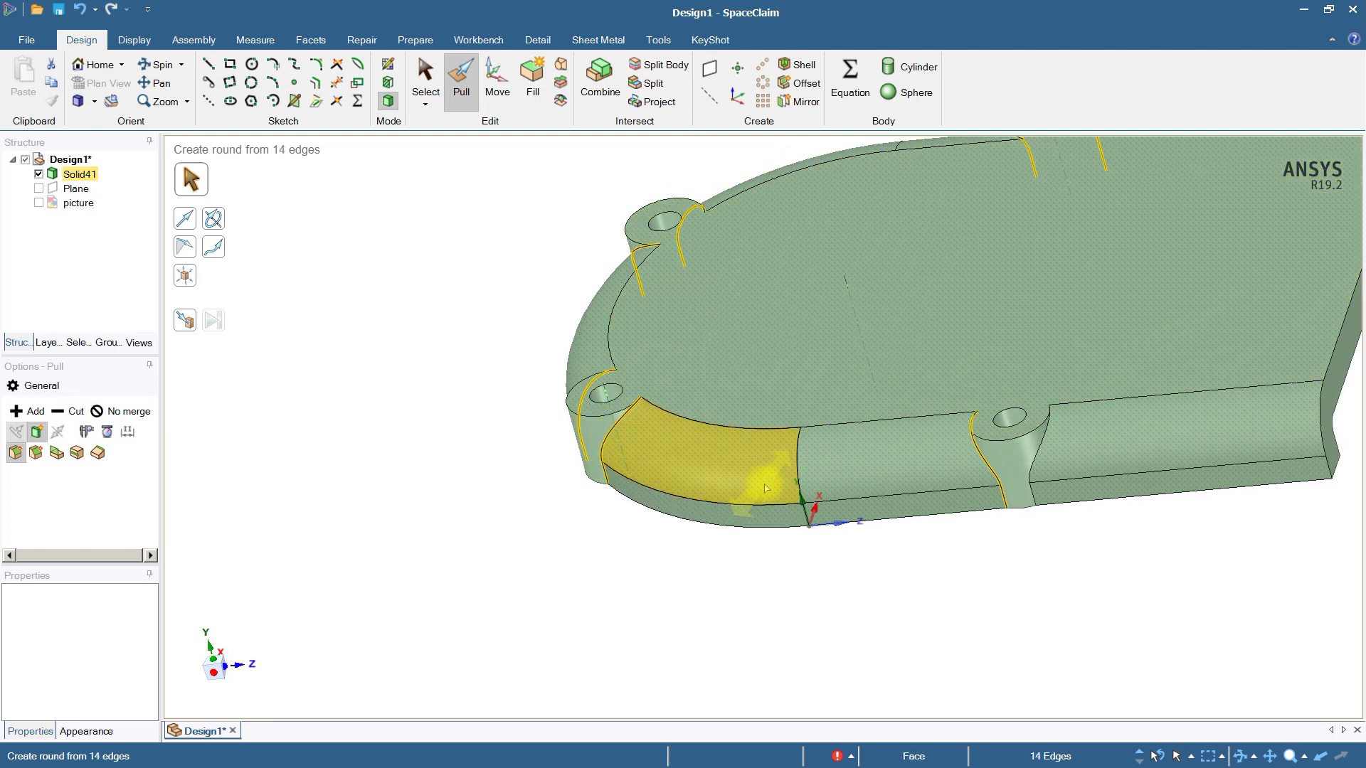
left_click(1041, 453, "ctrl")
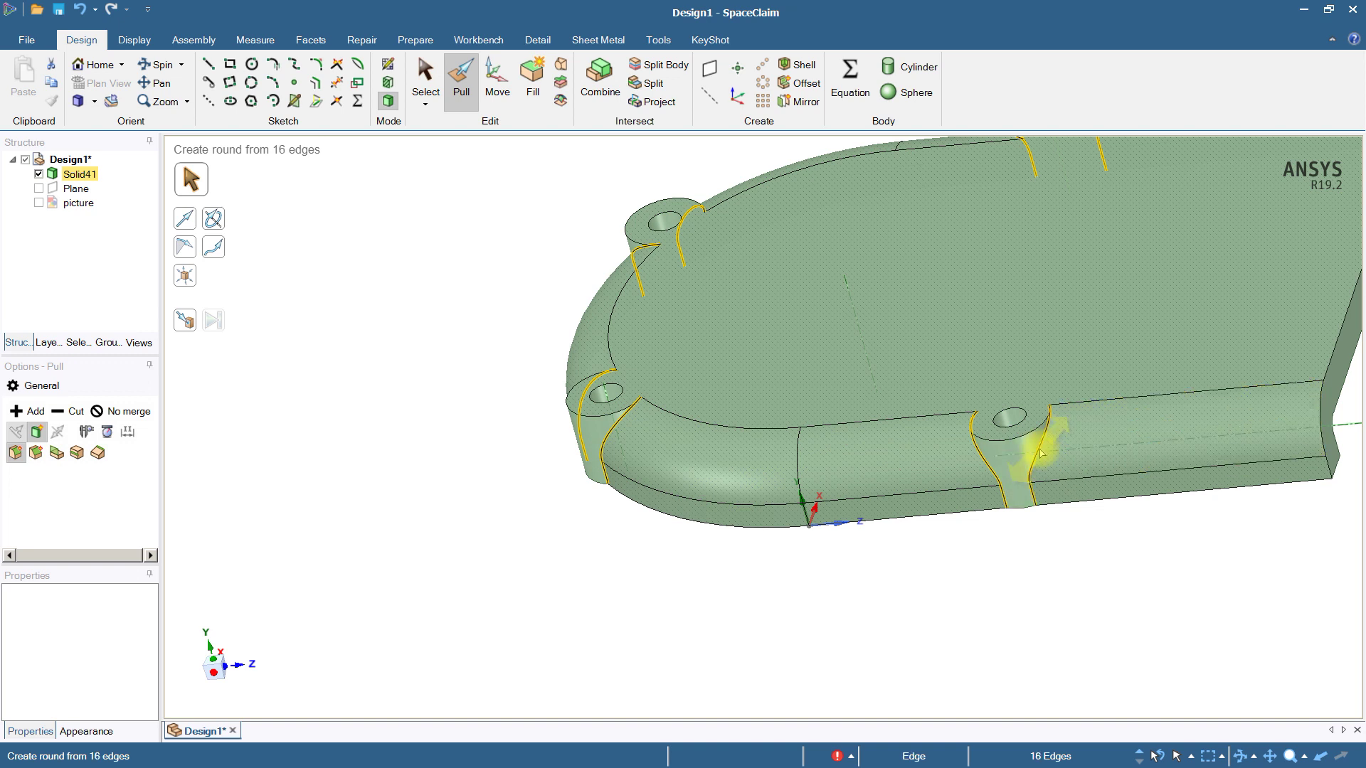
- Round all the selected boss-to-wall joint edges with a 3 mm radius and clear the selection
left_click_drag(1040, 453, 1088, 413)
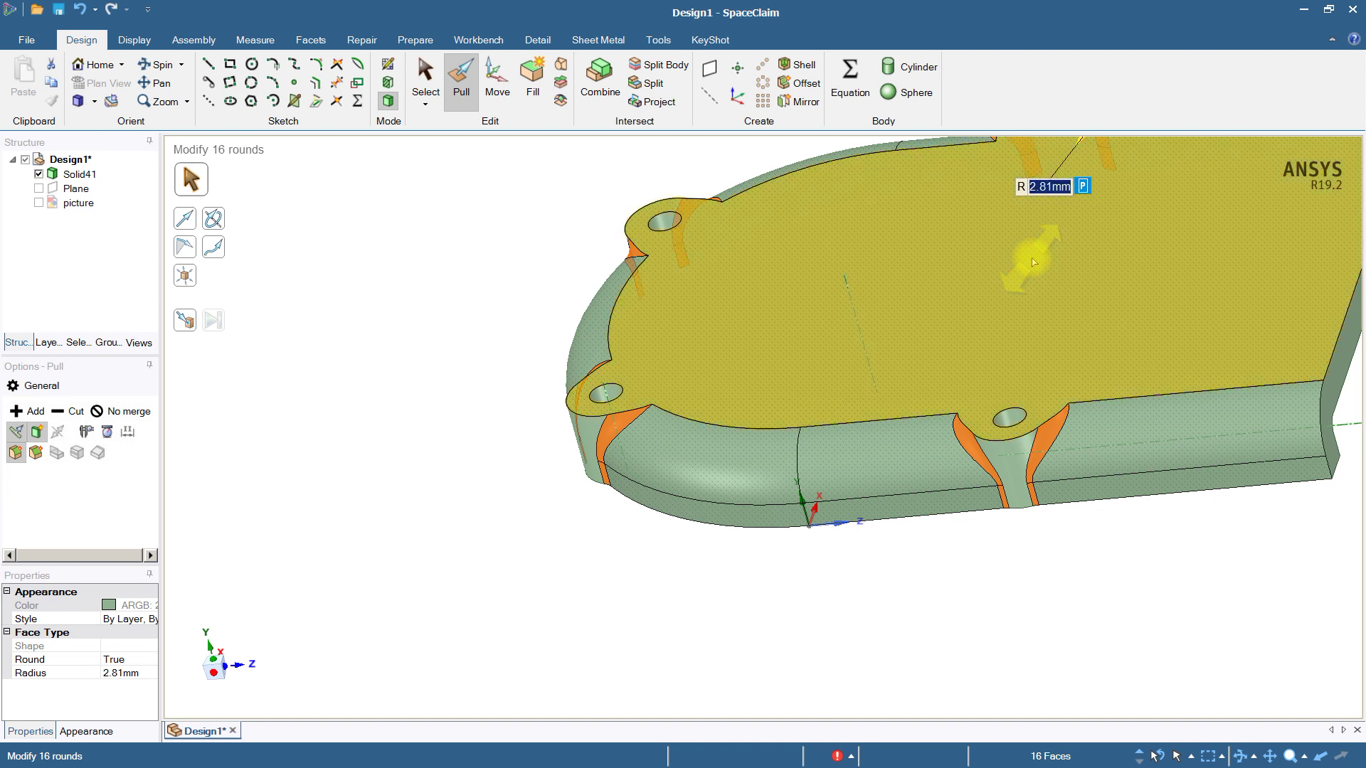
type("3")
key("Return")
left_click(943, 595)
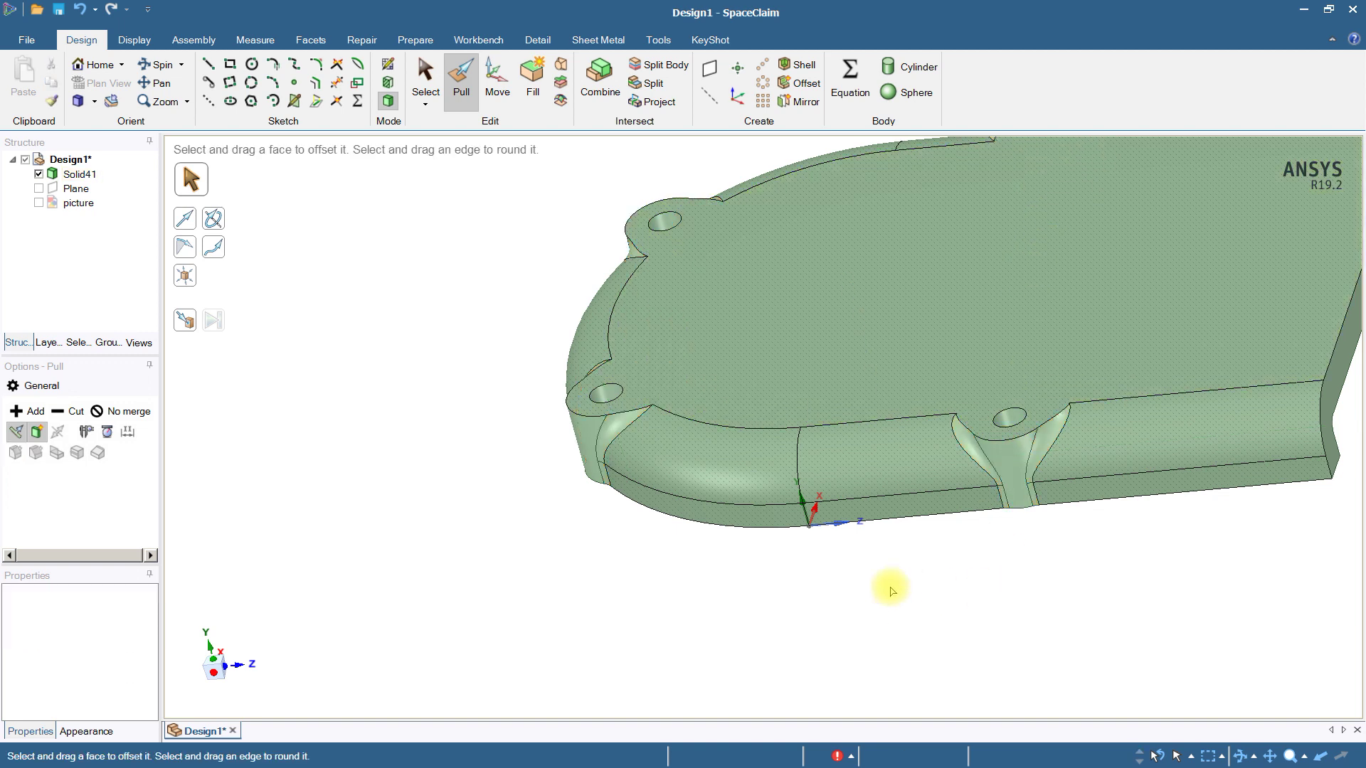